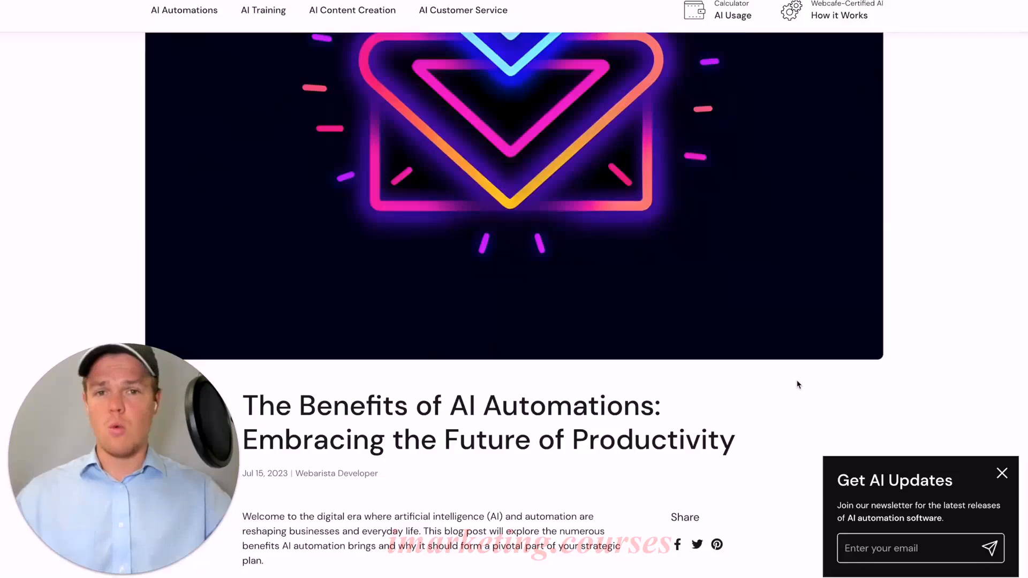
scroll(798, 384, down, 5)
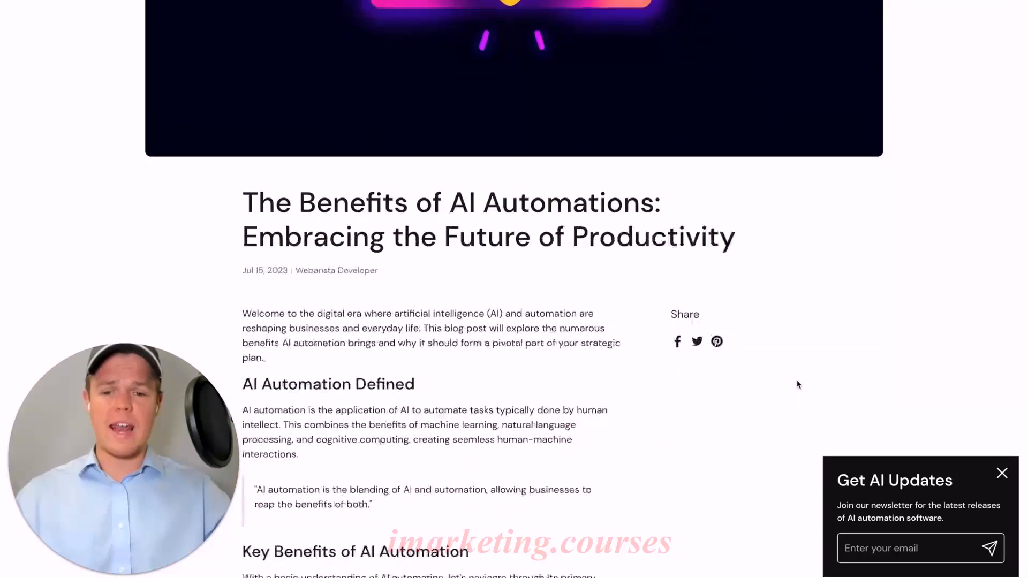
scroll(798, 384, down, 1)
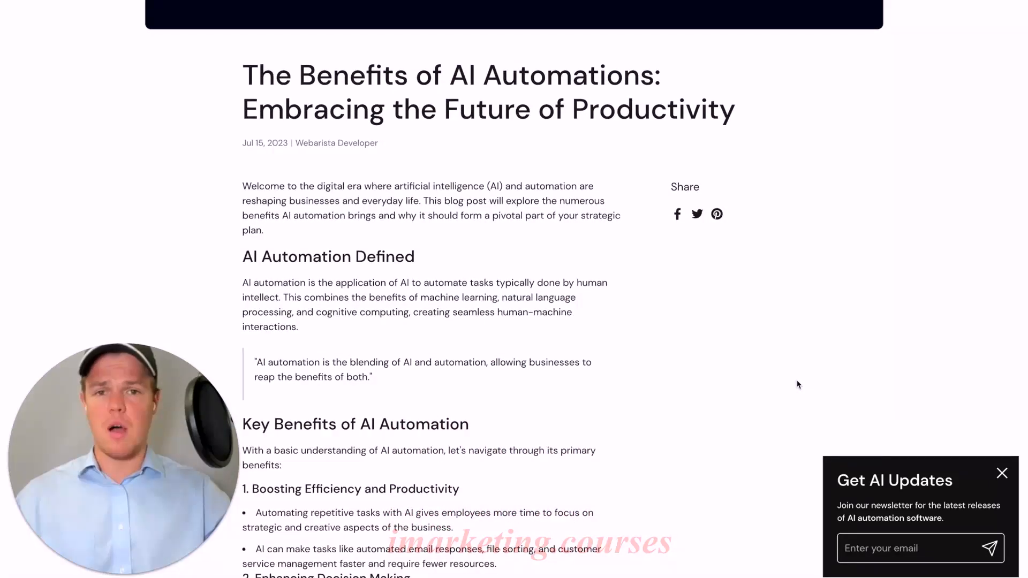
scroll(798, 384, down, 9)
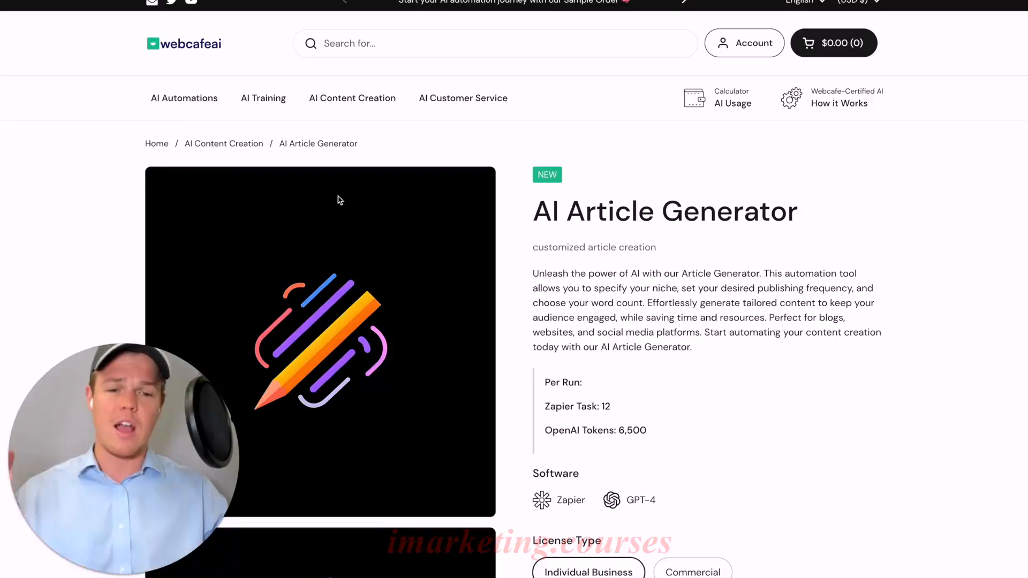
scroll(514, 234, down, 2)
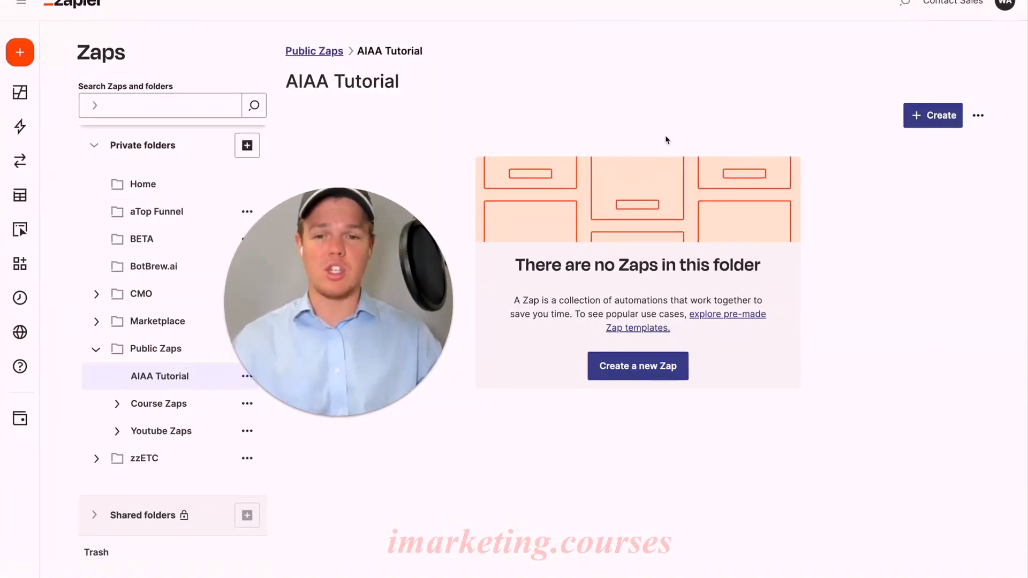
Create a new Zap in the AIAA Tutorial folder and choose Shopify as its trigger app
click(931, 115)
click(887, 151)
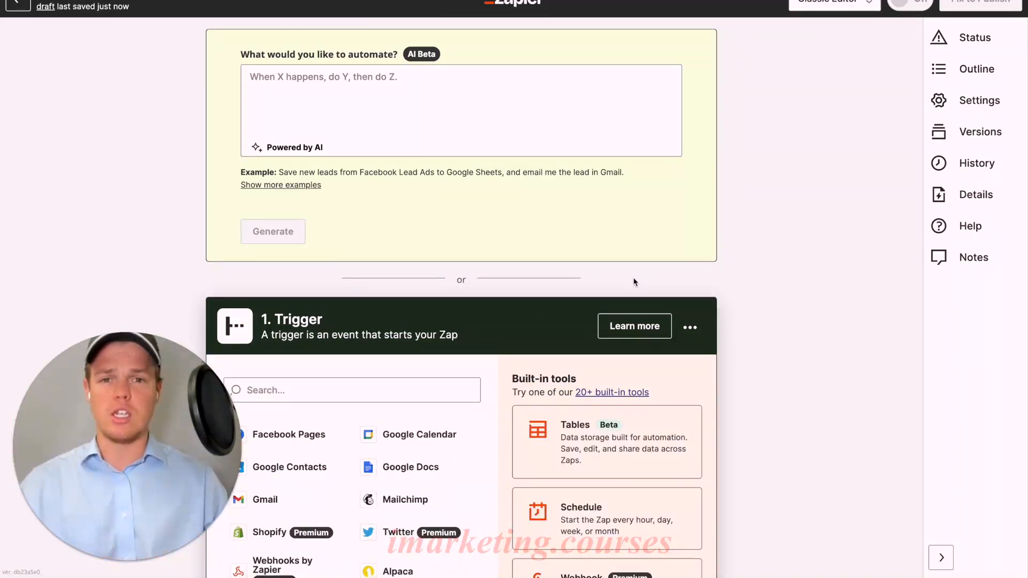
scroll(634, 283, down, 3)
click(418, 229)
text(shpi)
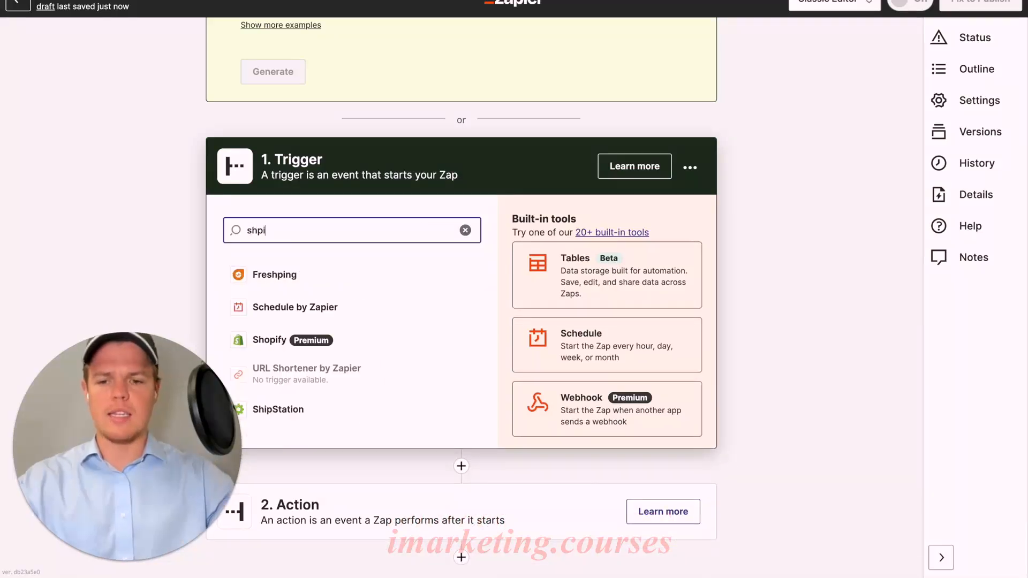
key(BackSpace)
text(op)
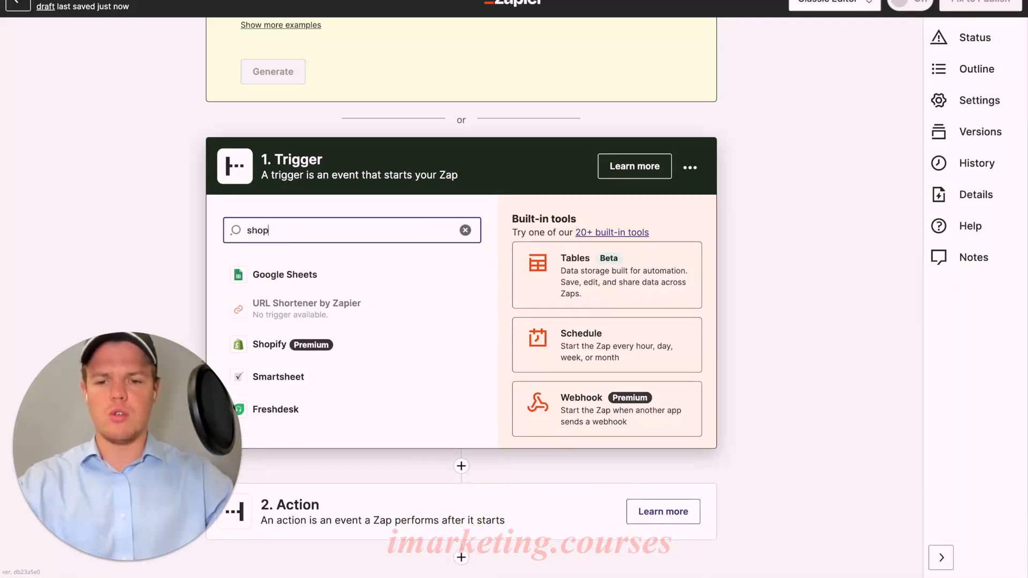
click(329, 284)
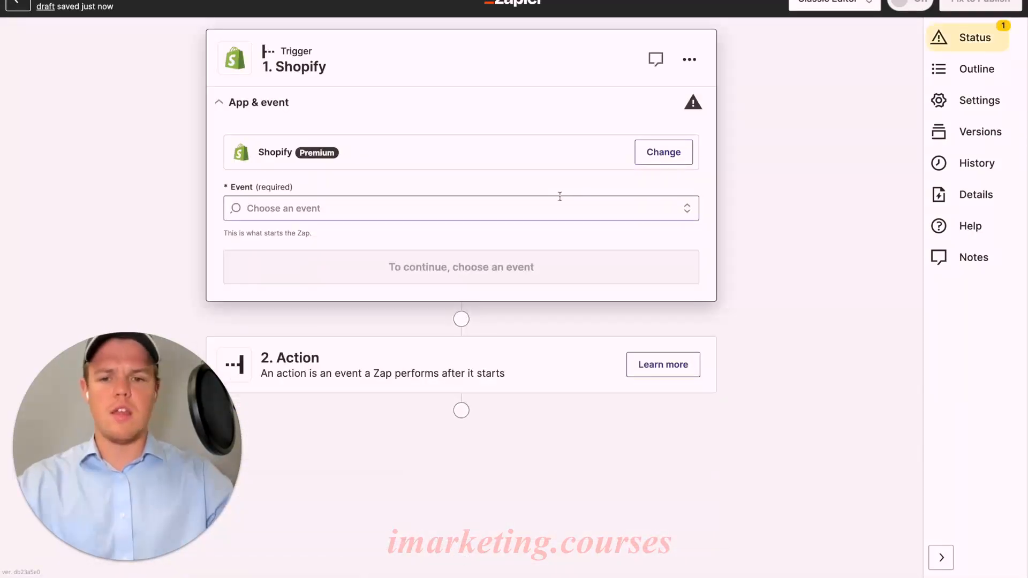
Set the Shopify trigger event to New Blog Entry and accept the connected Marketplace account
click(474, 213)
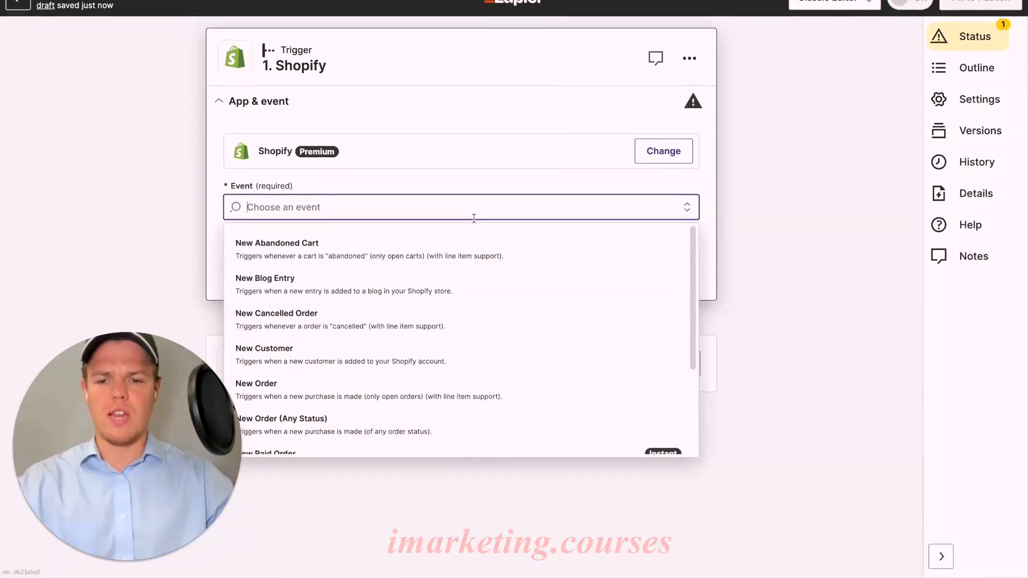
click(437, 295)
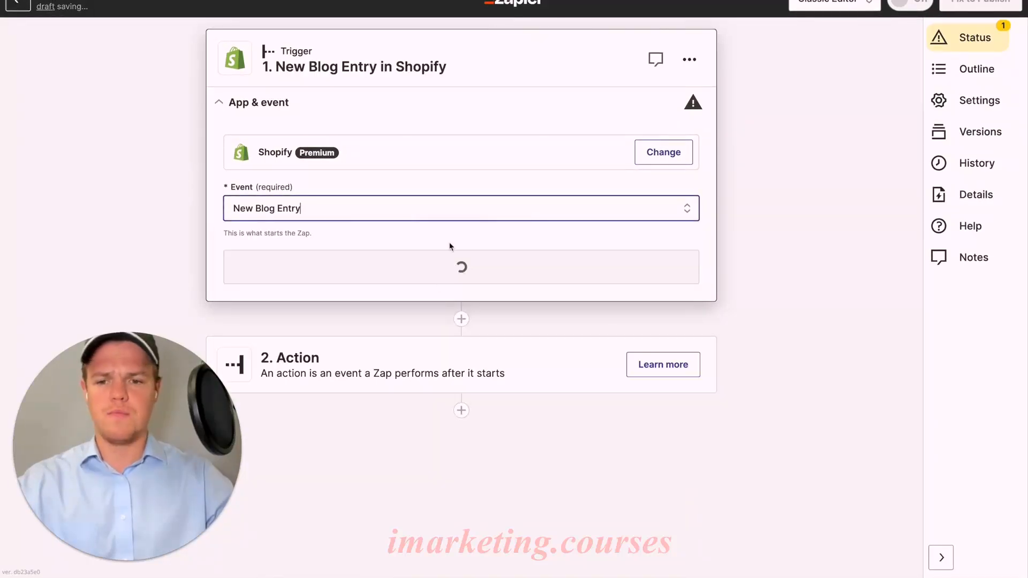
click(442, 268)
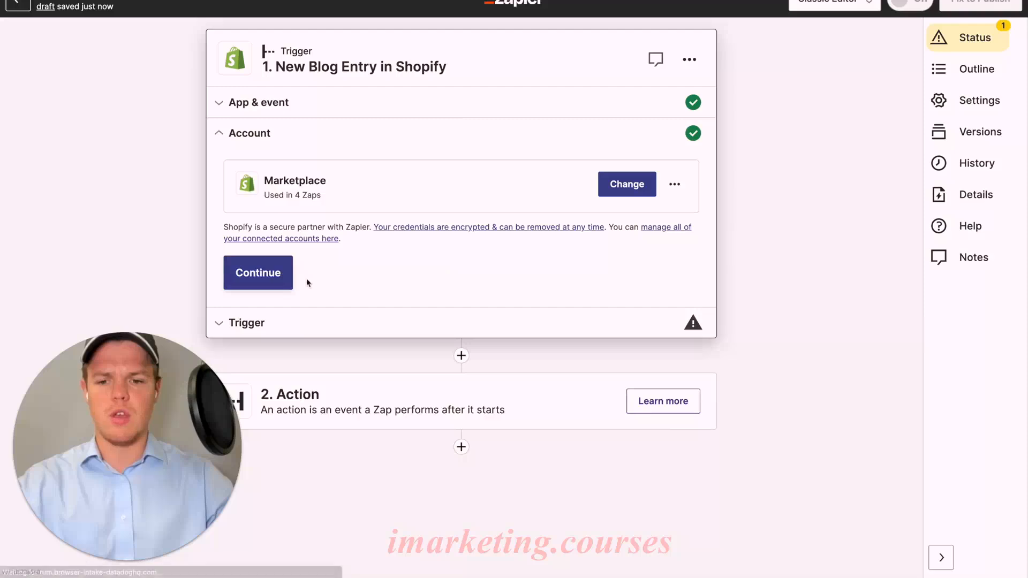
click(266, 280)
Set the trigger's blog to News and test the trigger
click(377, 232)
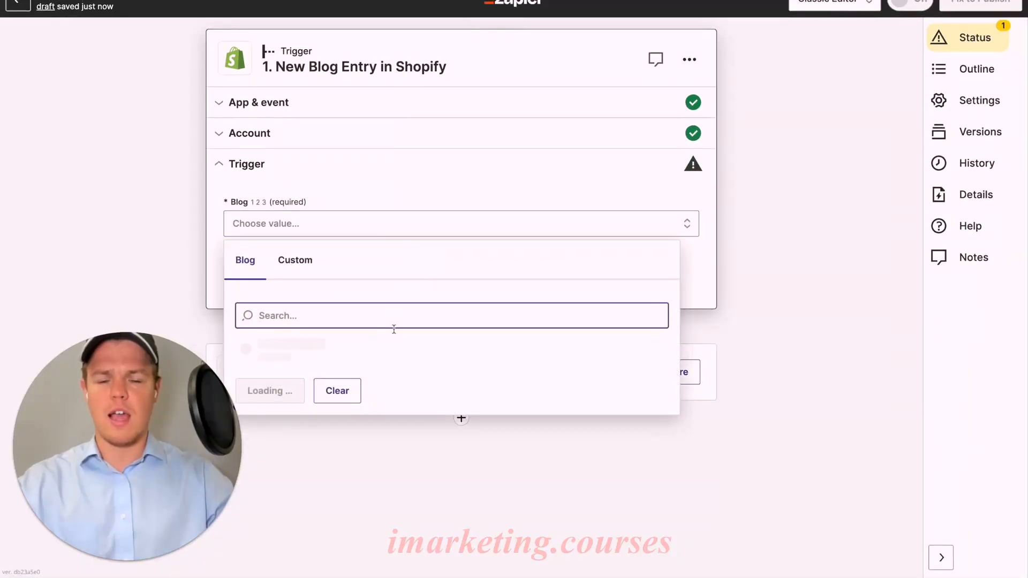
click(394, 360)
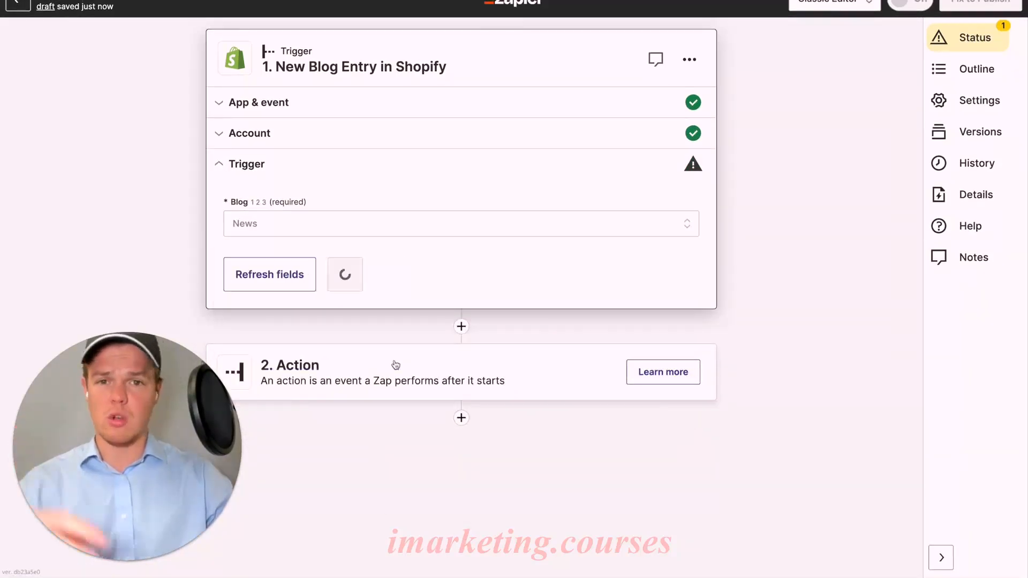
click(363, 276)
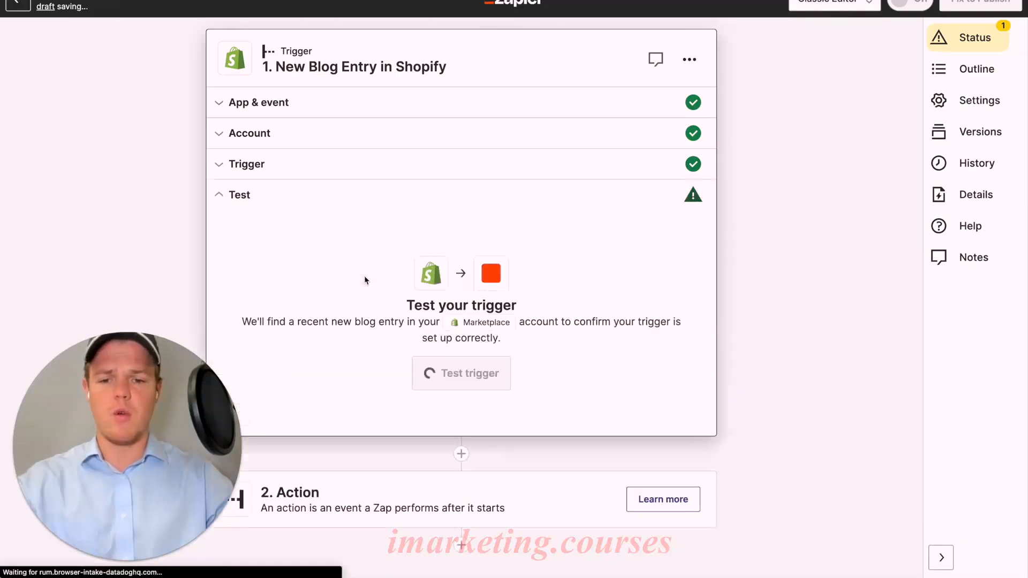
click(487, 359)
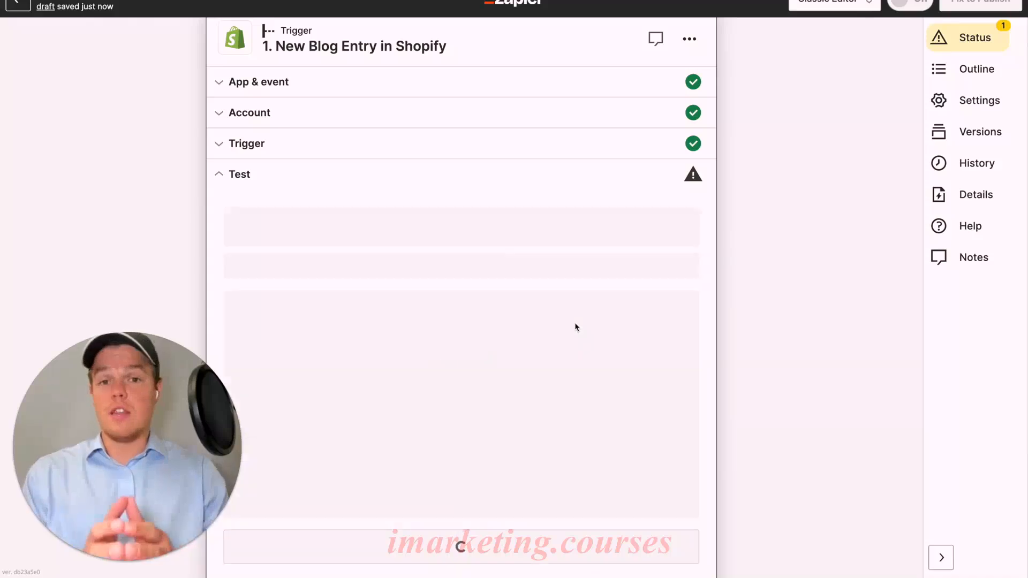
Review the test record's title and body HTML, and continue with New Blog Entry A as the selected record
scroll(575, 323, down, 2)
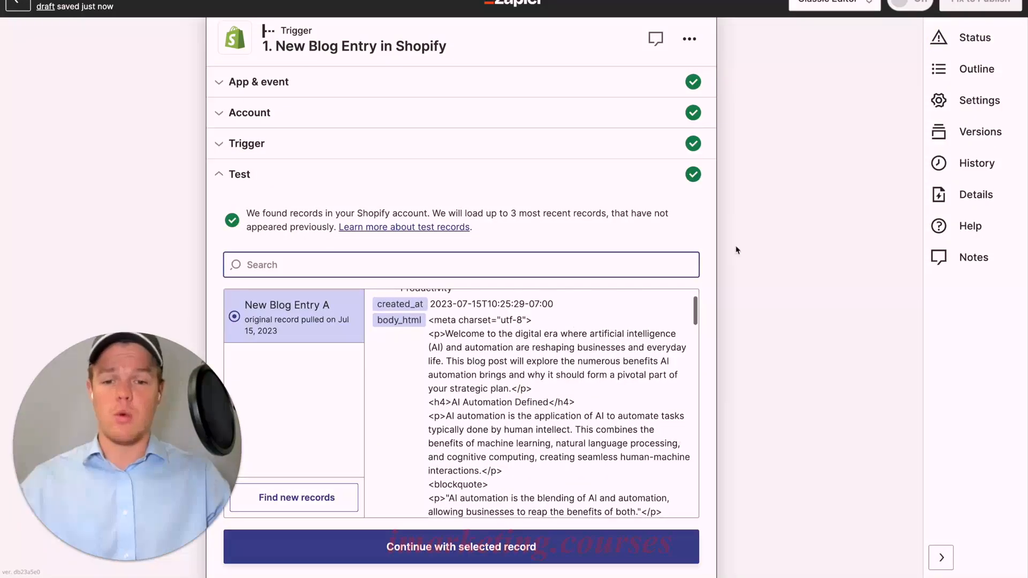
scroll(763, 233, down, 1)
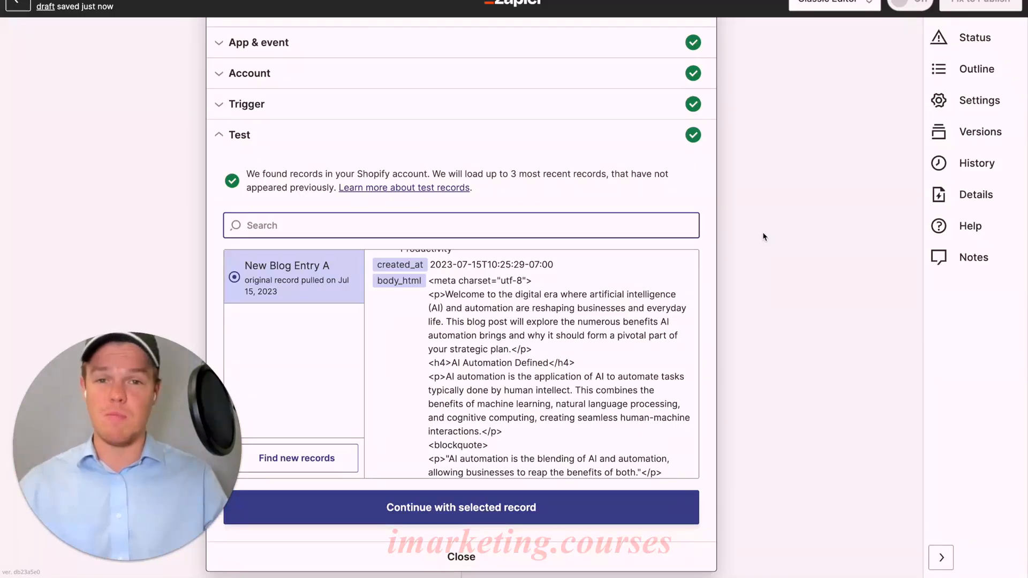
scroll(632, 262, down, 1)
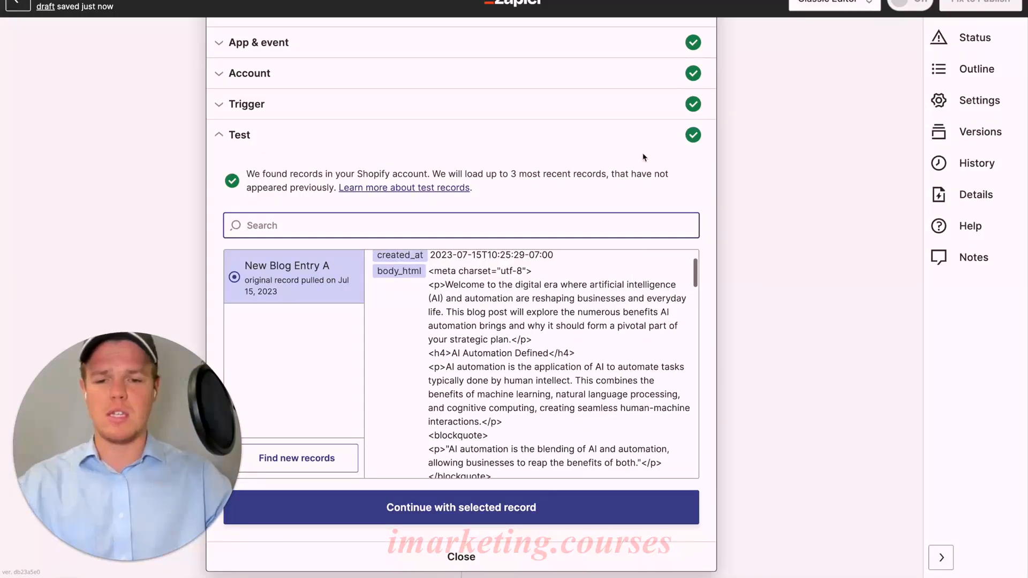
scroll(644, 156, down, 2)
scroll(625, 262, up, 2)
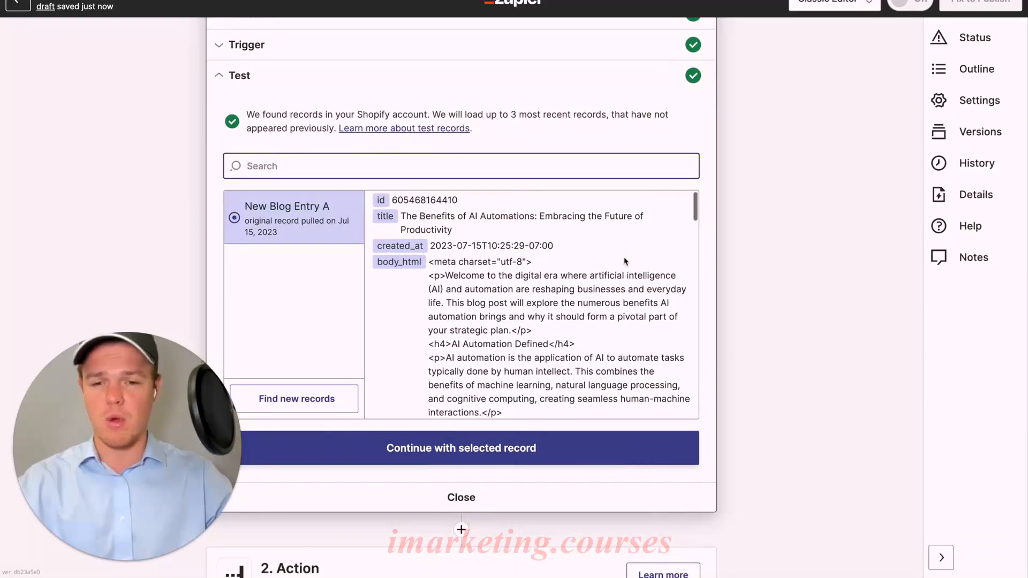
scroll(538, 247, down, 3)
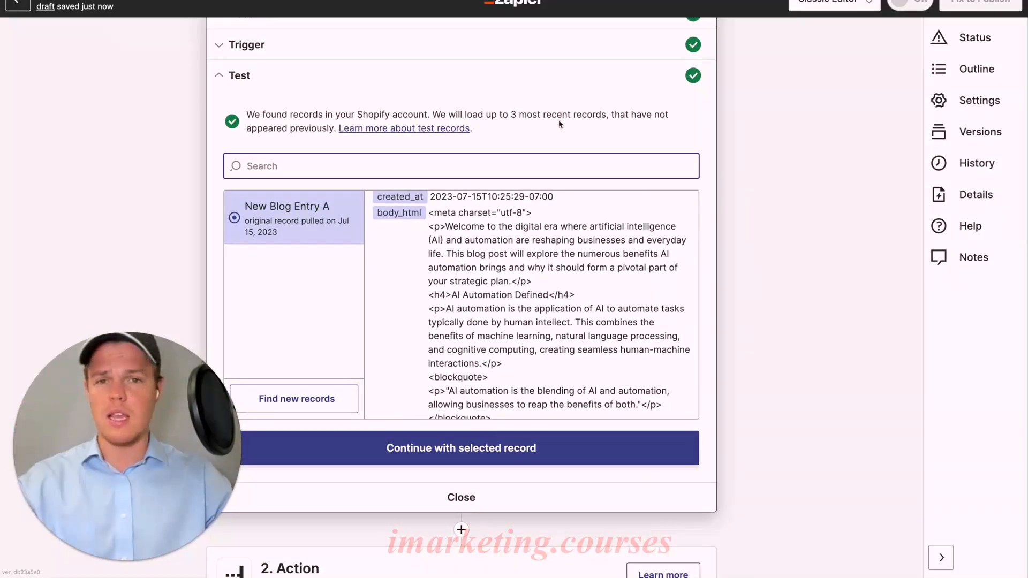
scroll(560, 124, down, 1)
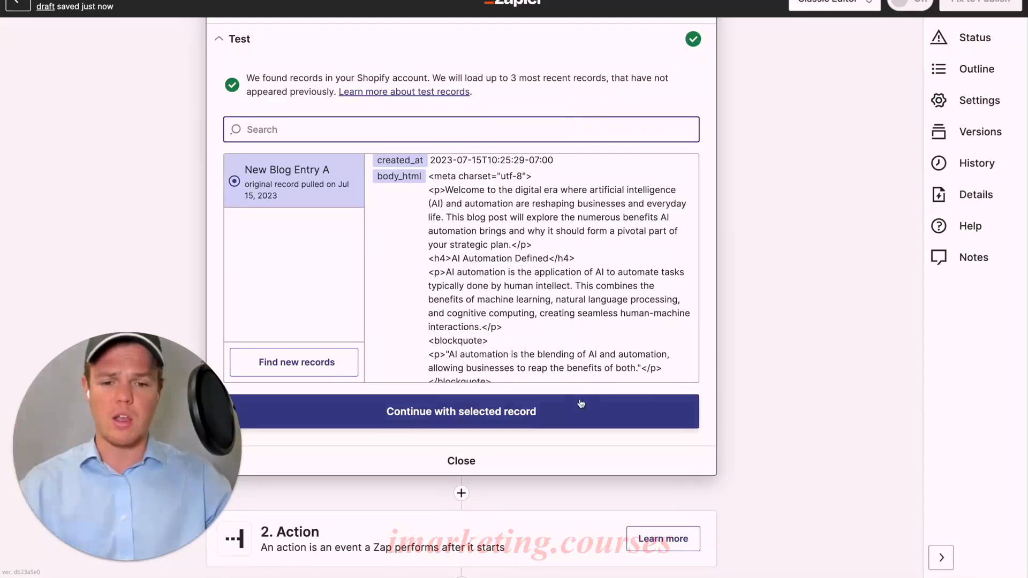
click(570, 417)
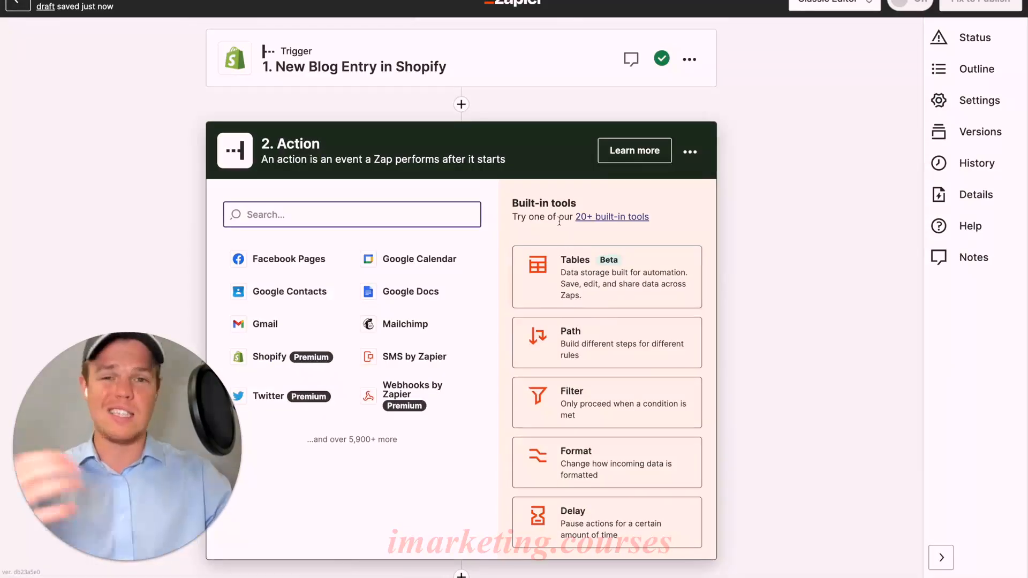
Choose ChatGPT as the action app with the Conversation event and accept the connected account
text(chatgp)
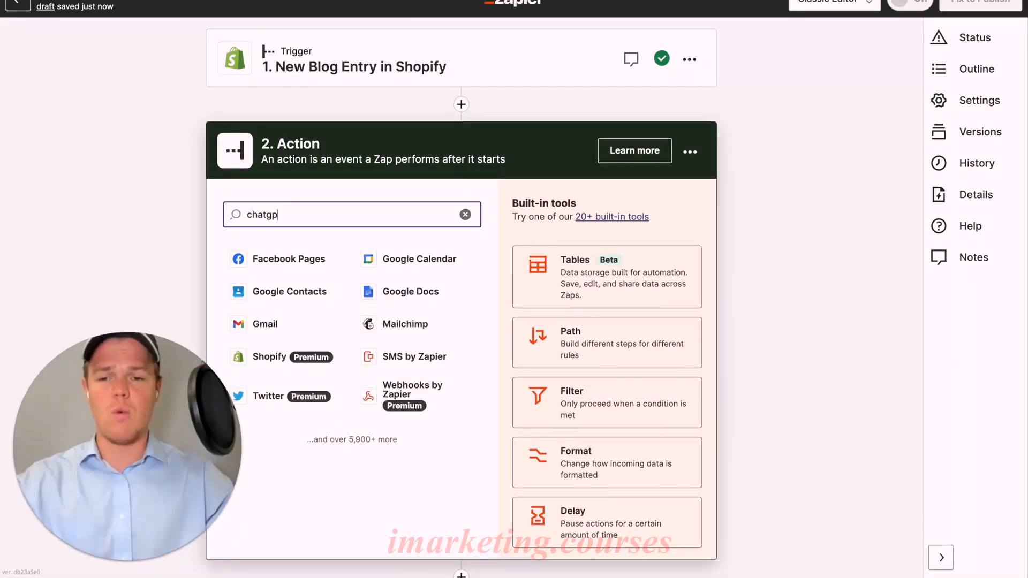
text(t)
click(348, 256)
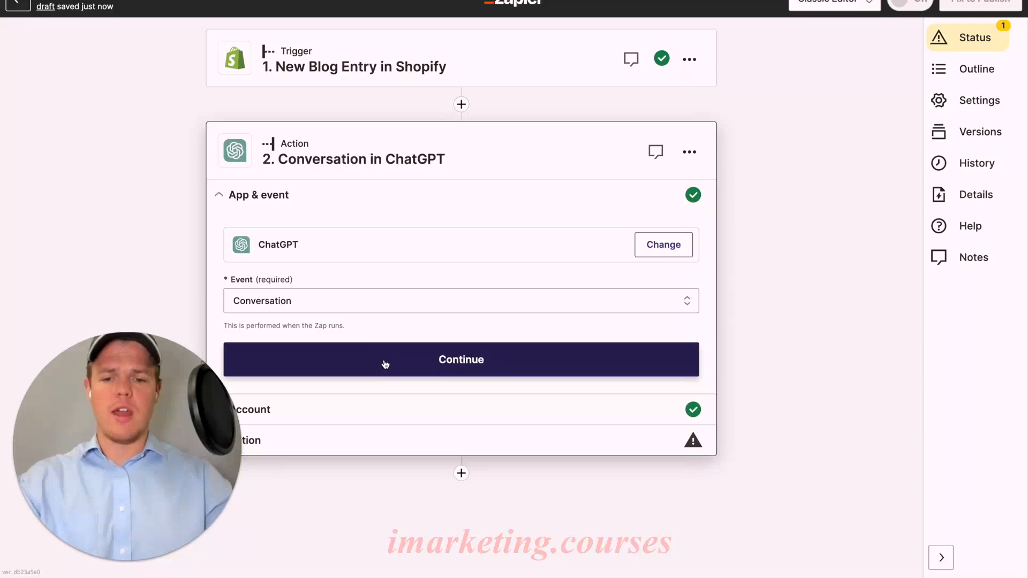
click(385, 365)
click(289, 362)
Enter "articleem" as the memory key of the ChatGPT conversation action
scroll(351, 345, down, 6)
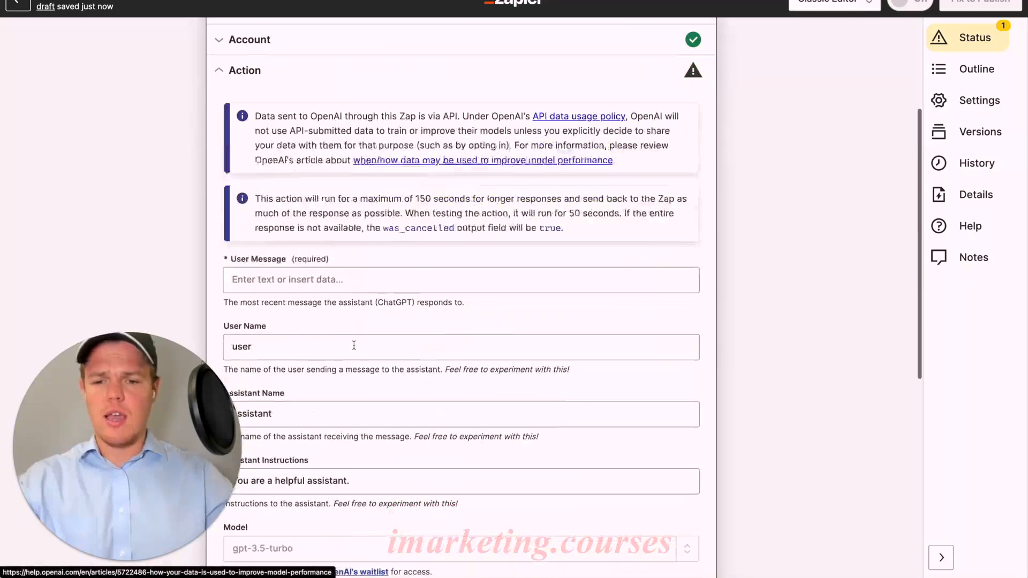
scroll(354, 349, down, 4)
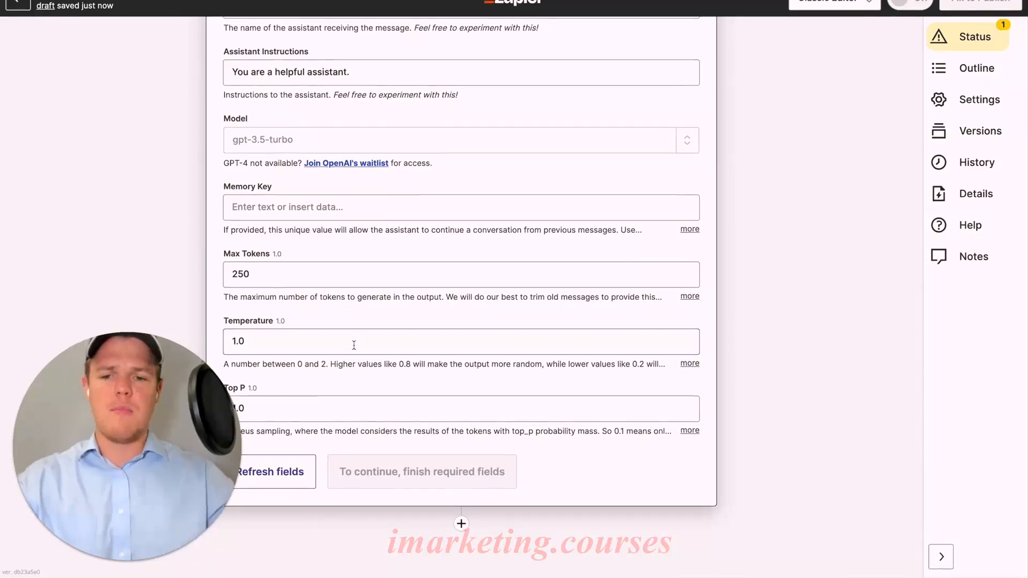
scroll(353, 344, up, 1)
click(323, 255)
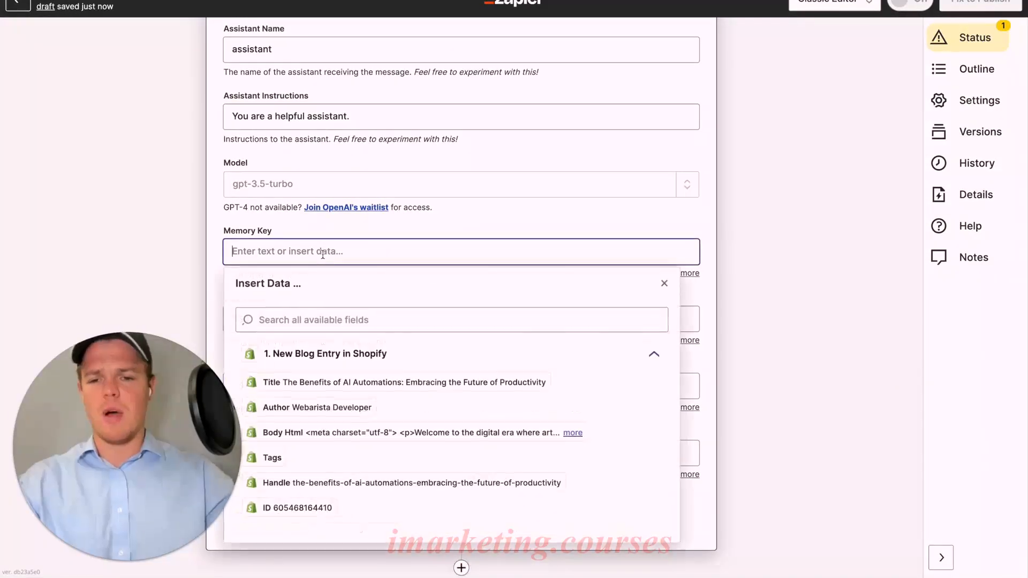
text(article)
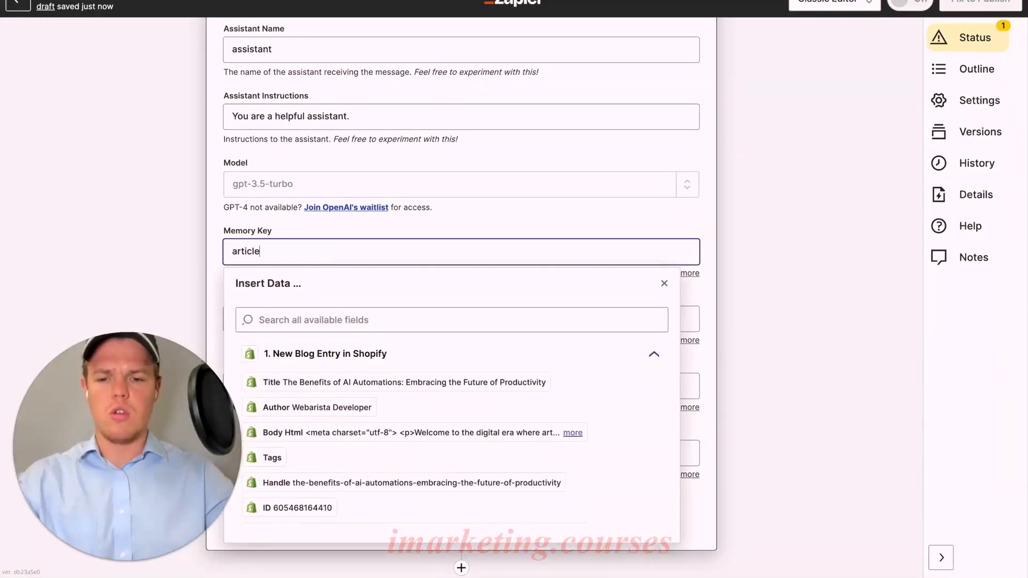
click(539, 229)
Set the ChatGPT conversation's model to gpt-4
scroll(539, 229, up, 2)
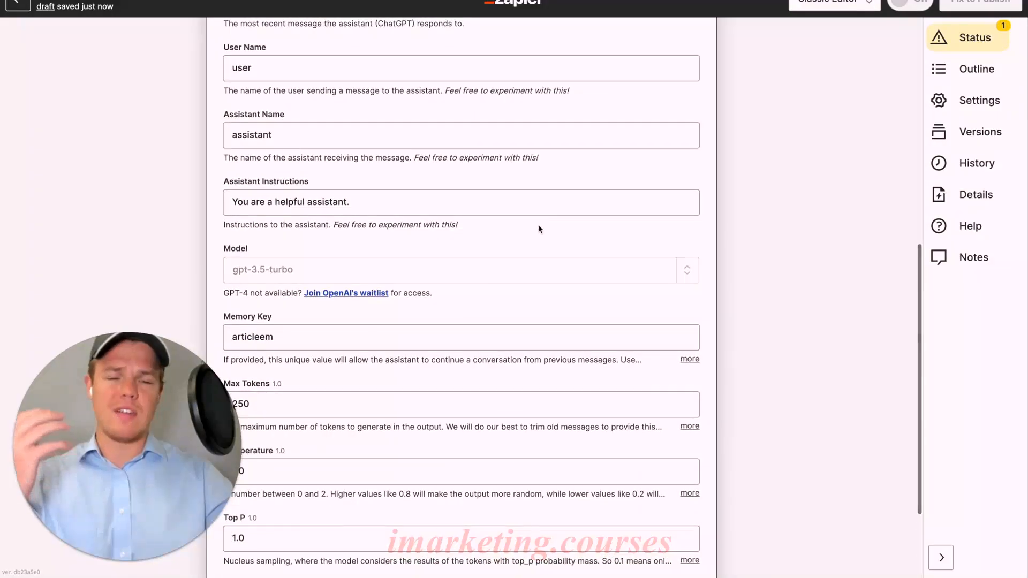
scroll(538, 224, down, 3)
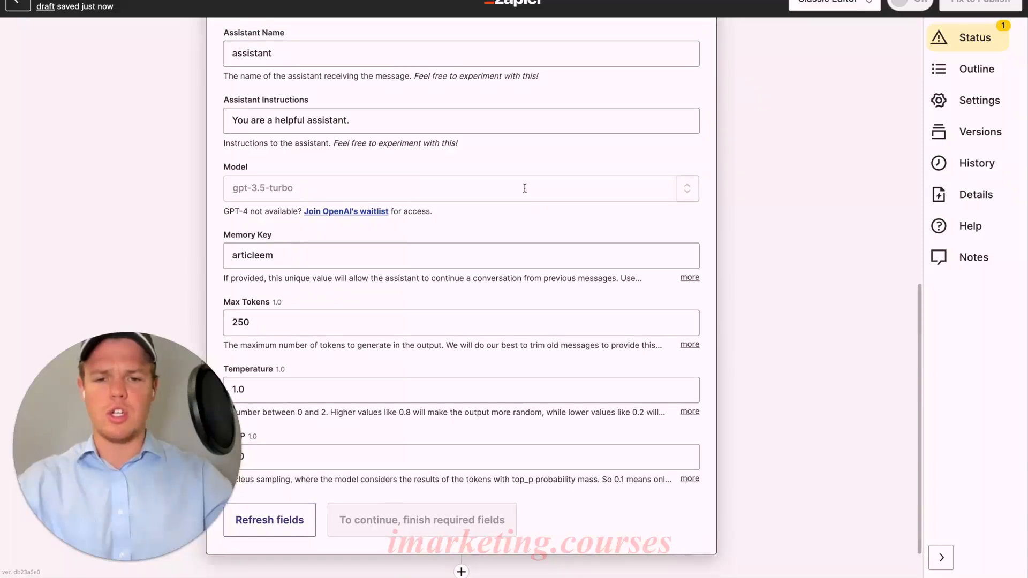
click(525, 188)
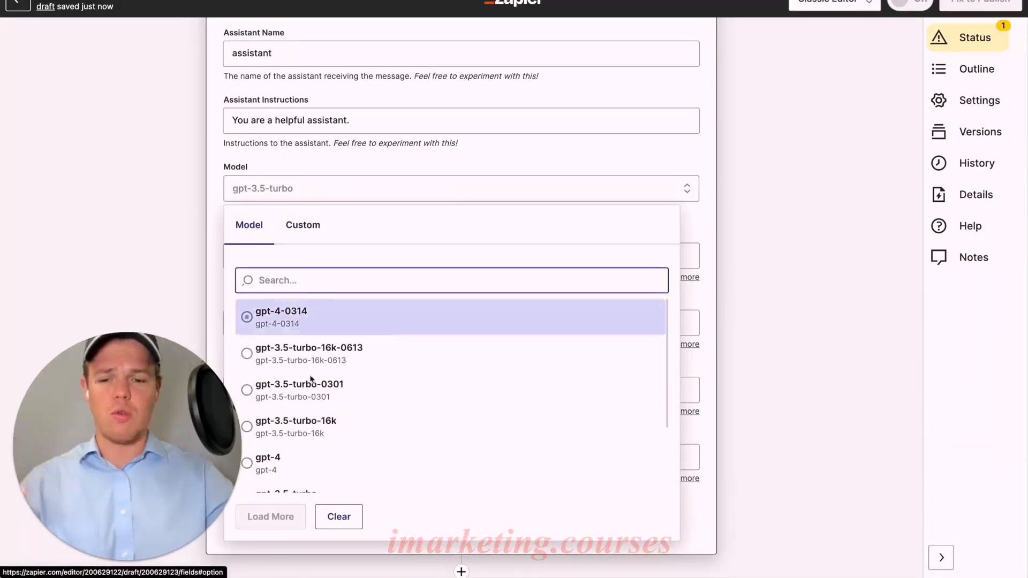
scroll(300, 375, down, 1)
click(281, 438)
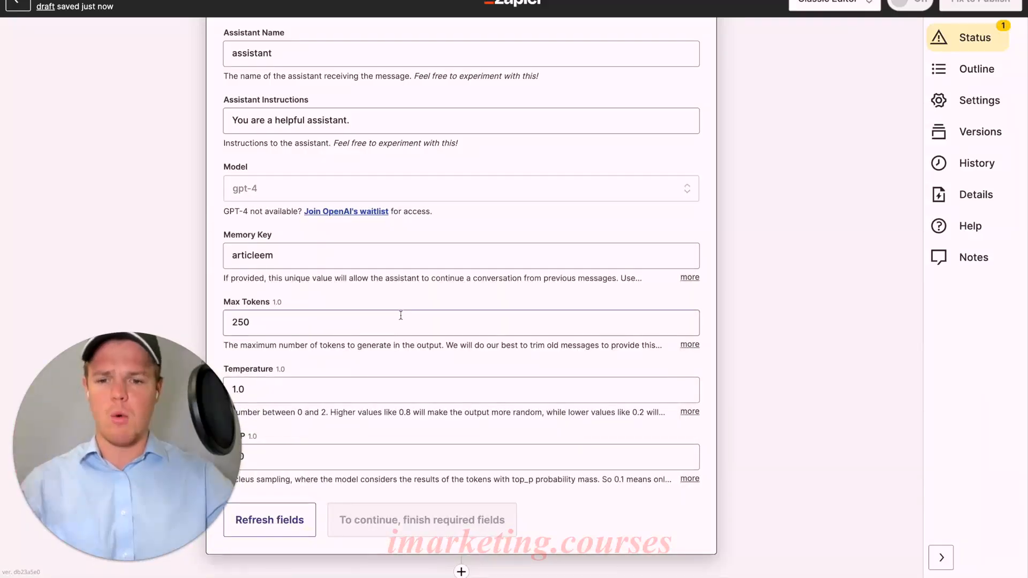
Begin the ChatGPT user message with "Context: Based on this article, we are going to repurpose it as a email."
scroll(401, 316, down, 1)
scroll(403, 319, up, 1)
scroll(402, 319, up, 5)
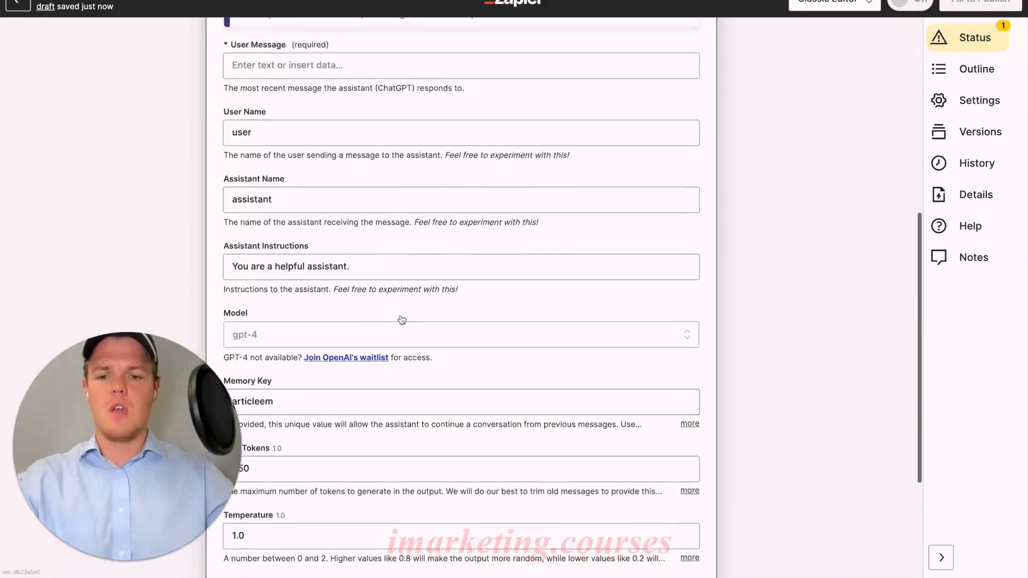
click(355, 226)
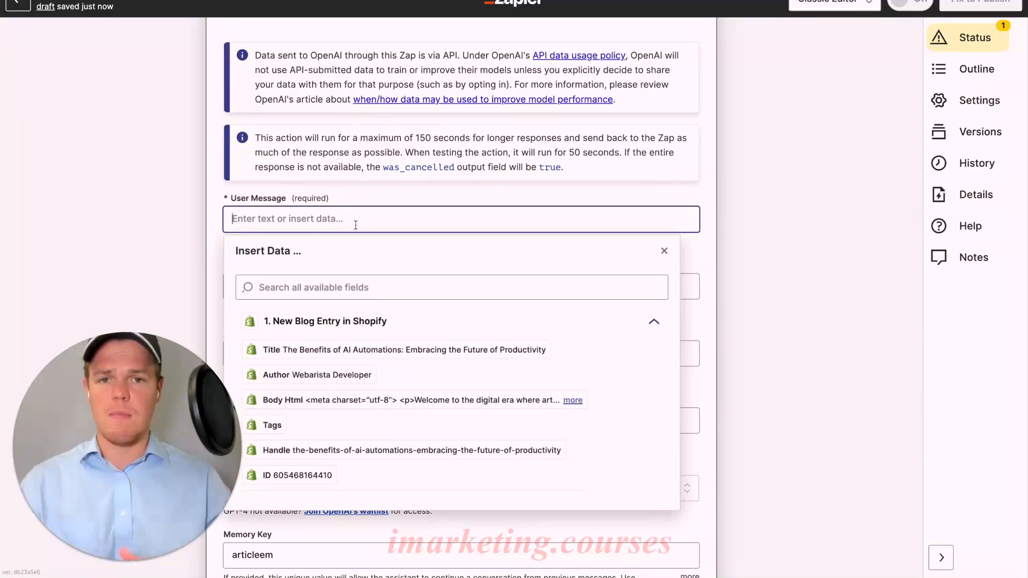
text(Context:)
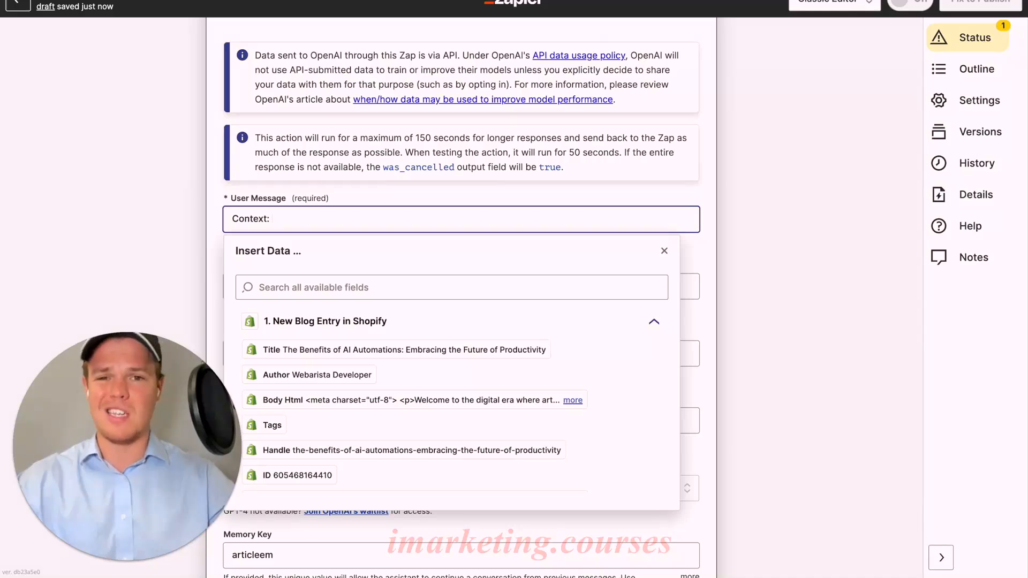
text(Ba)
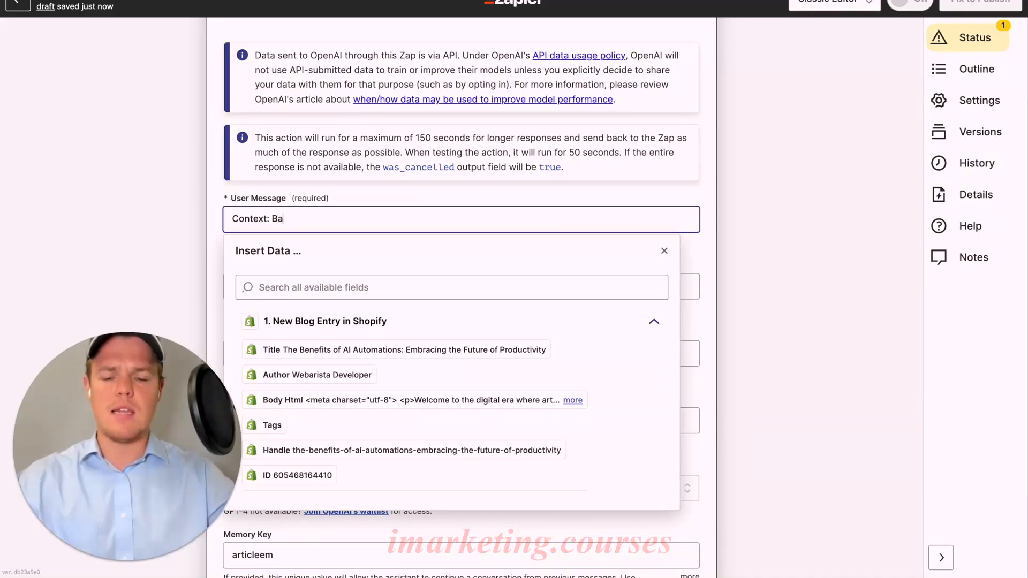
text(sed on this artic)
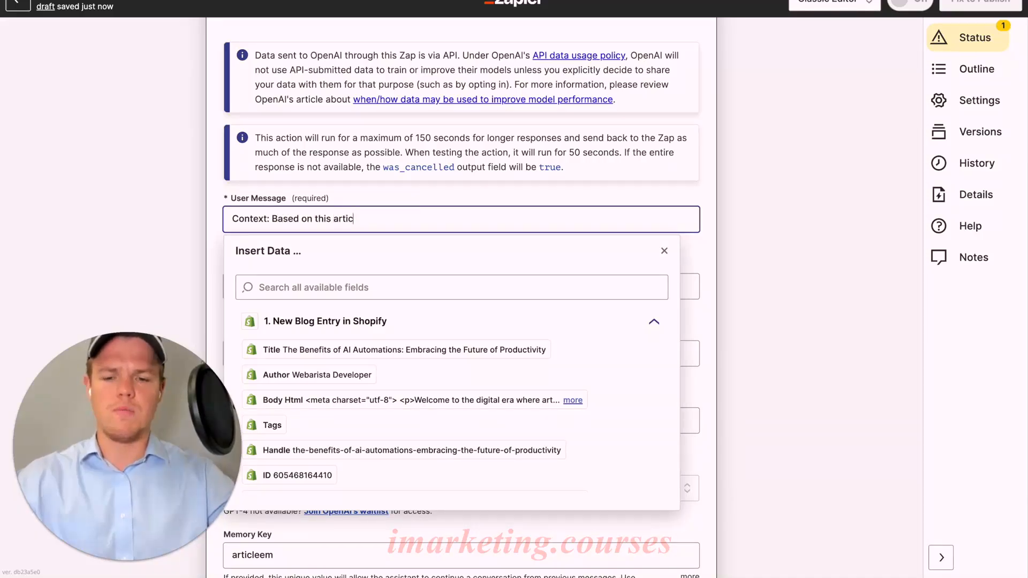
text(le, we ware going to )
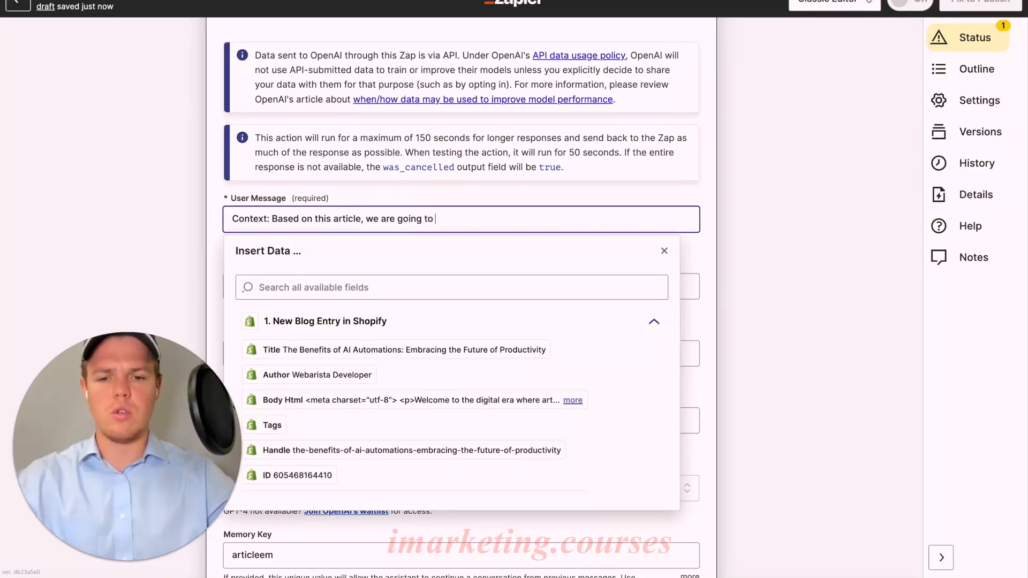
text(repurpose i)
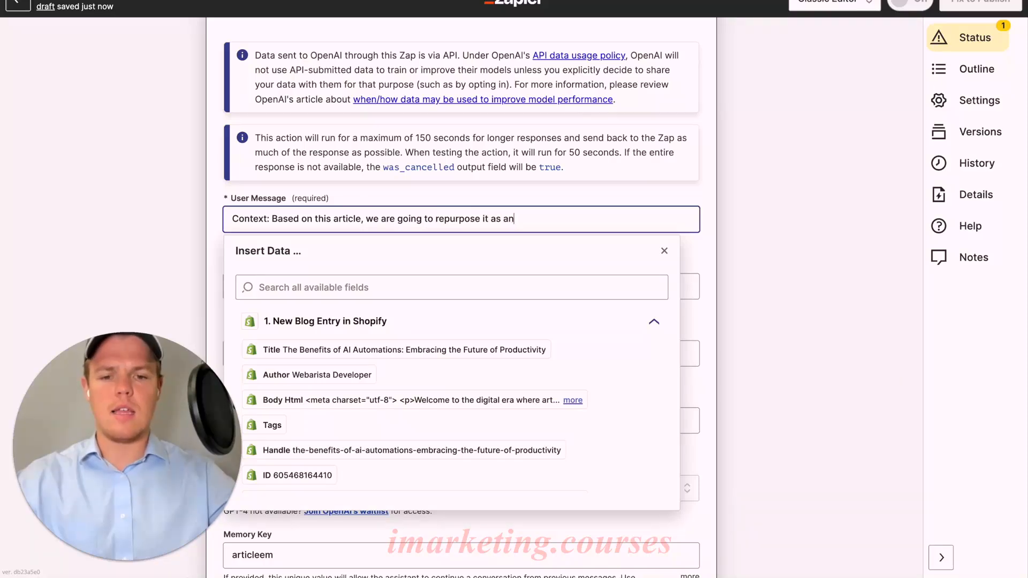
text(t as a email. We are an ai automation agency)
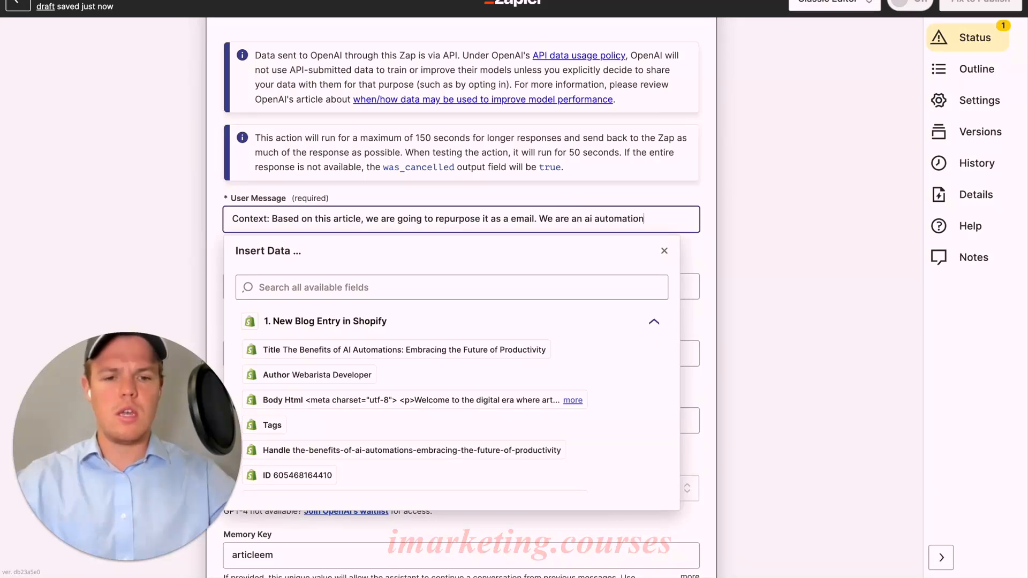
text(, called)
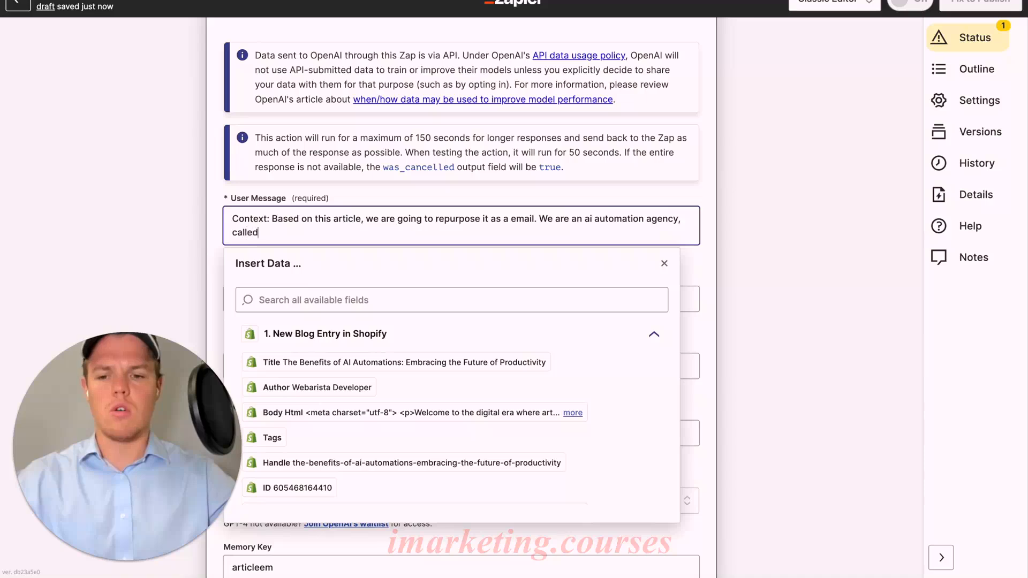
text( Webcafe AI)
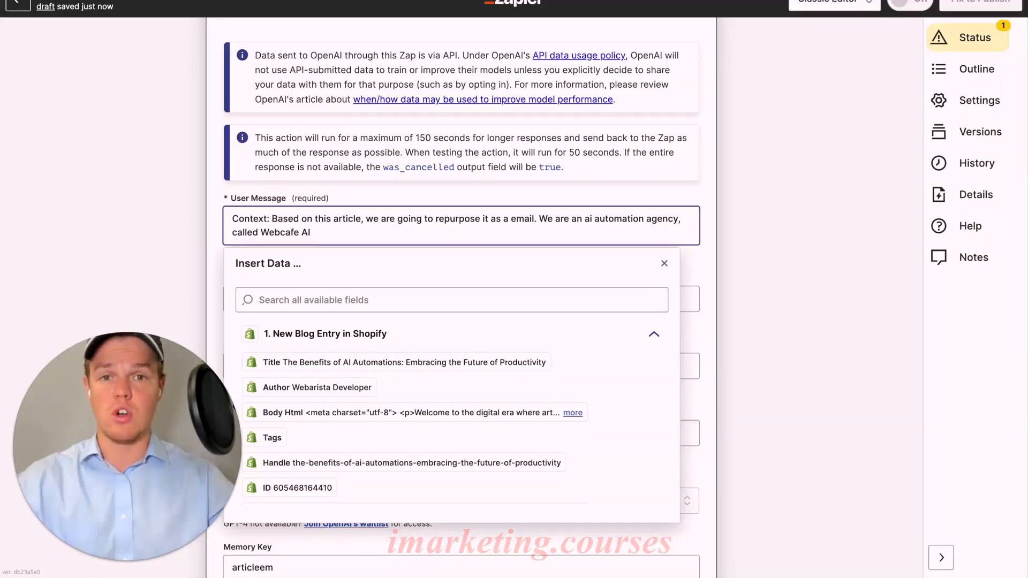
Add a new paragraph "Here is the article: ()" and insert the Shopify blog entry's Body Html field between the parentheses
key(Return)
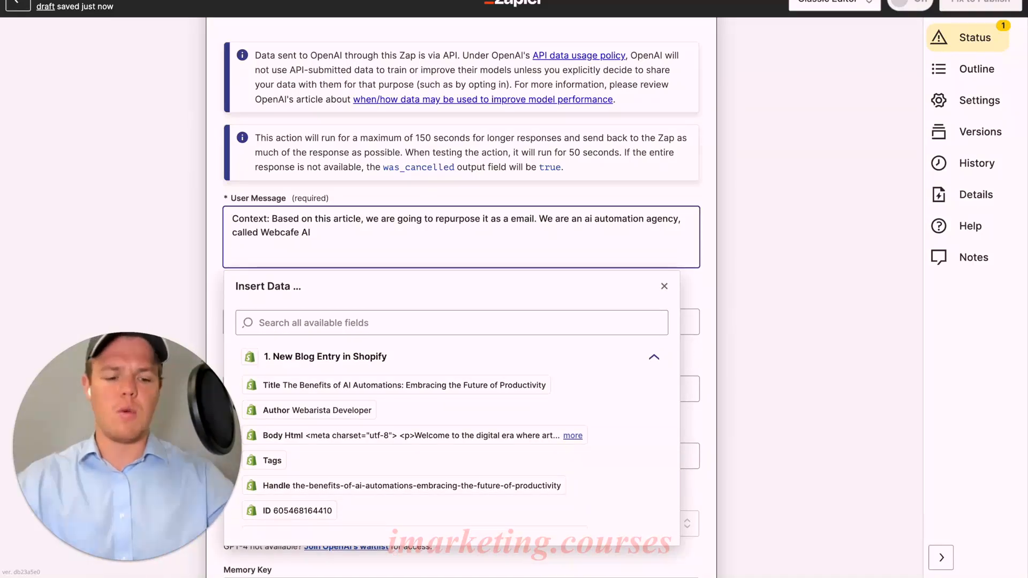
text(Here is )
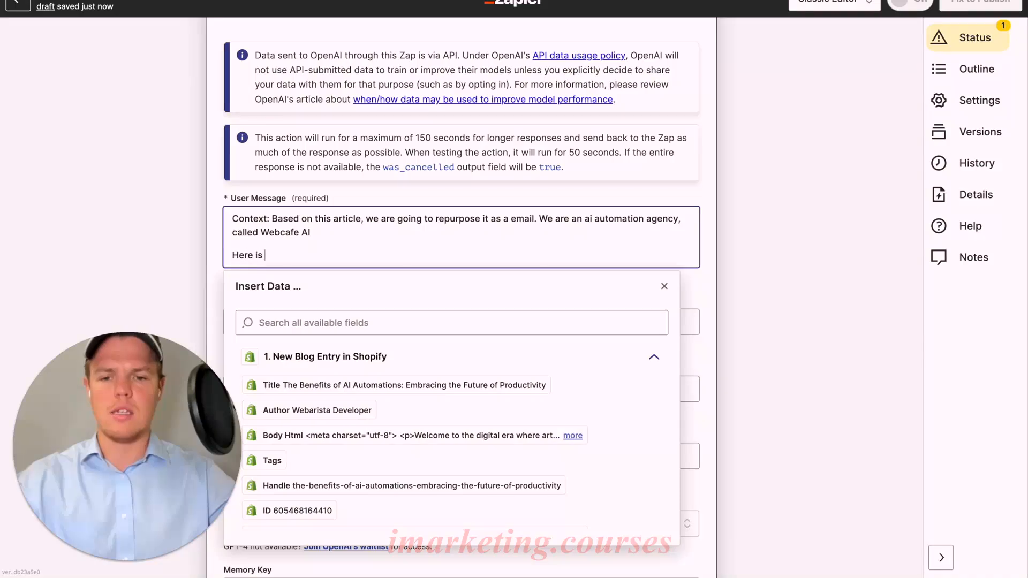
text(the article: ())
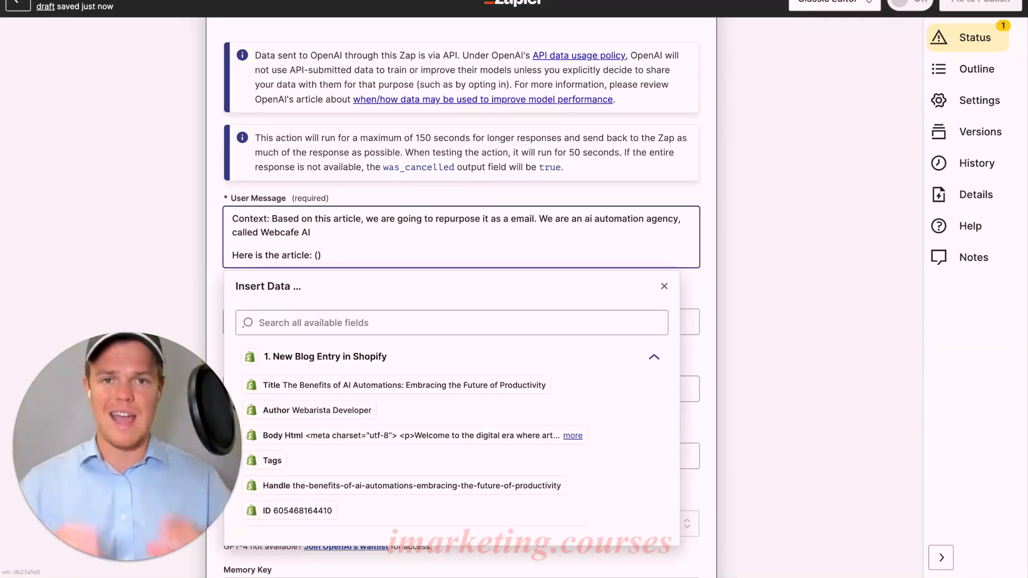
scroll(394, 277, down, 3)
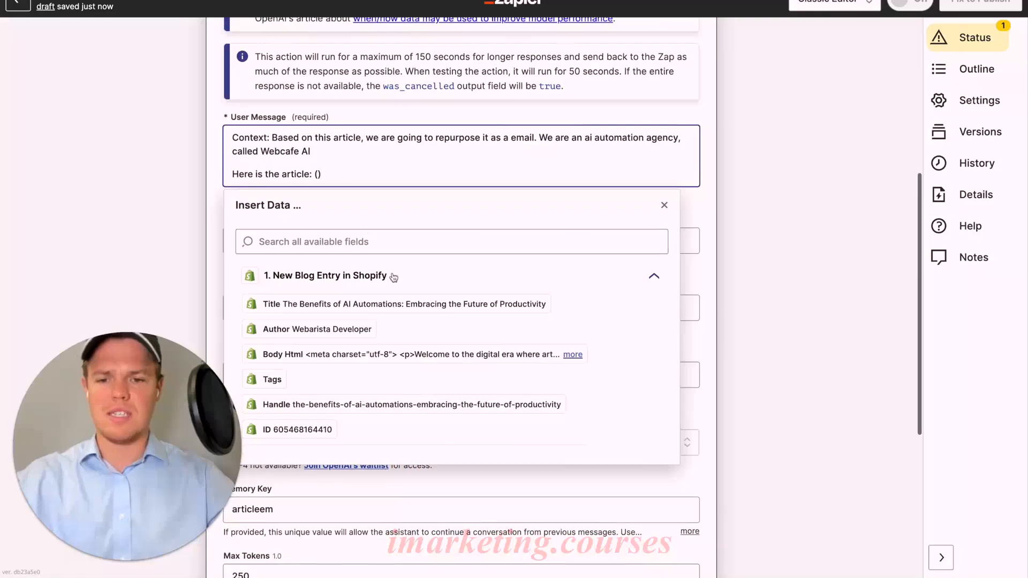
scroll(394, 277, down, 1)
scroll(408, 313, down, 1)
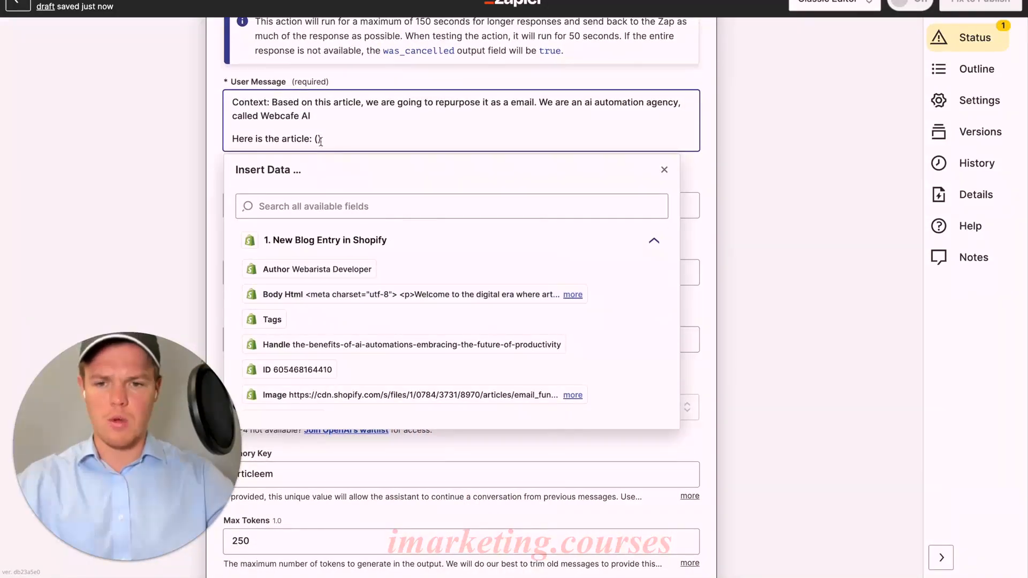
click(369, 294)
scroll(373, 323, down, 3)
scroll(374, 316, down, 4)
scroll(372, 319, up, 8)
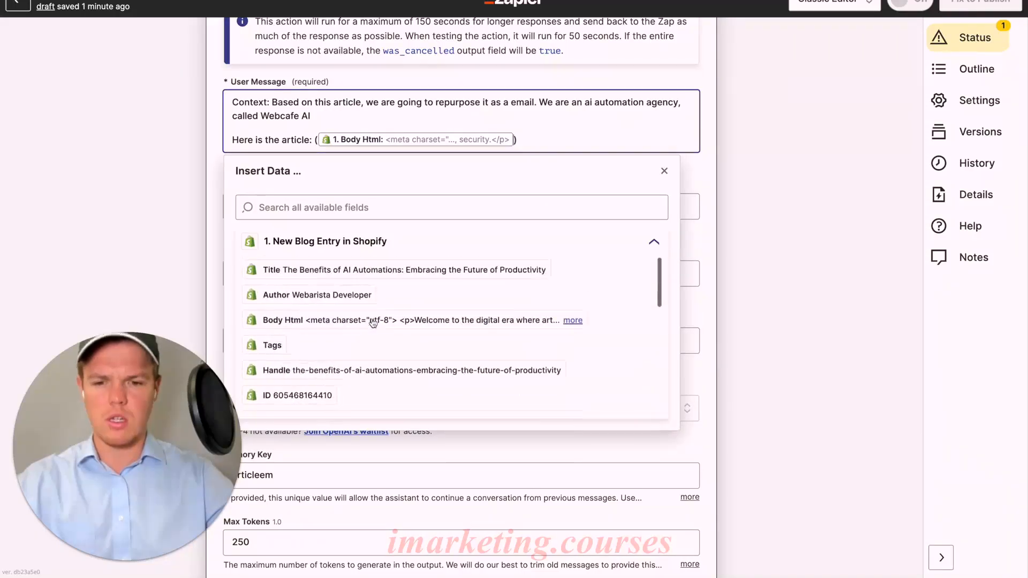
Add the line "Parameter: Output in HTML" below the article line, leaving blank space between them
key(Return)
key(Return)
key(Return)
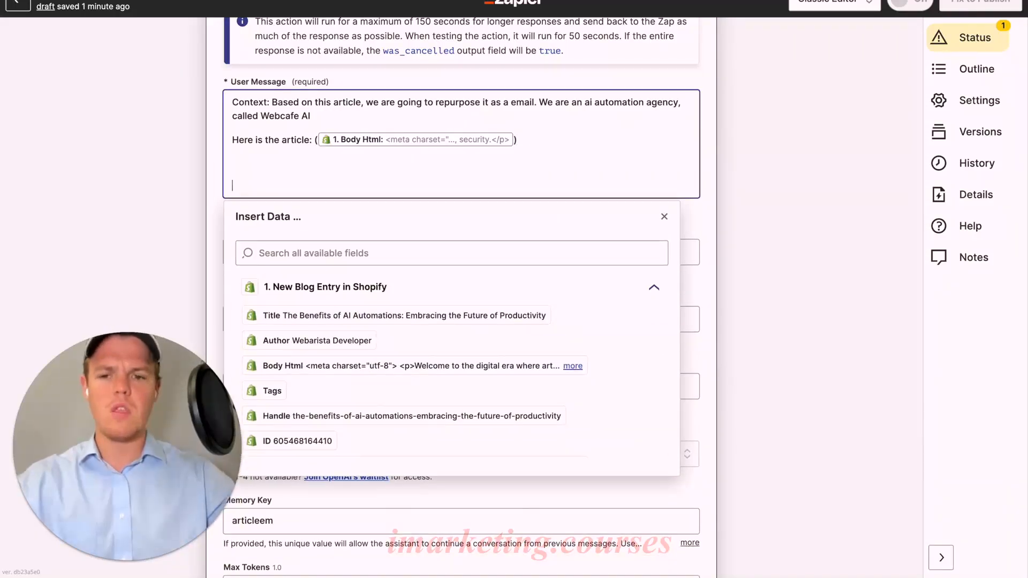
text(Parameter: )
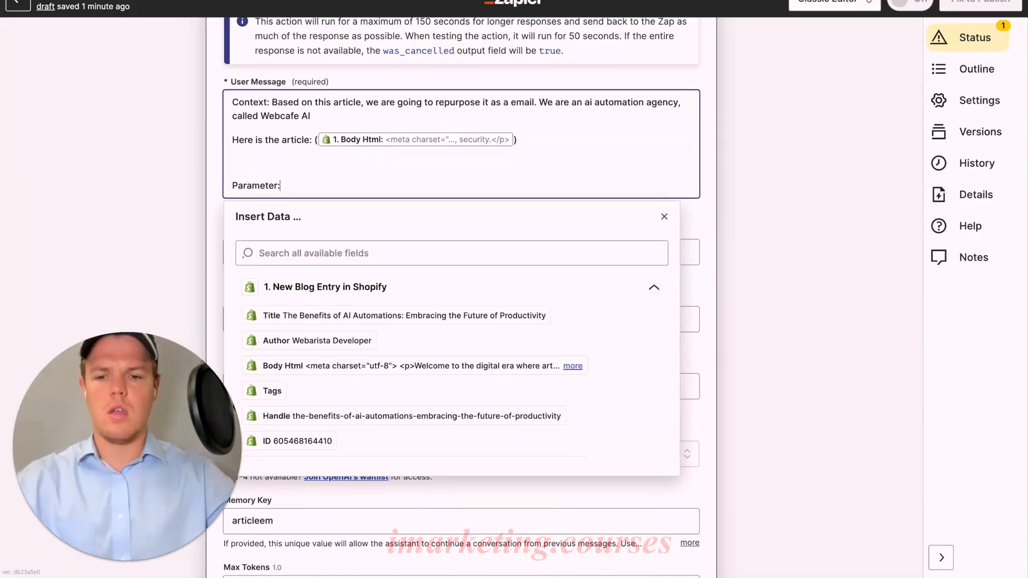
text(Output in HTML)
Insert "Generate the body of the email, no text before or after." on its own line between the article and parameter lines
key(Up)
key(Return)
key(Up)
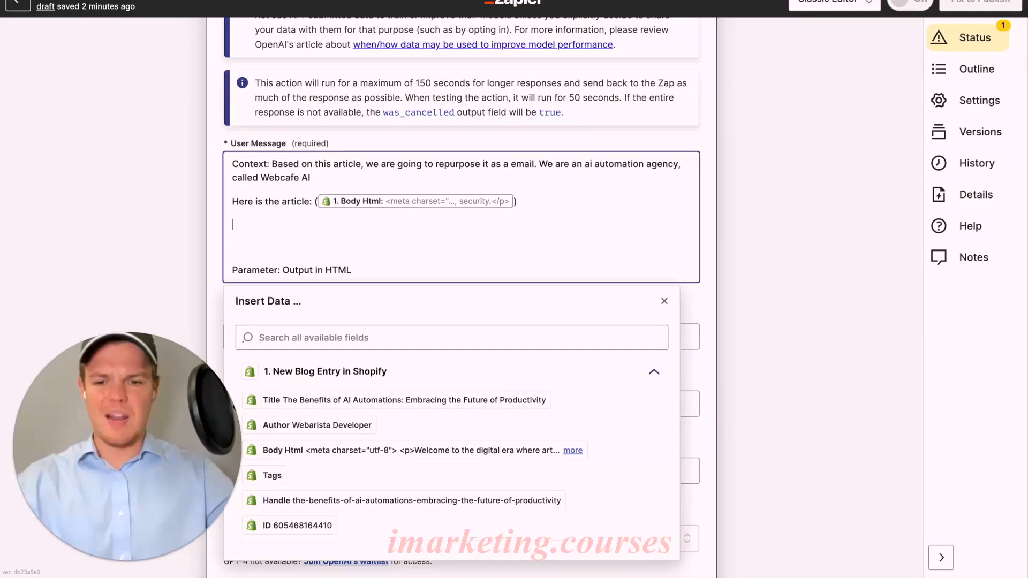
key(BackSpace)
click(341, 223)
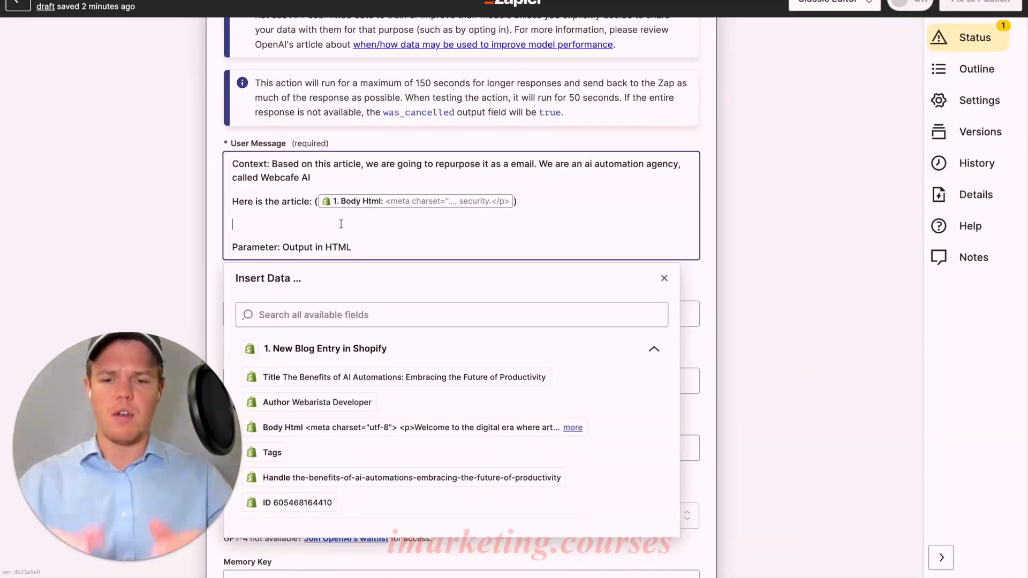
text(Generate t)
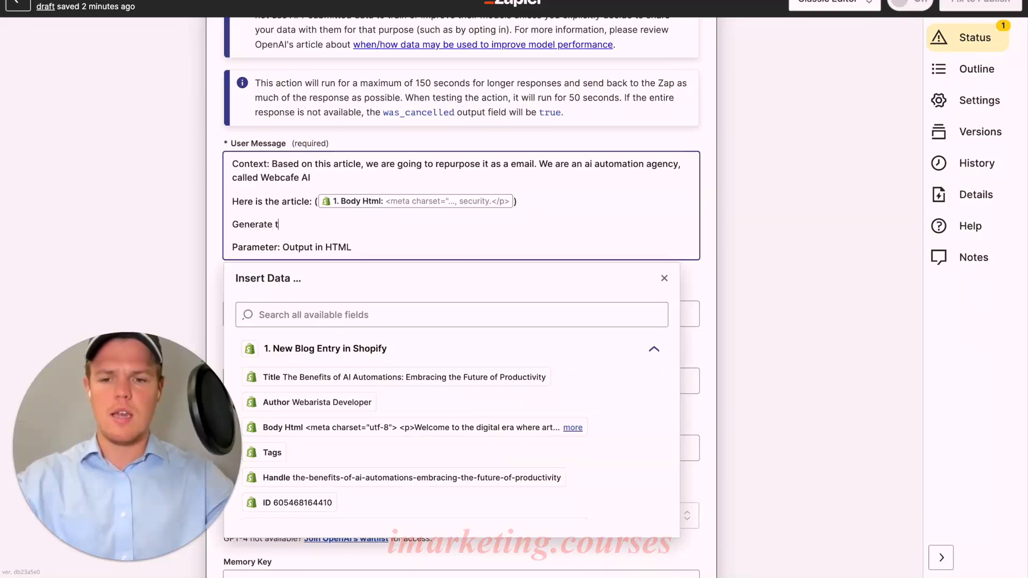
text(he body of the email, no text before or after.)
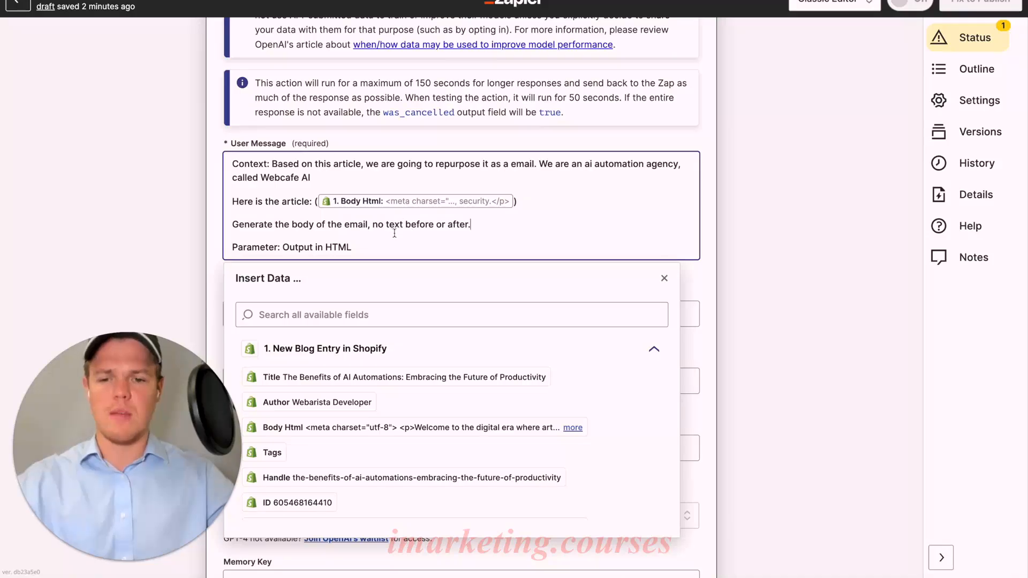
Extend the instruction with "Have the body be a summary of the article, that encompasses a CTA for reaching to out Agency"
text(Have the )
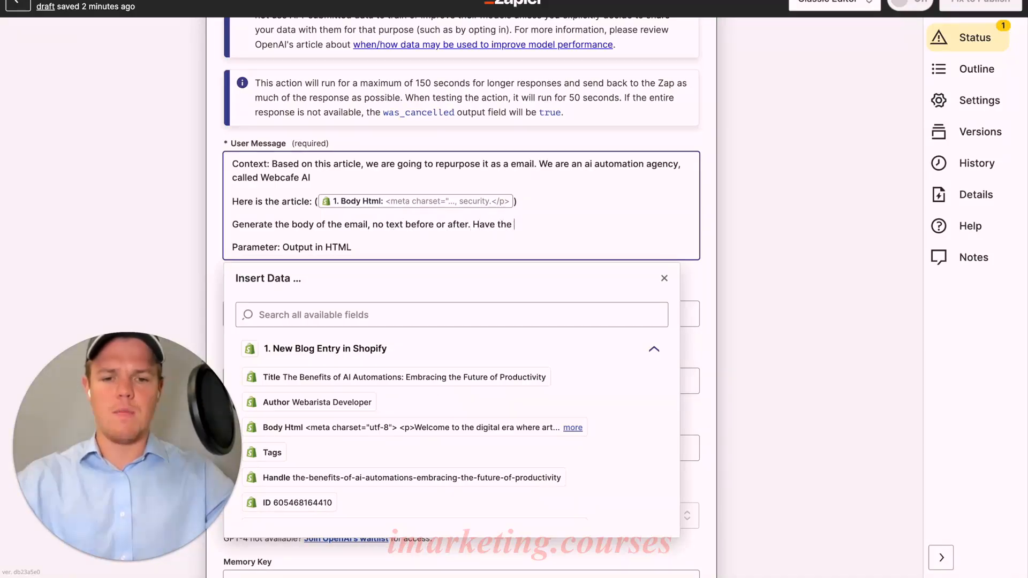
text(body be a summ)
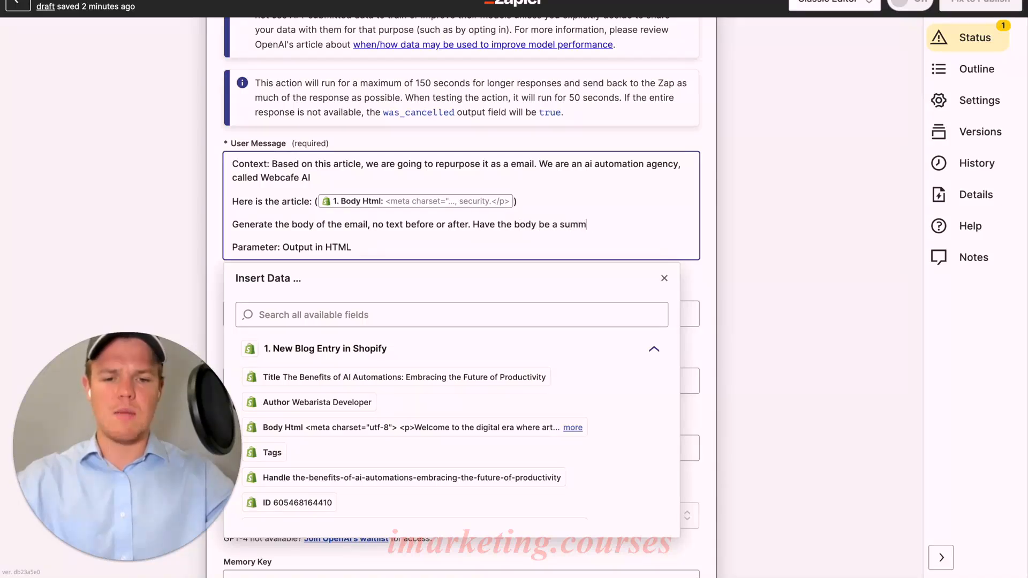
text(ary of the articl Parameter: Out)
key(BackSpace)
key(BackSpace)
key(BackSpace)
text(rticle, that encompasses a)
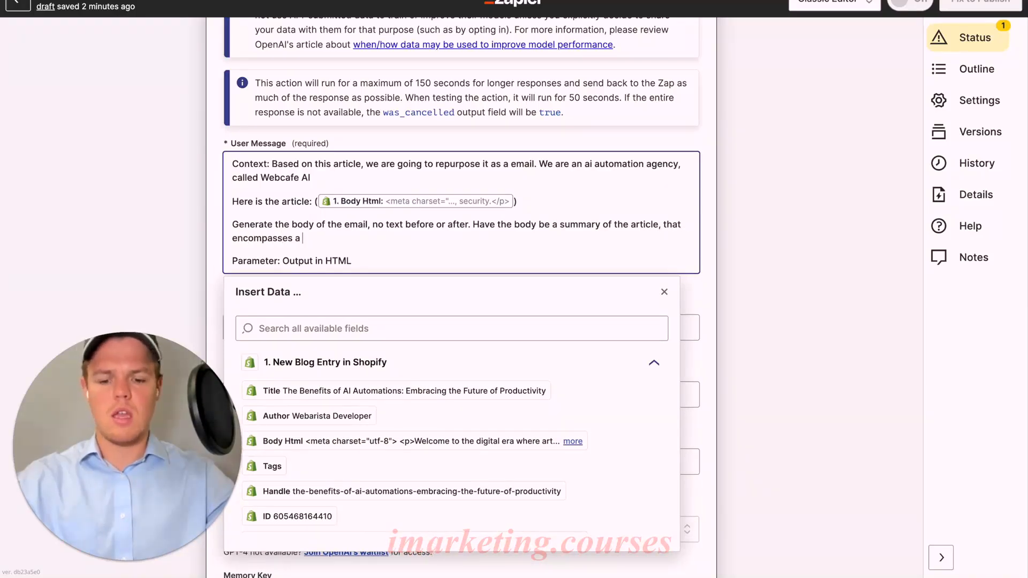
text( CTA for reachin)
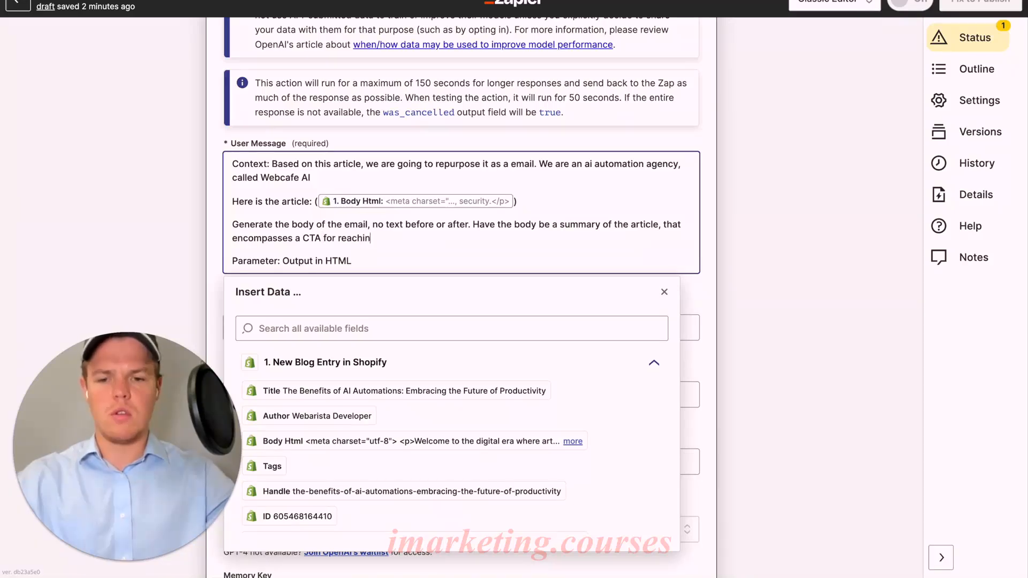
text(g to out Agency  Parameter: Output in HTML, )
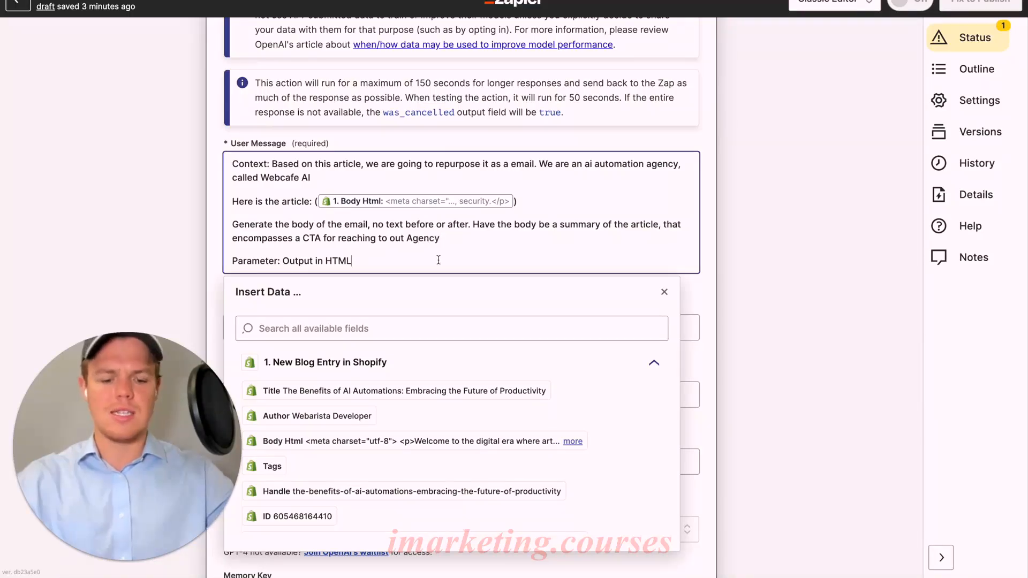
text(max of)
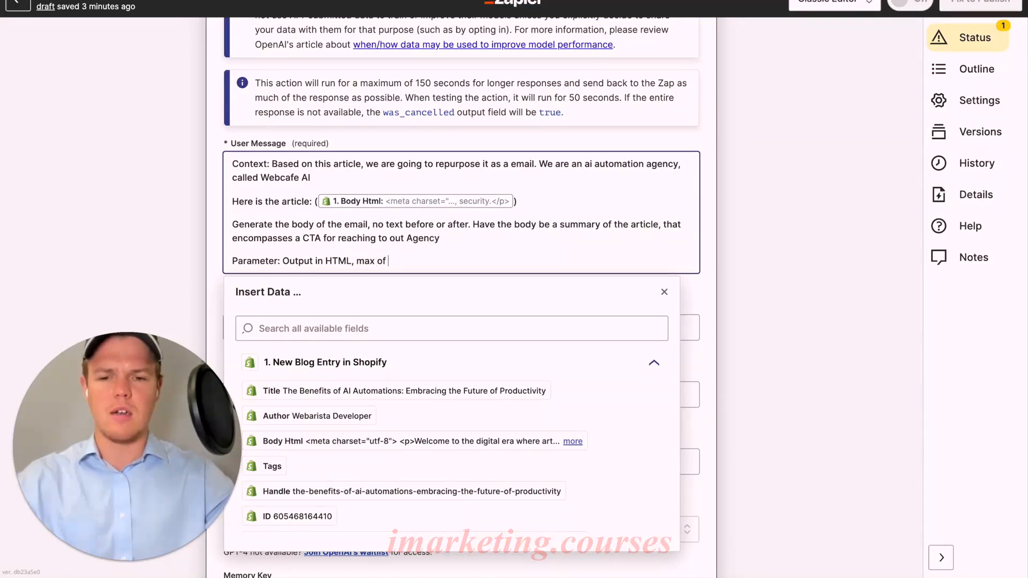
text( 3-6 sent)
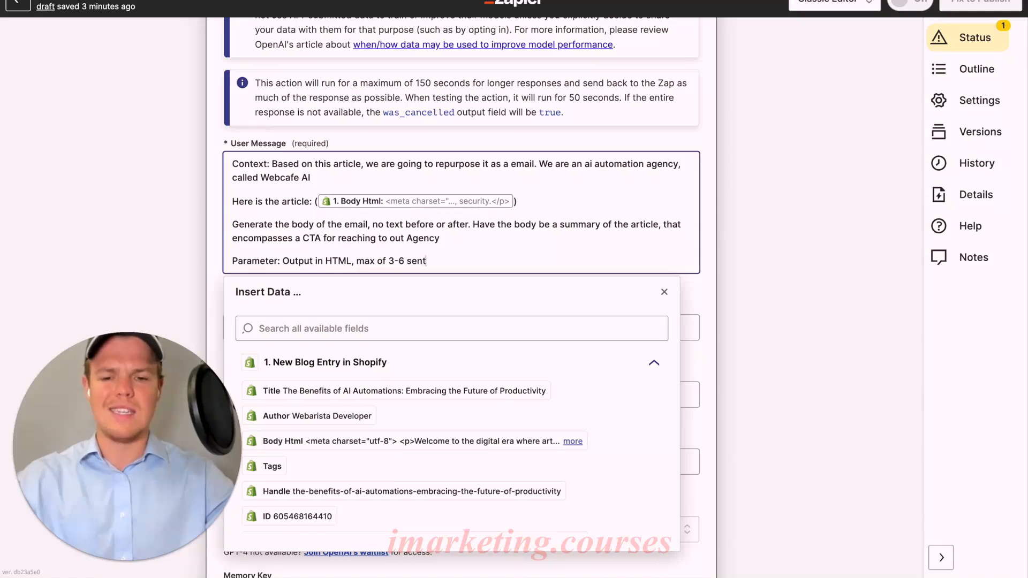
text(ences)
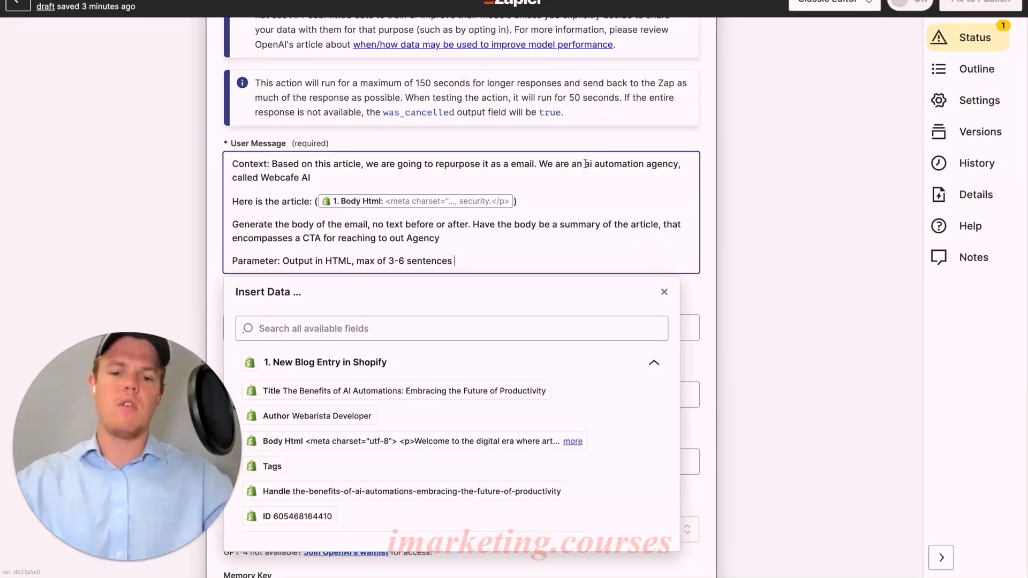
Close the field data list and continue from the completed action setup to the ChatGPT conversation's test stage
click(222, 232)
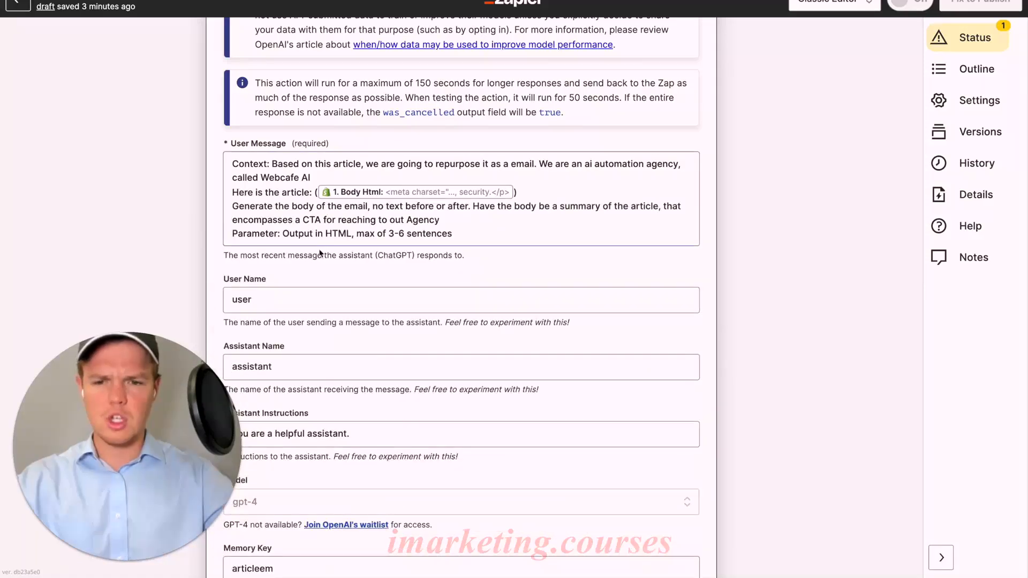
scroll(327, 257, down, 3)
scroll(328, 257, down, 5)
click(386, 429)
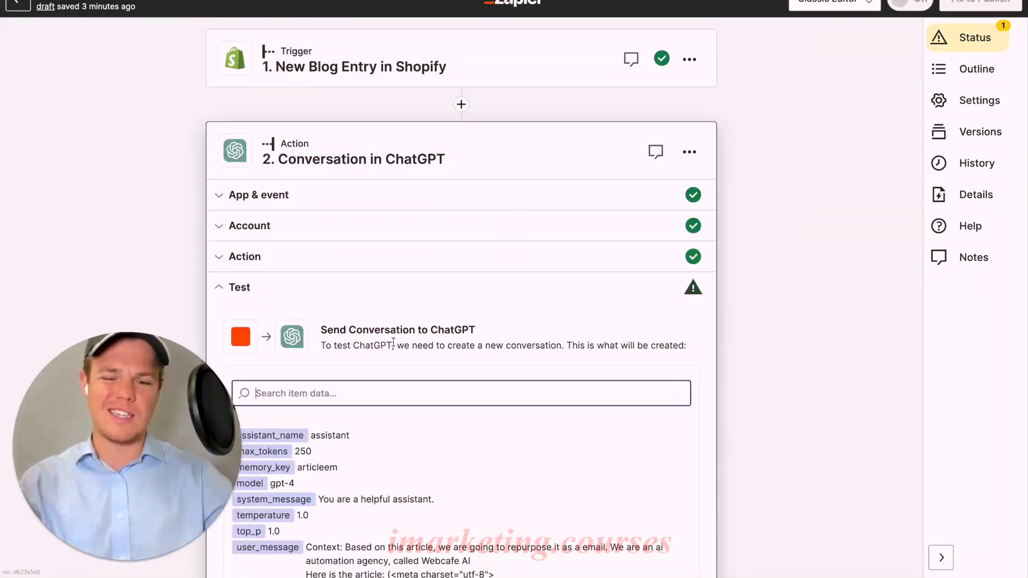
Test the ChatGPT conversation action and review the email body in its response
scroll(388, 355, down, 10)
scroll(389, 355, down, 10)
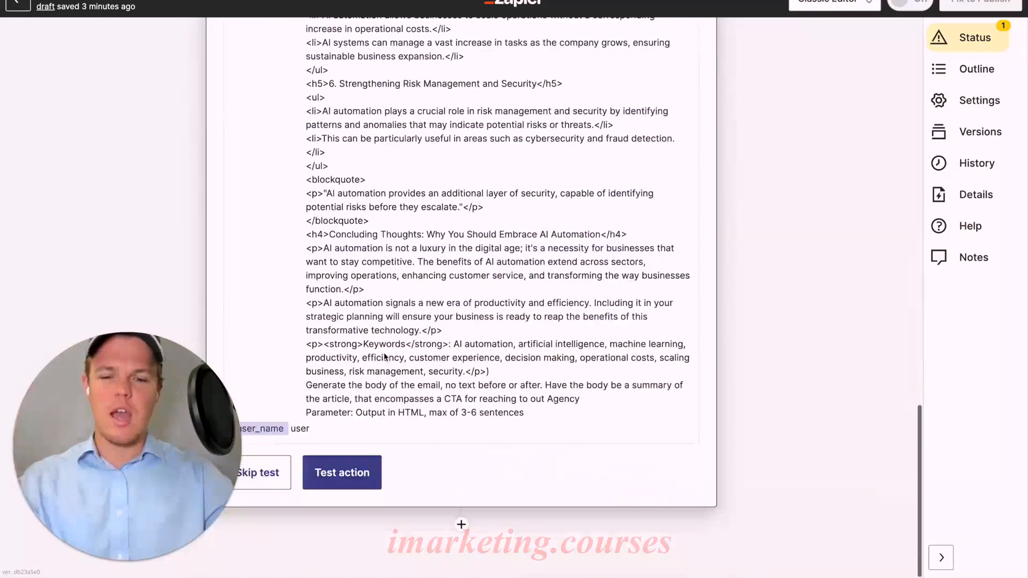
click(321, 472)
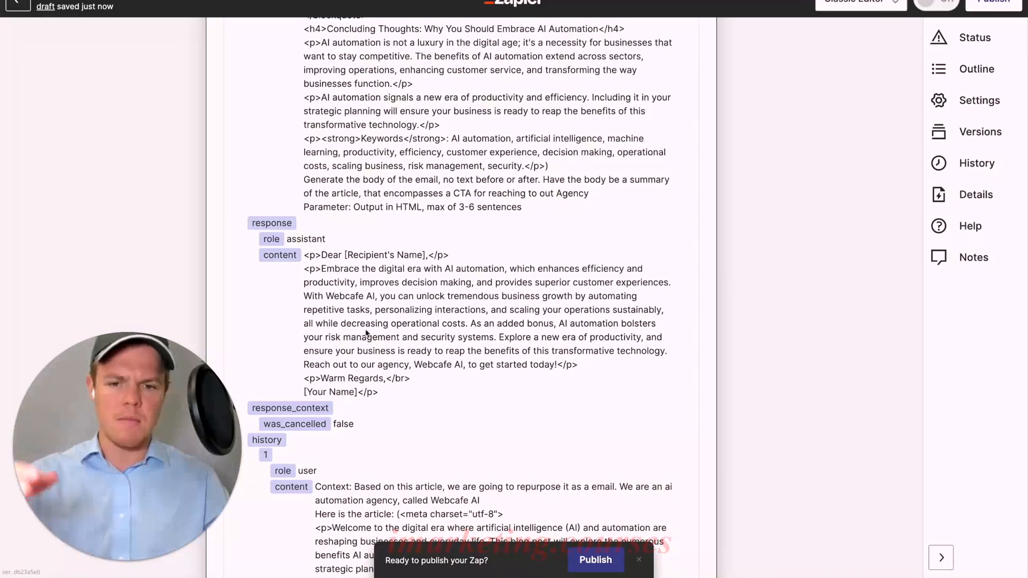
scroll(387, 268, up, 20)
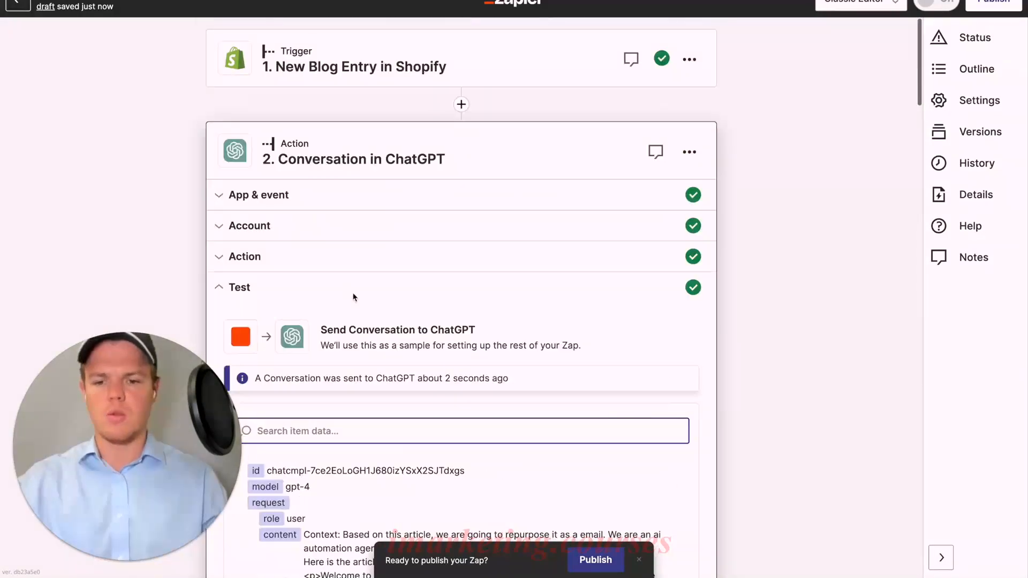
Reopen the ChatGPT action setup and add a "Your Name:" line with the sender's name above the parameter line, preceded by a blank line
click(342, 257)
scroll(475, 281, down, 5)
click(475, 281)
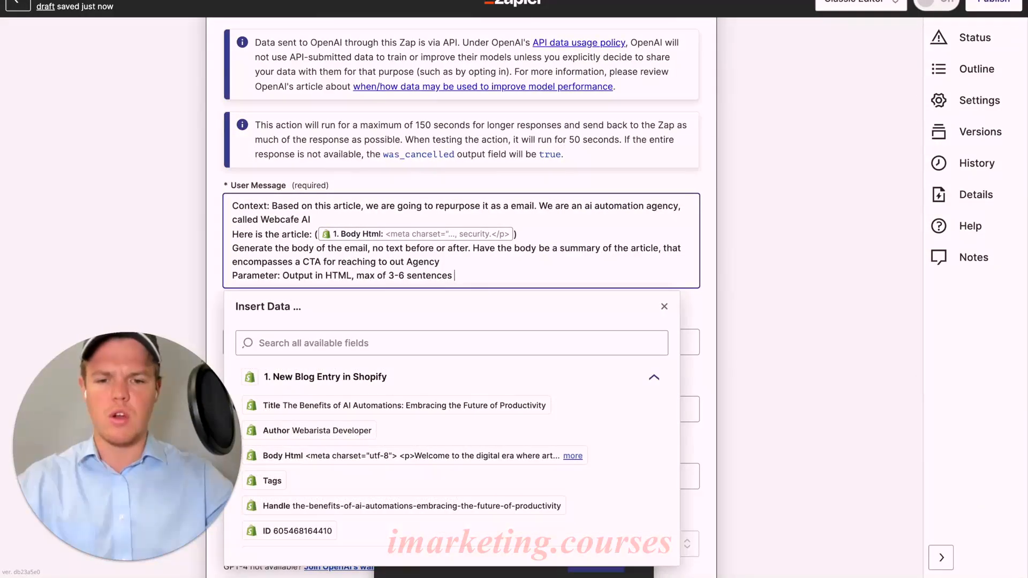
key(Return)
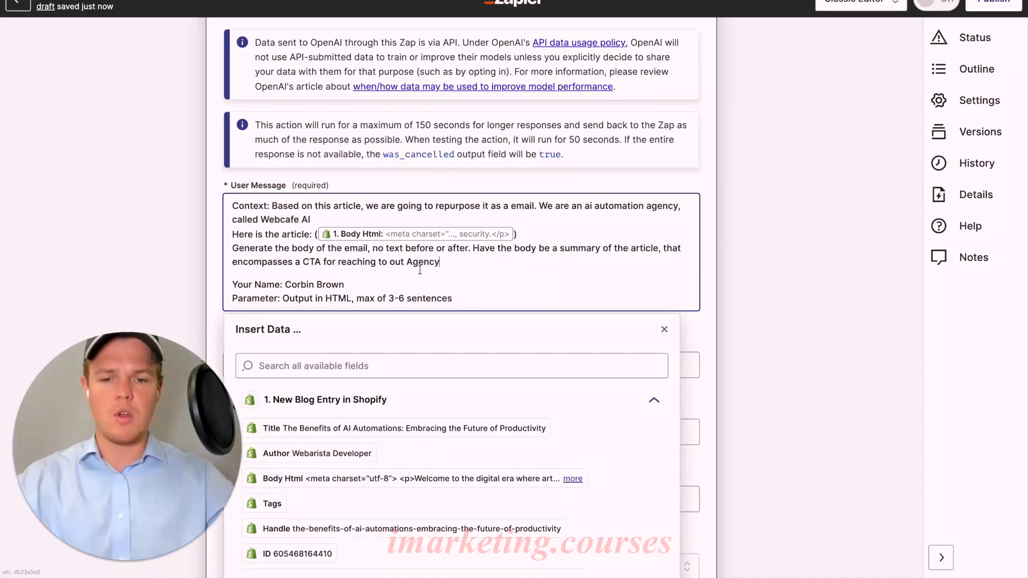
click(257, 290)
key(Return)
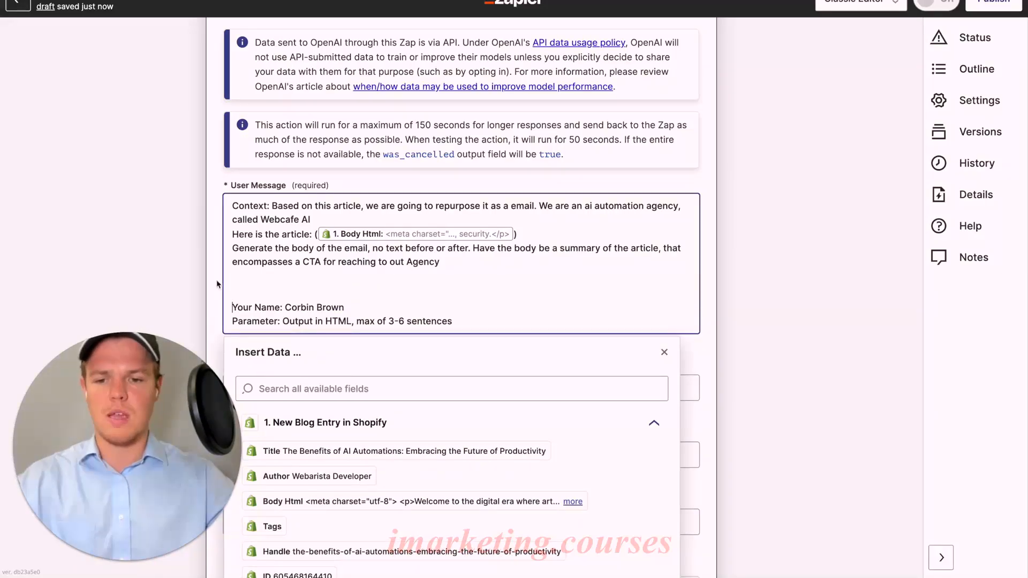
key(BackSpace)
Extend the instruction with "This email is going to be broadcasted to multiple subscribers, dont identify names.", correcting its misspelled words
click(454, 262)
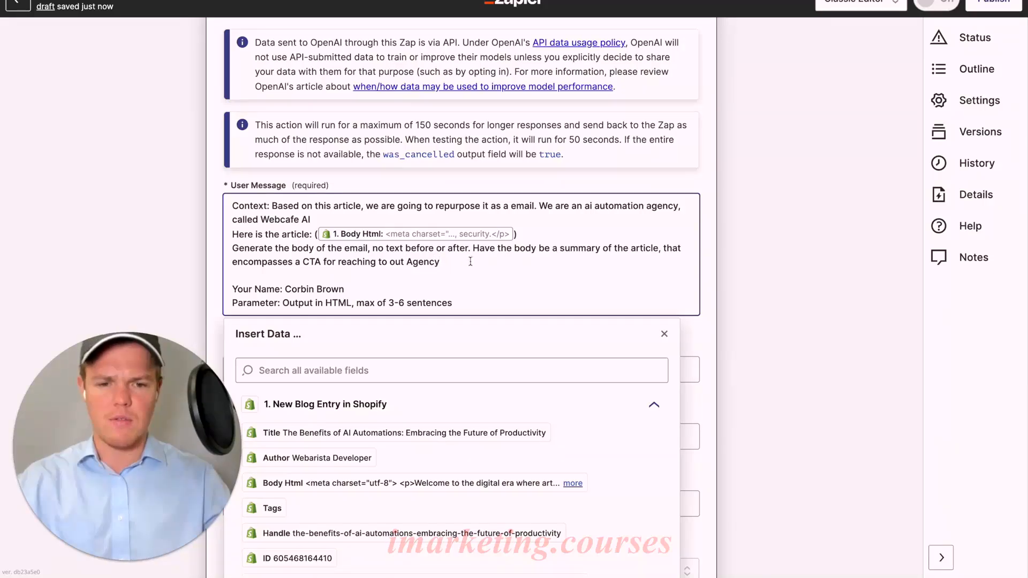
text(his email is going to be broadcasted to multilple)
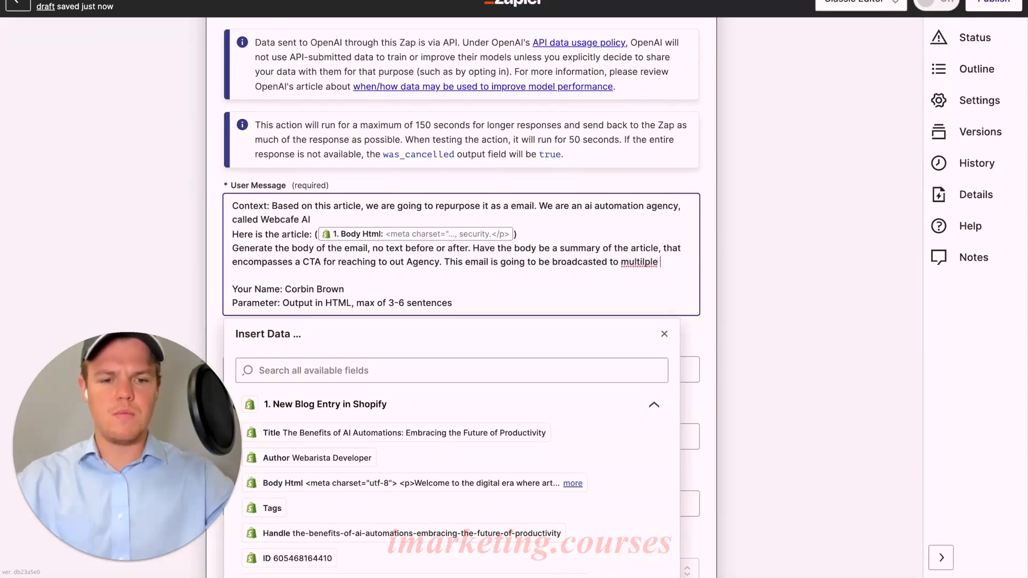
text(iv)
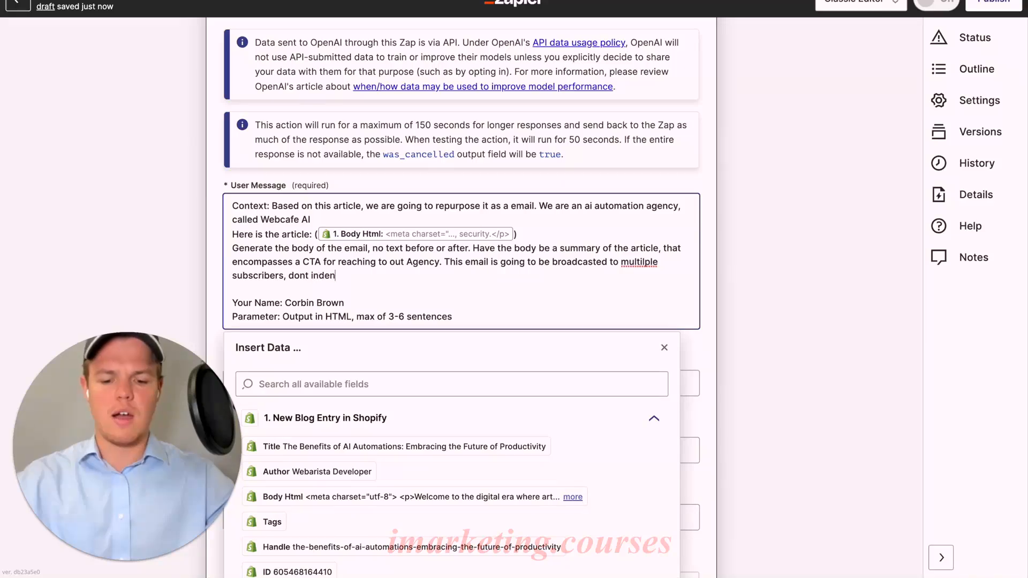
text(.)
right_click(634, 269)
click(659, 275)
right_click(328, 279)
key(Escape)
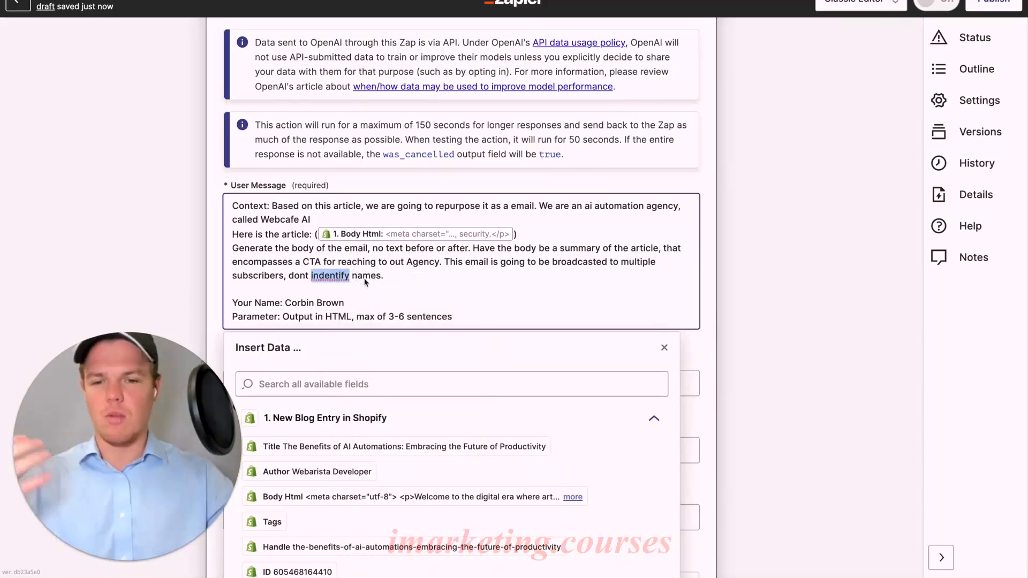
right_click(329, 275)
click(348, 283)
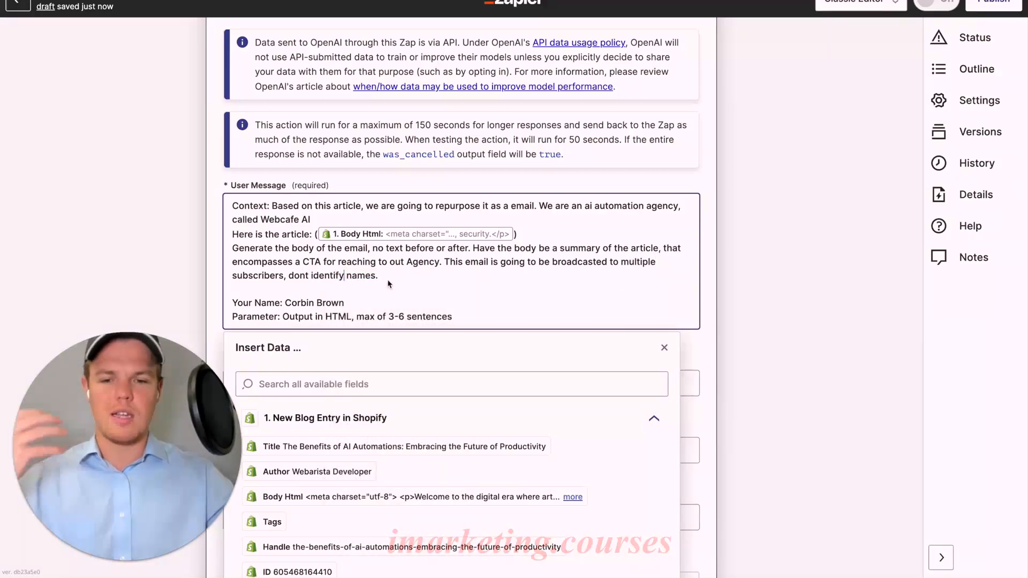
click(219, 286)
scroll(420, 316, down, 10)
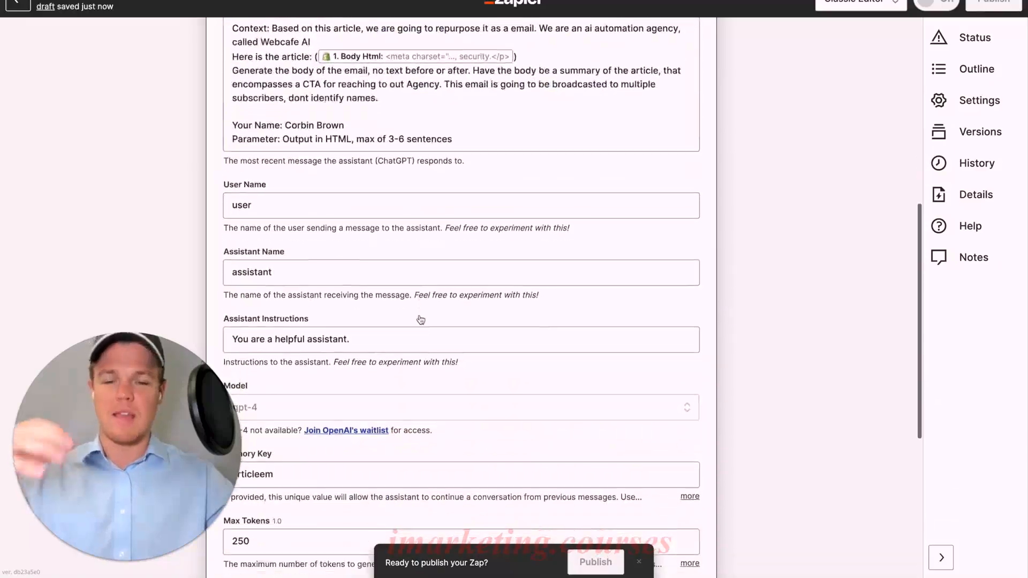
scroll(420, 315, down, 2)
click(378, 409)
scroll(426, 363, down, 20)
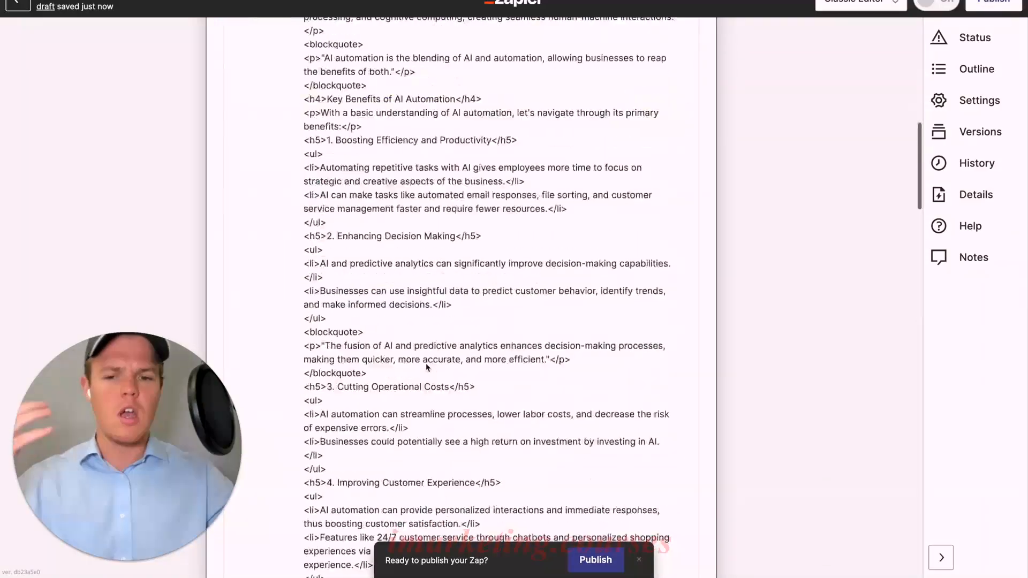
scroll(426, 363, up, 15)
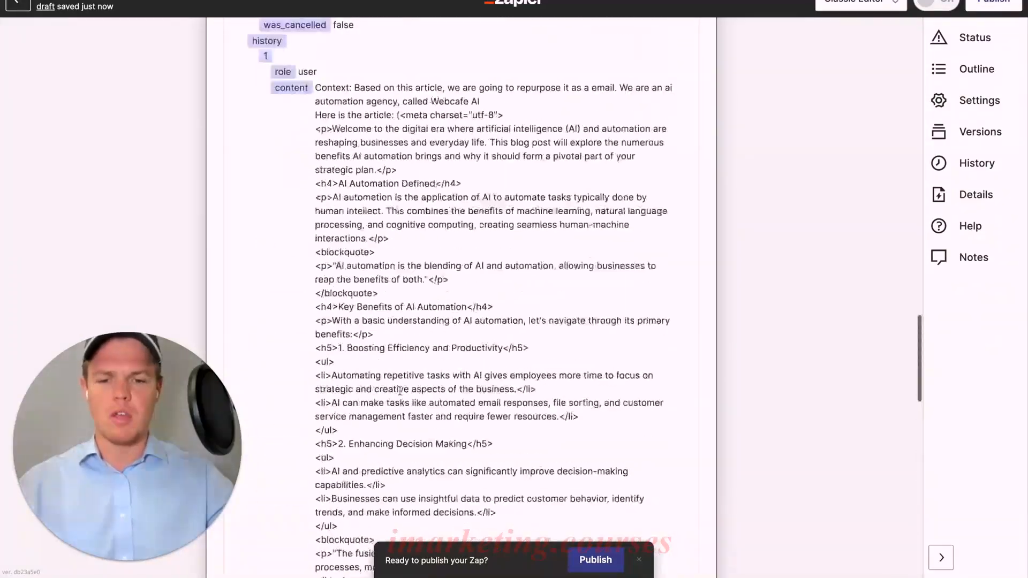
scroll(400, 391, up, 3)
Return to the ChatGPT action setup and set the memory key to articleem1
click(346, 268)
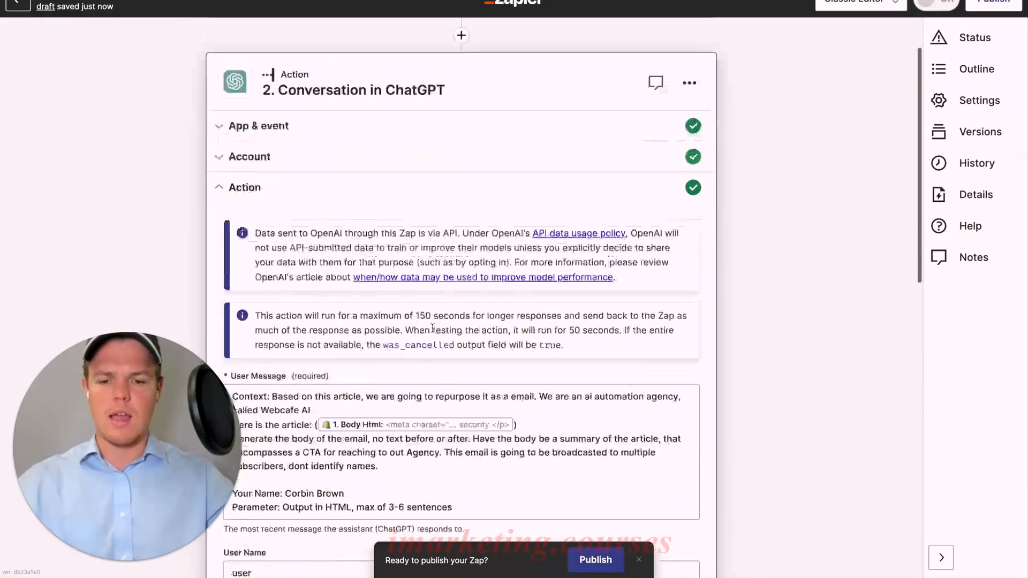
scroll(434, 333, down, 10)
click(353, 150)
text(1)
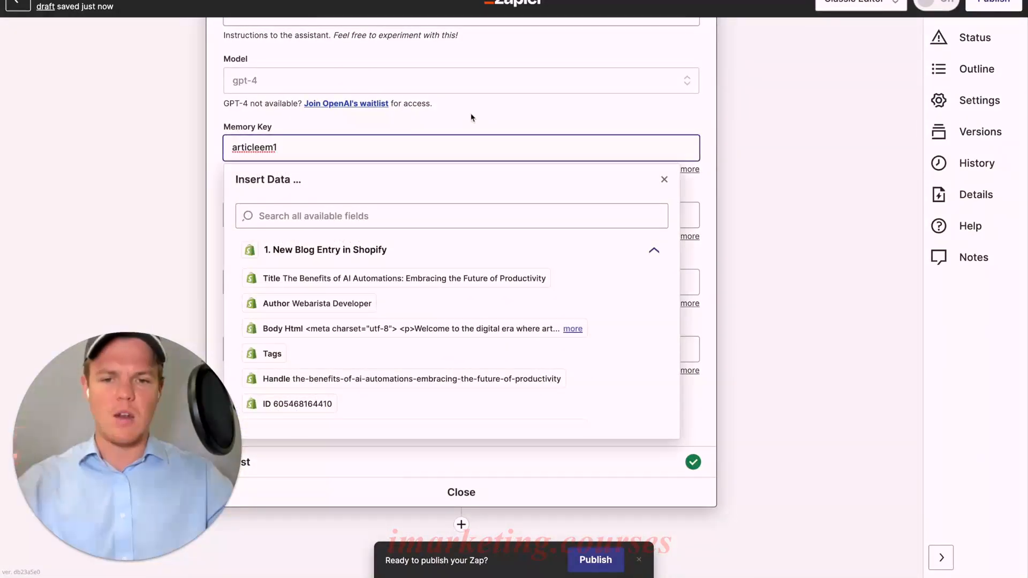
click(491, 121)
Continue to the test stage, retest the ChatGPT conversation and review the email body in its response
click(362, 412)
scroll(469, 358, down, 10)
click(286, 443)
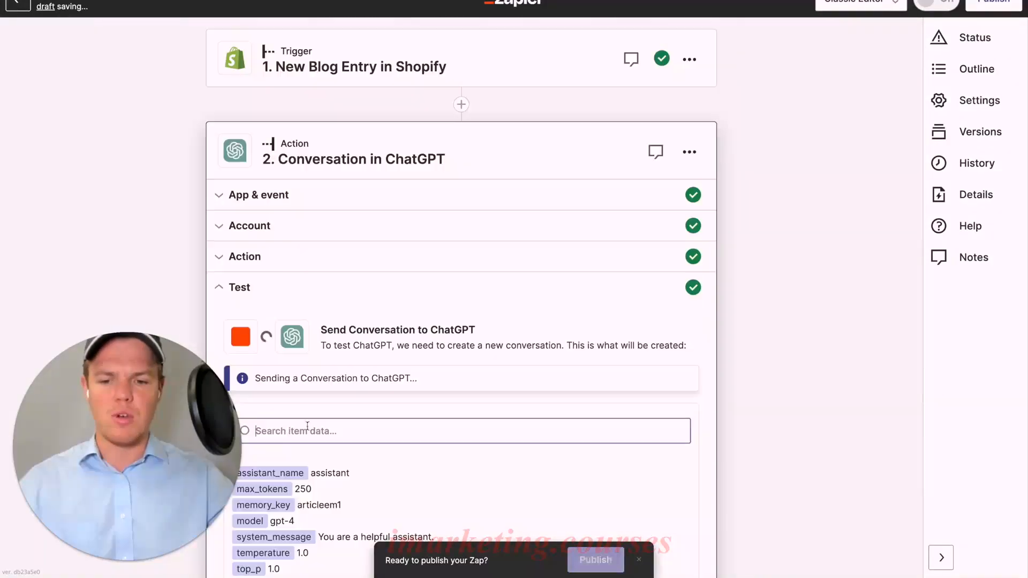
scroll(448, 343, down, 4)
scroll(449, 346, down, 1)
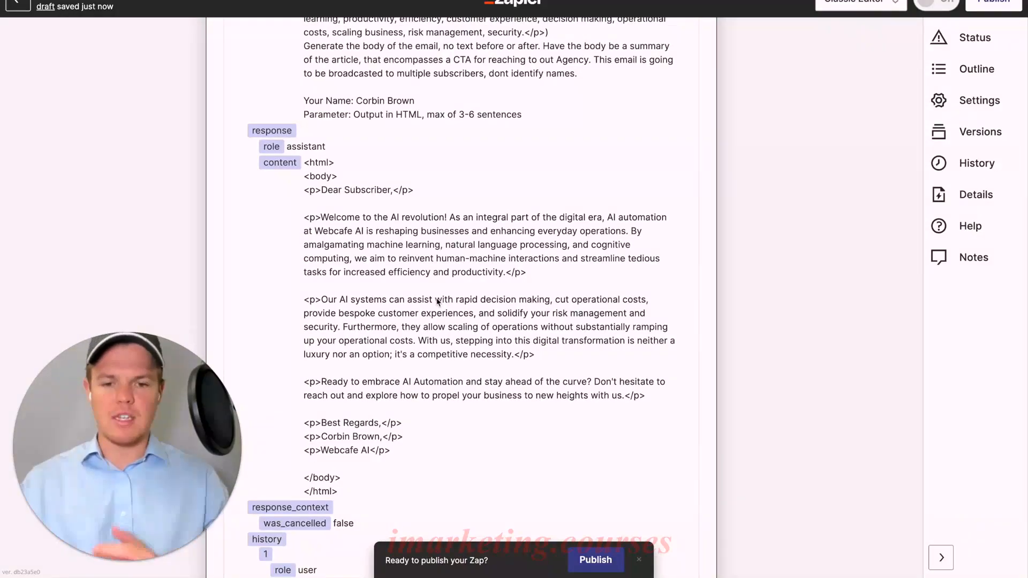
scroll(445, 295, down, 1)
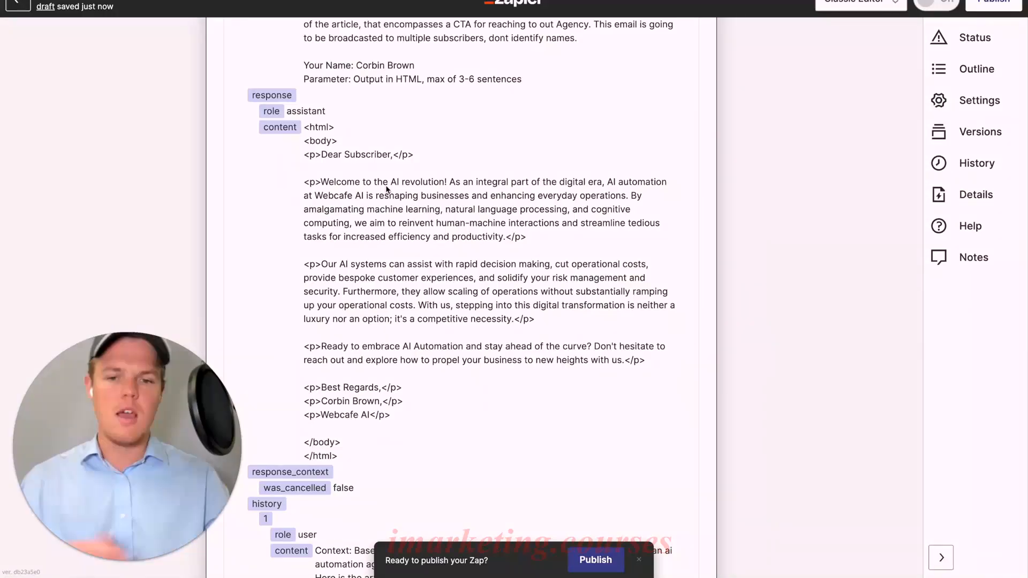
scroll(423, 267, up, 8)
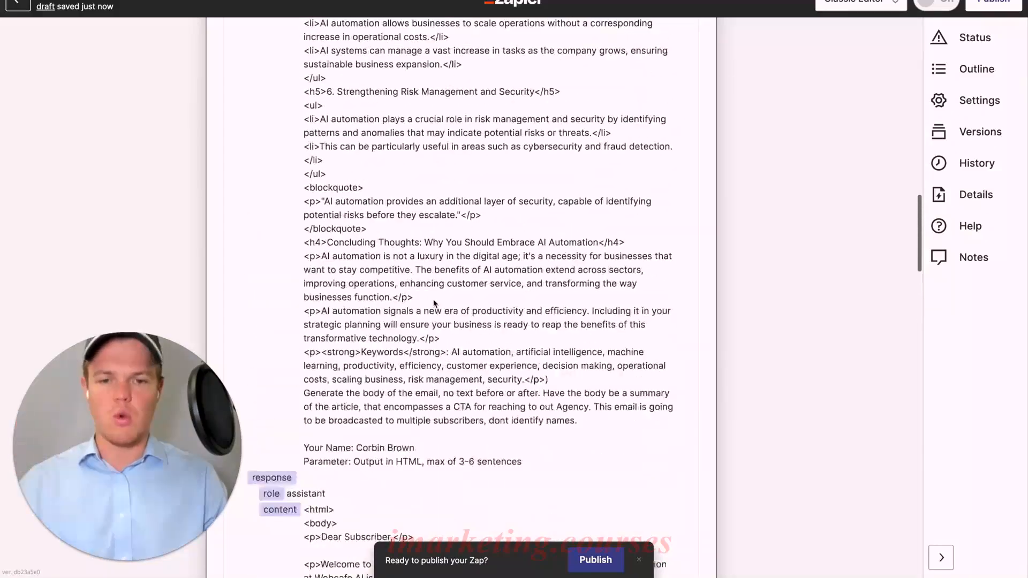
scroll(435, 300, down, 7)
In the user message, replace the CTA wording "reaching to out Agency" with "reading the article"
scroll(434, 303, up, 20)
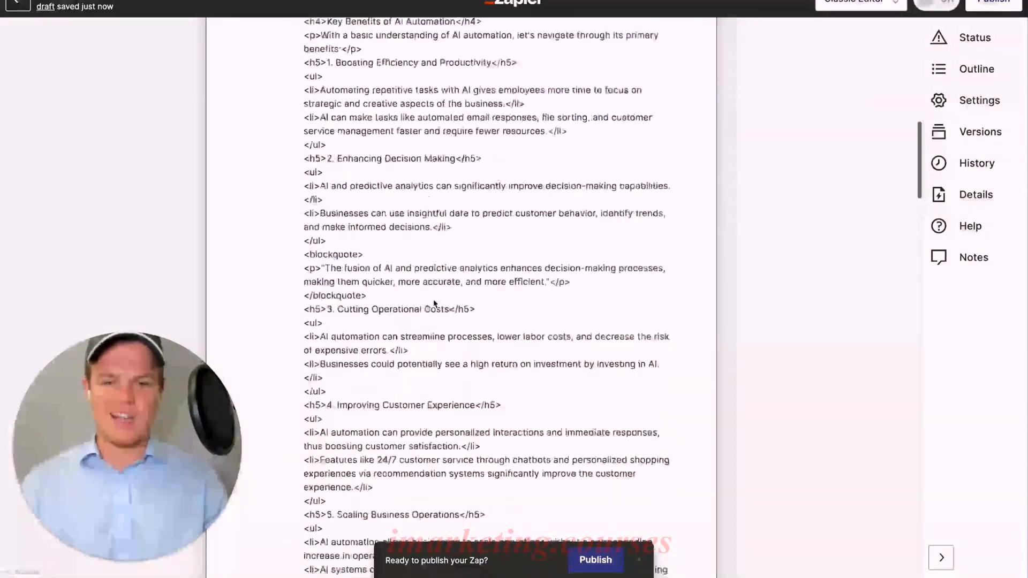
click(396, 262)
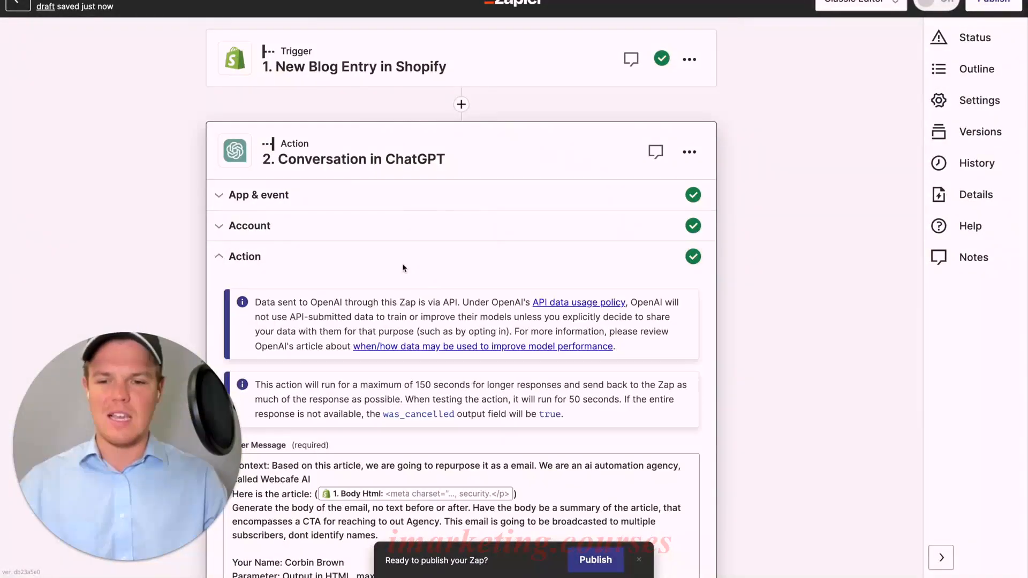
scroll(461, 300, down, 5)
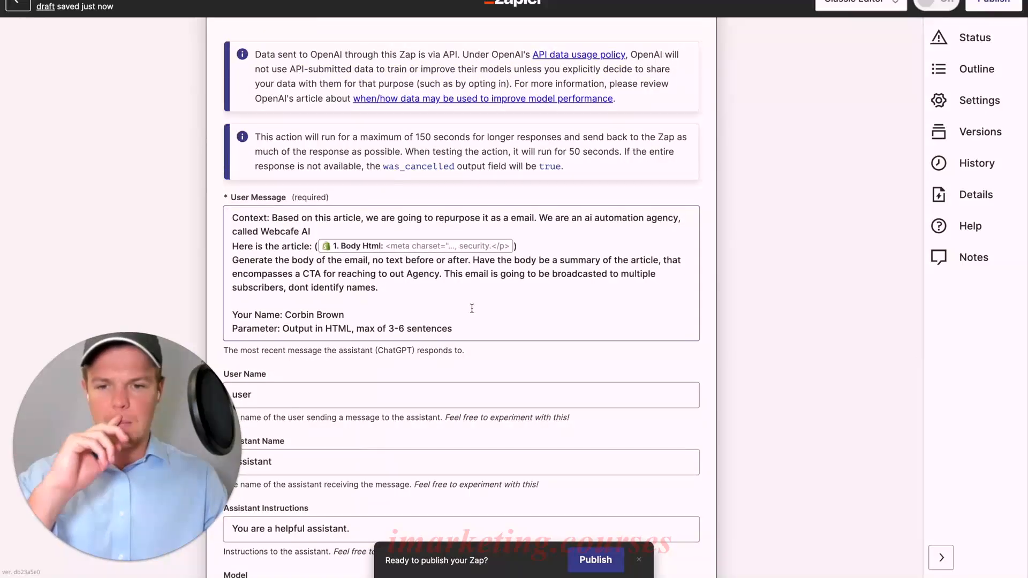
drag(339, 274, 433, 271)
text(reading the art)
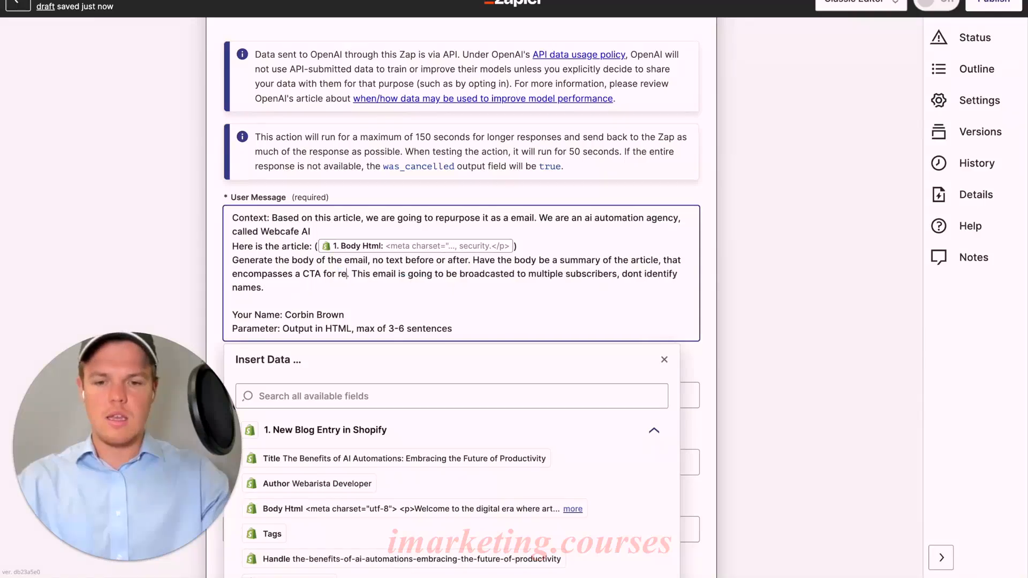
text(icle)
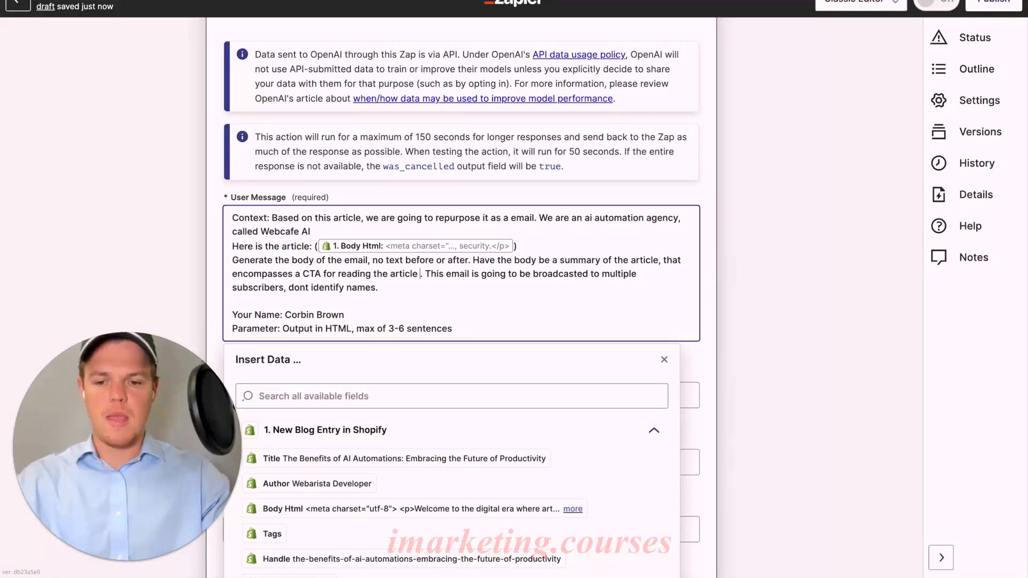
key(Delete)
scroll(502, 428, down, 5)
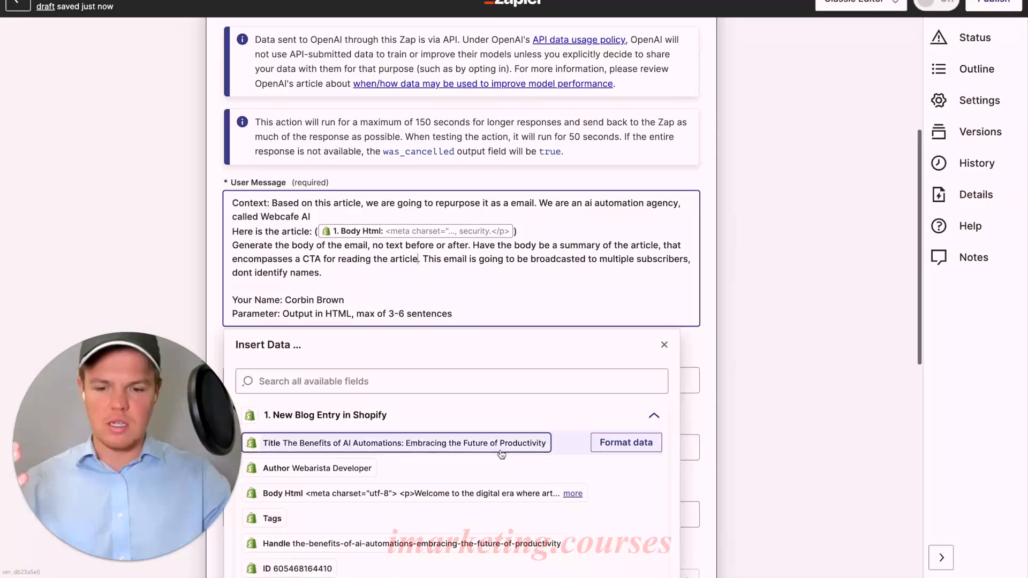
scroll(502, 454, down, 1)
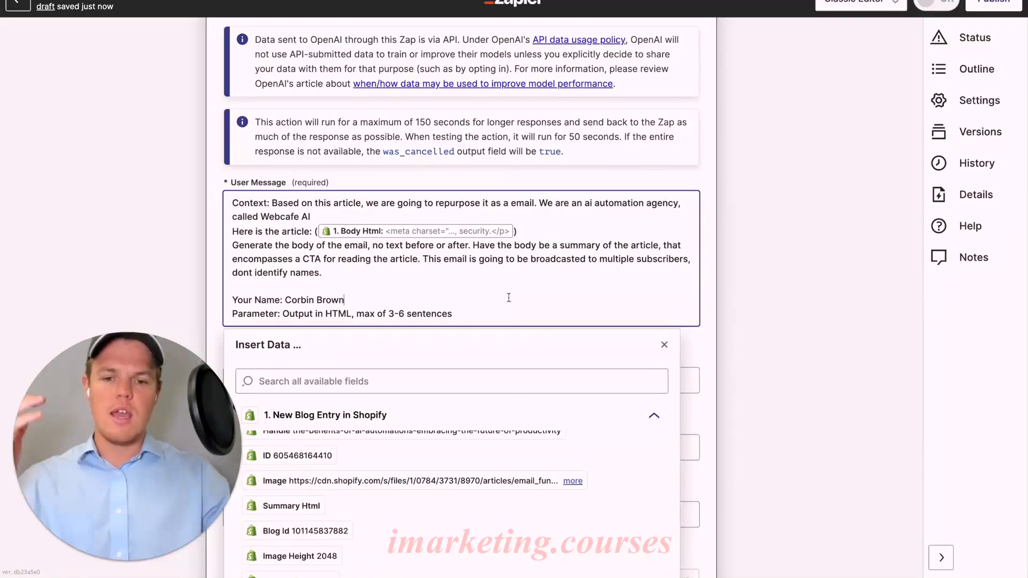
click(209, 252)
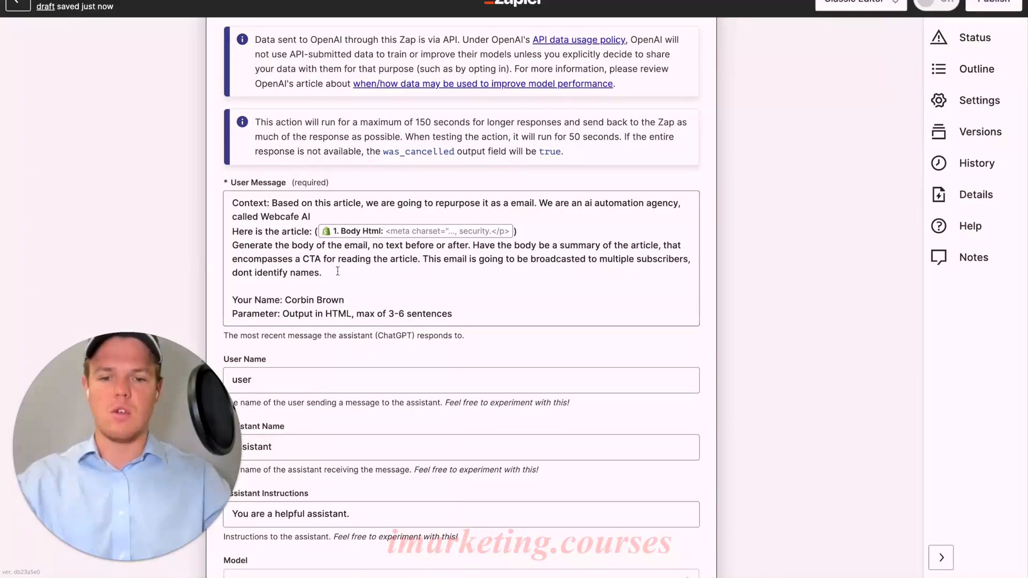
scroll(217, 285, down, 3)
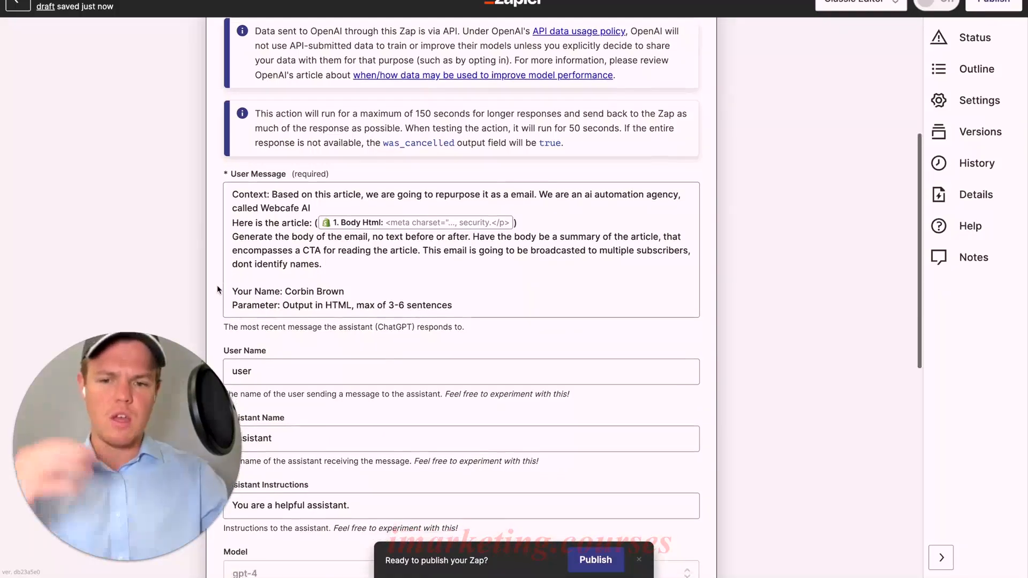
scroll(217, 285, down, 10)
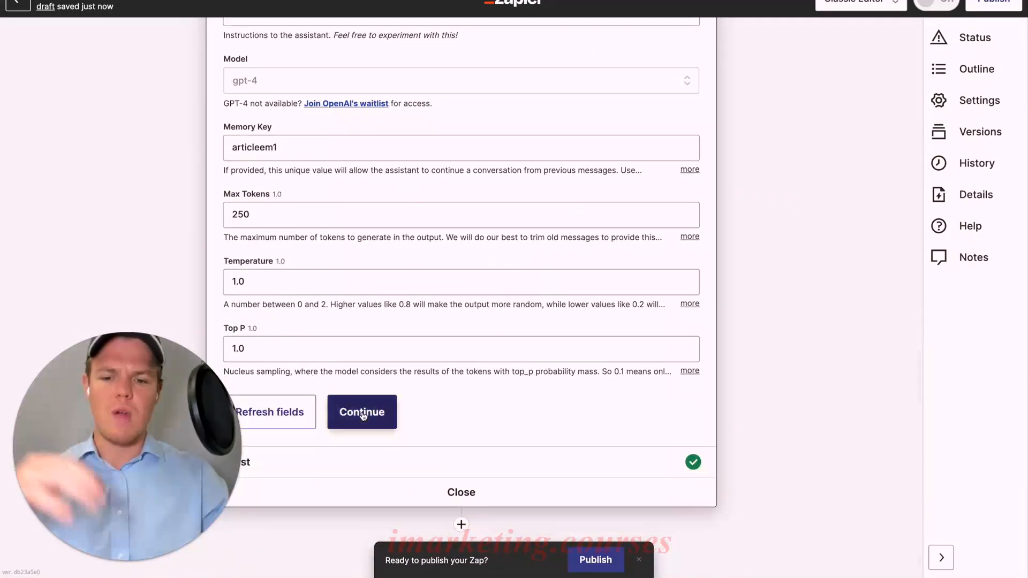
click(350, 412)
scroll(418, 358, down, 20)
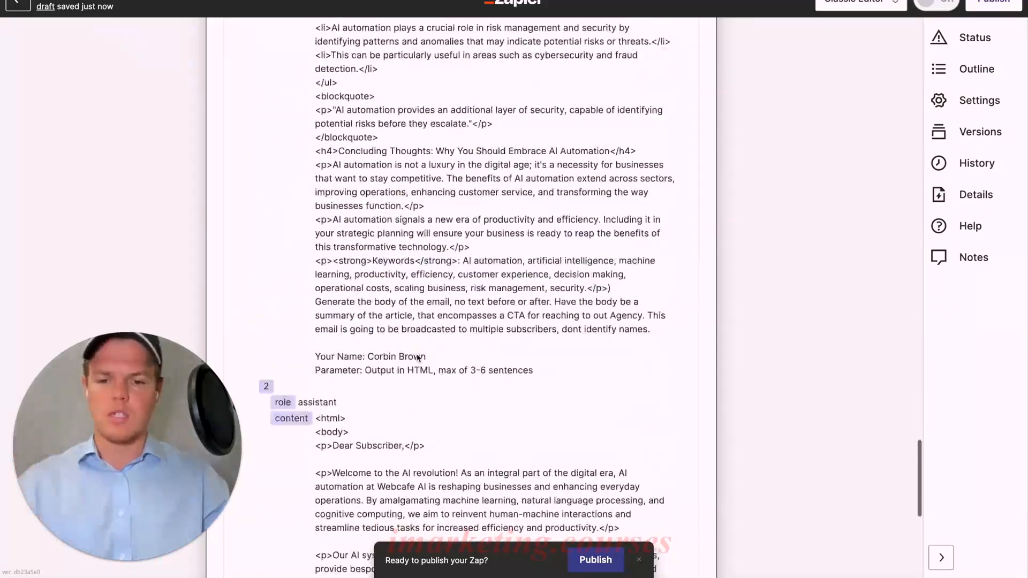
scroll(396, 373, up, 20)
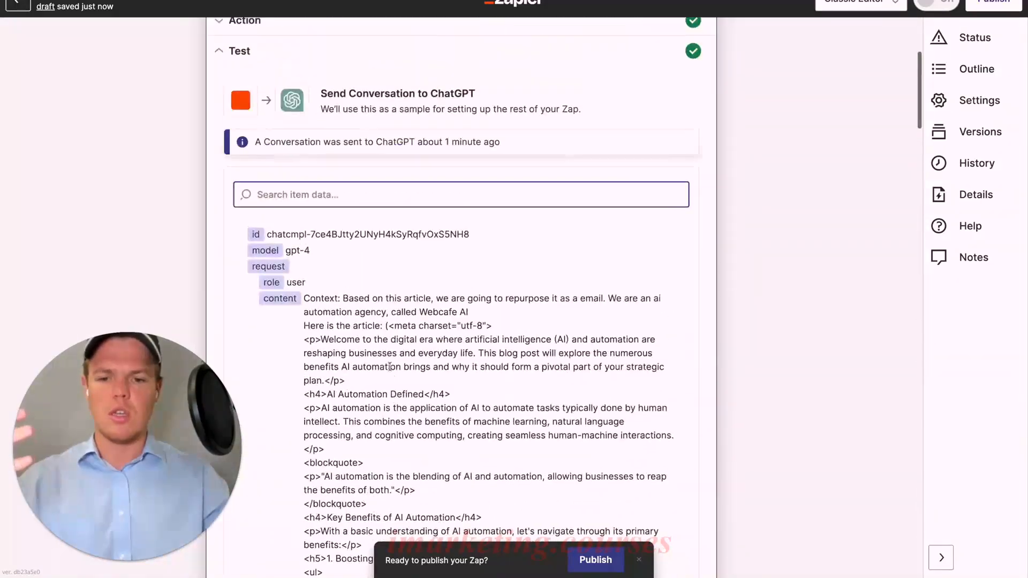
scroll(330, 159, up, 1)
Reopen the ChatGPT action setup and change the memory key to articleem2
click(293, 83)
scroll(363, 249, down, 5)
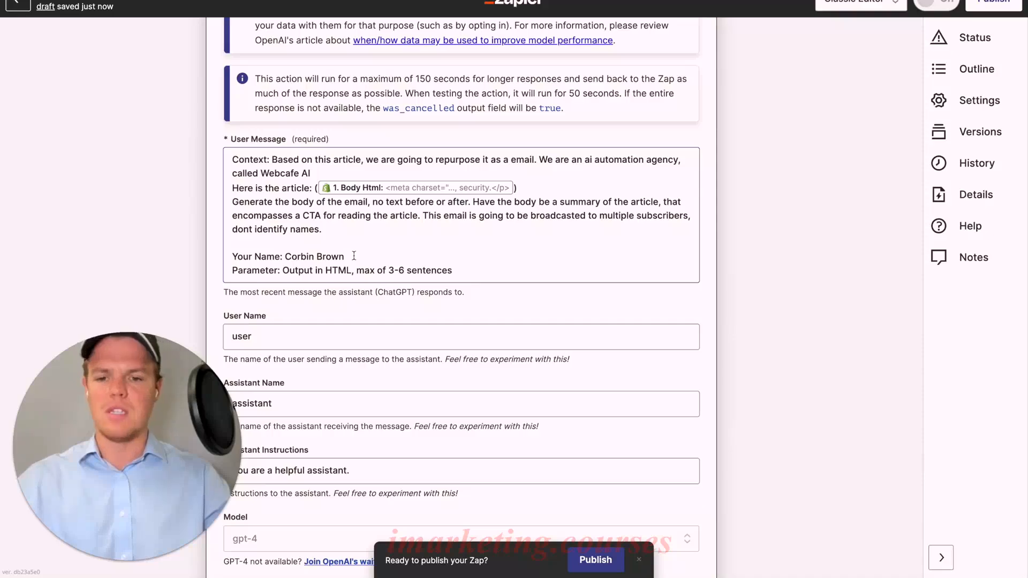
scroll(354, 259, down, 4)
click(313, 369)
key(BackSpace)
text(2)
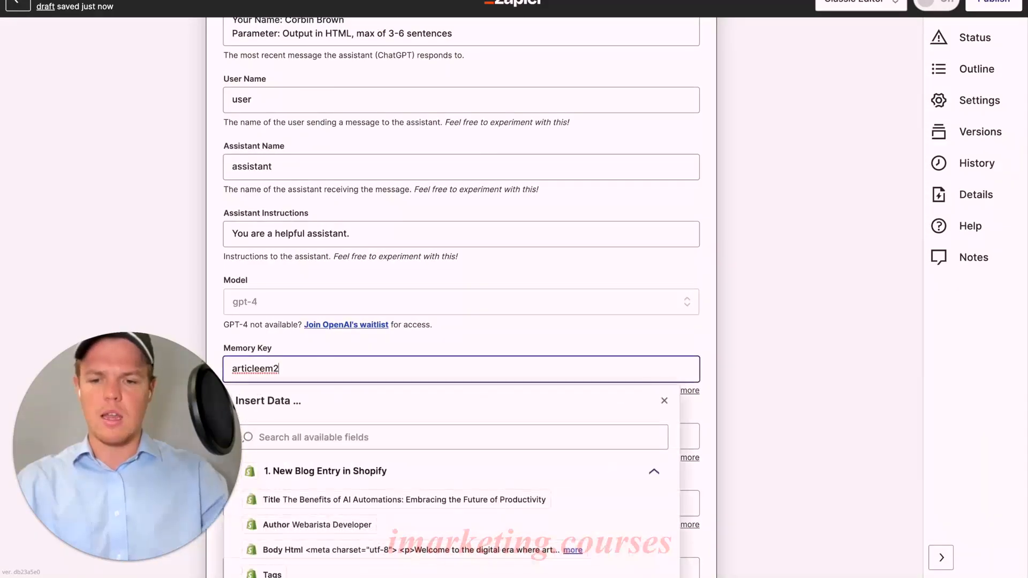
click(480, 327)
Continue and rerun the ChatGPT test with the article-reading CTA, then review the regenerated email
scroll(485, 325, down, 4)
click(362, 412)
scroll(428, 370, down, 20)
scroll(428, 369, down, 20)
click(309, 439)
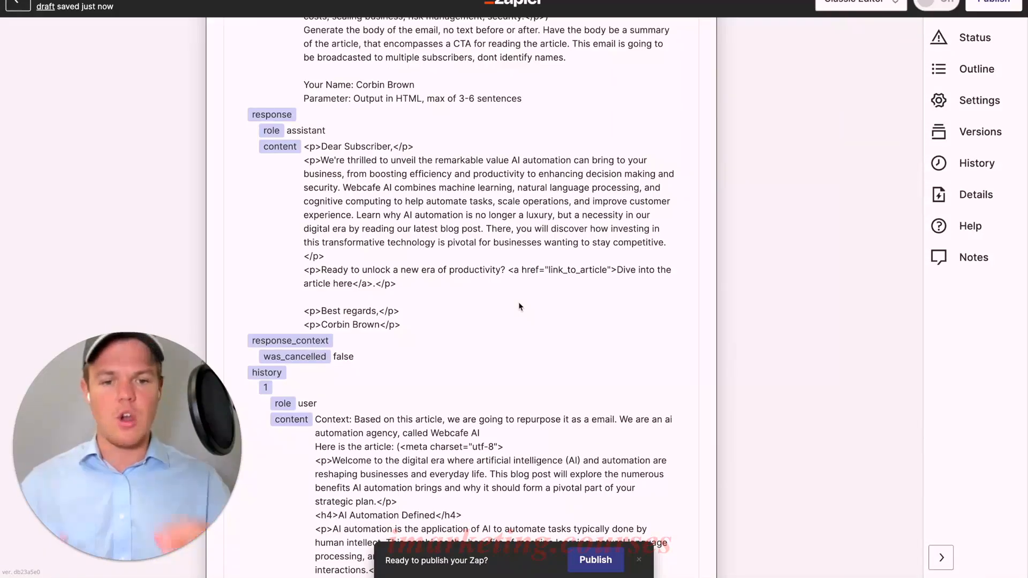
Reopen the ChatGPT action setup and add a "Link to article: ()" line above the name line in the user message
scroll(519, 306, up, 15)
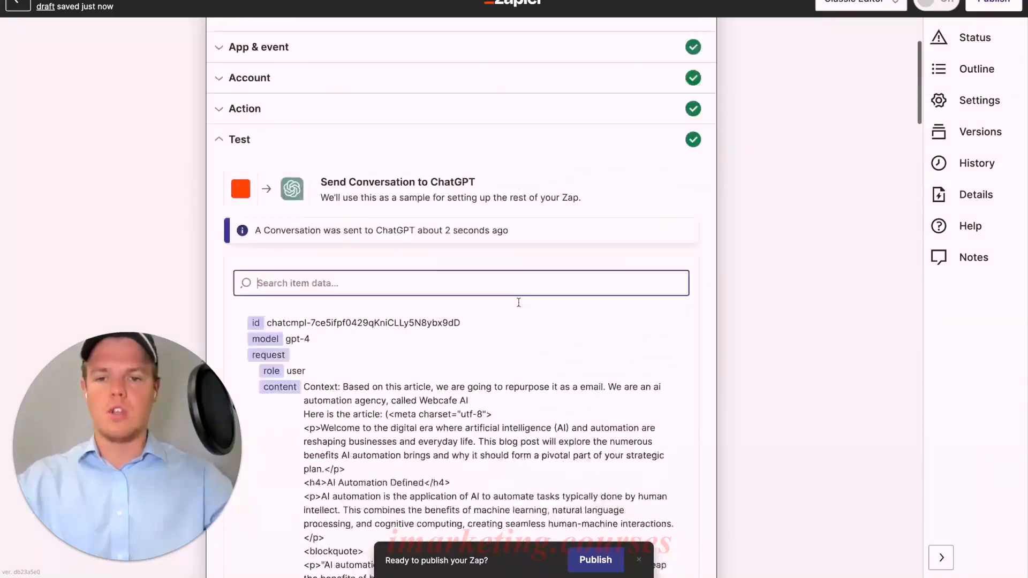
scroll(481, 279, up, 3)
click(448, 257)
scroll(439, 306, down, 6)
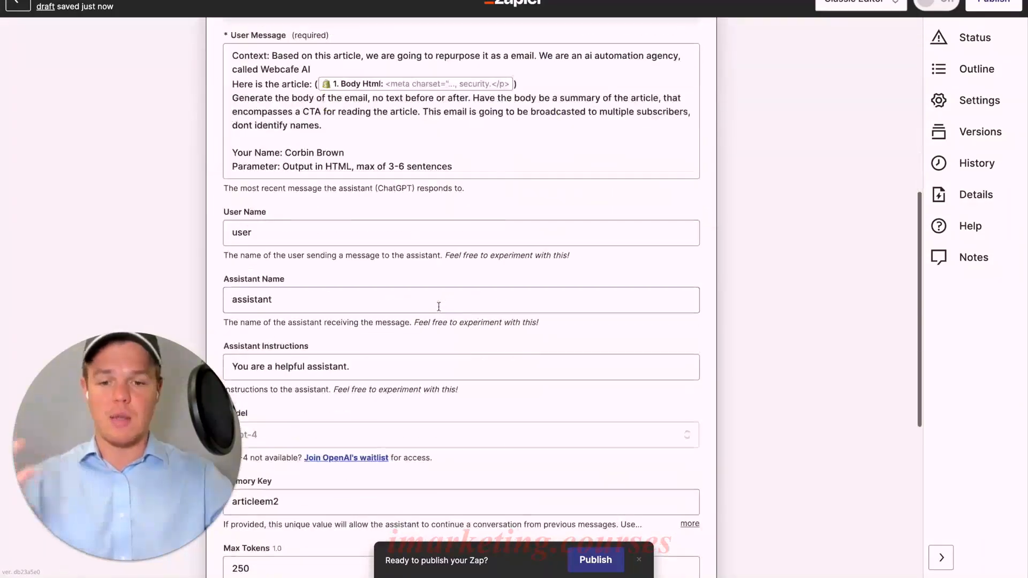
click(346, 140)
key(Return)
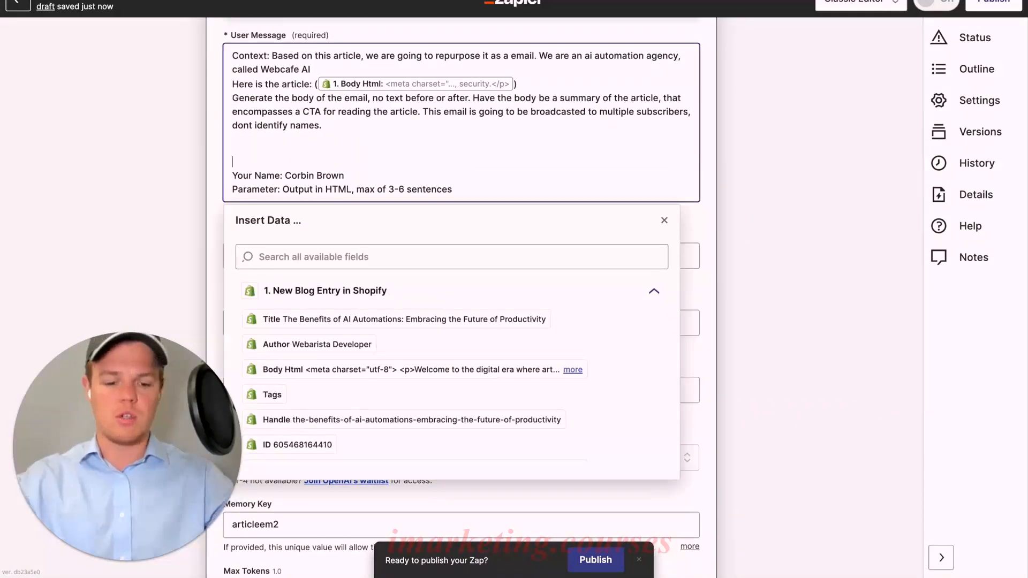
text(Lun)
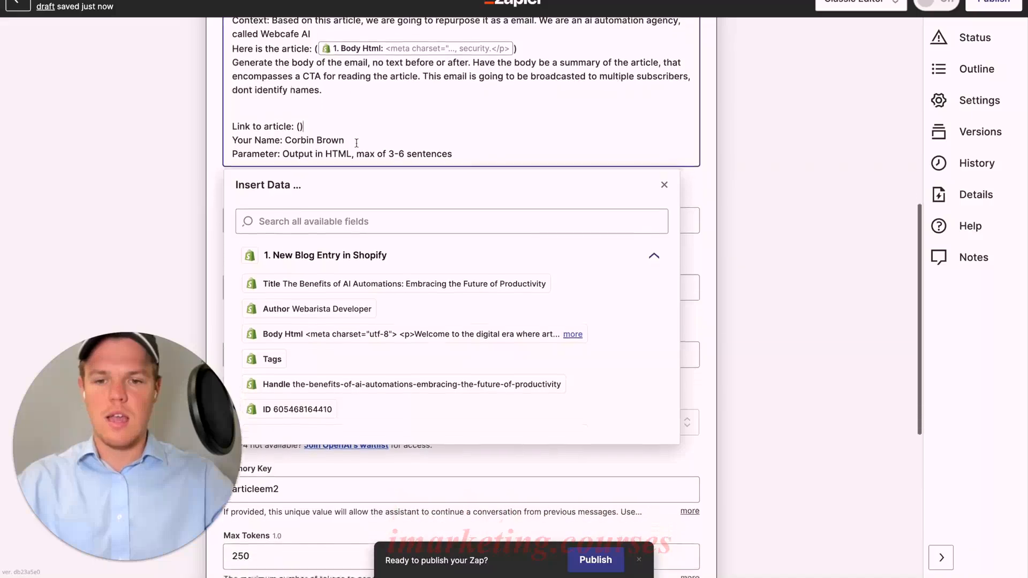
scroll(357, 142, down, 1)
scroll(398, 338, down, 2)
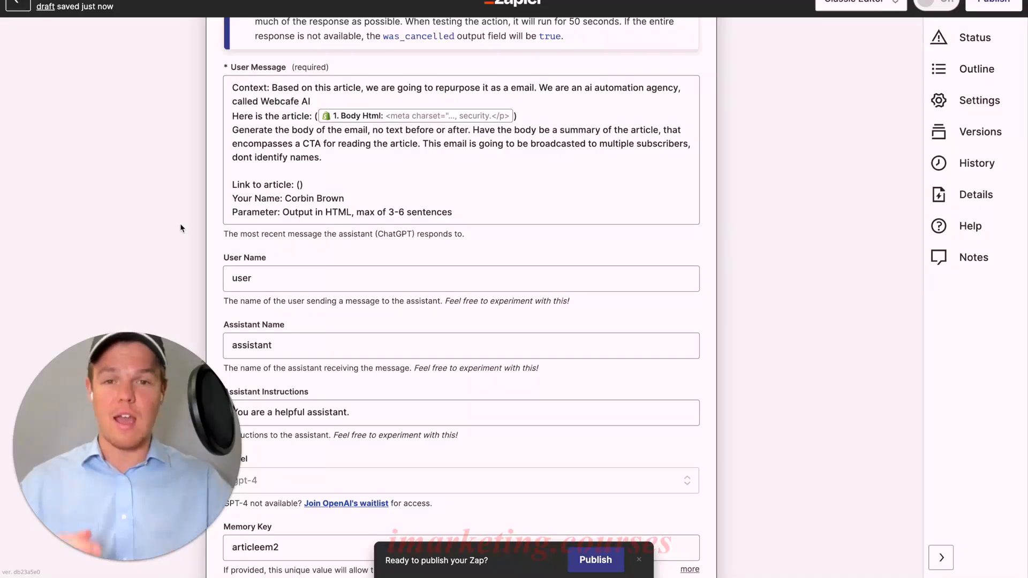
Look through the Shopify fields for an article link, then paste the article's full webcafesoftware.com/blogs/news URL inside the link line's parentheses
click(300, 184)
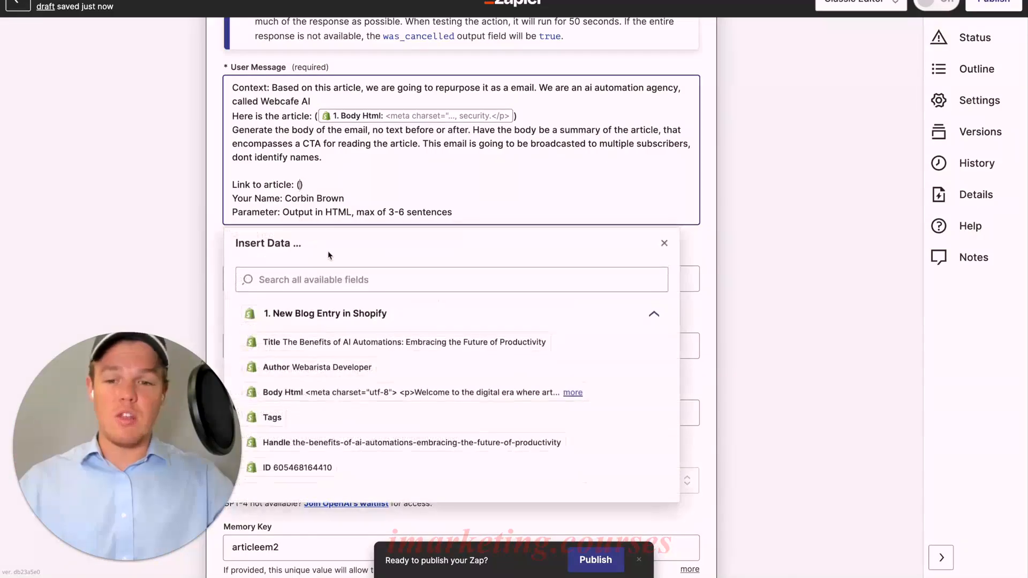
scroll(370, 342, down, 3)
scroll(370, 343, down, 5)
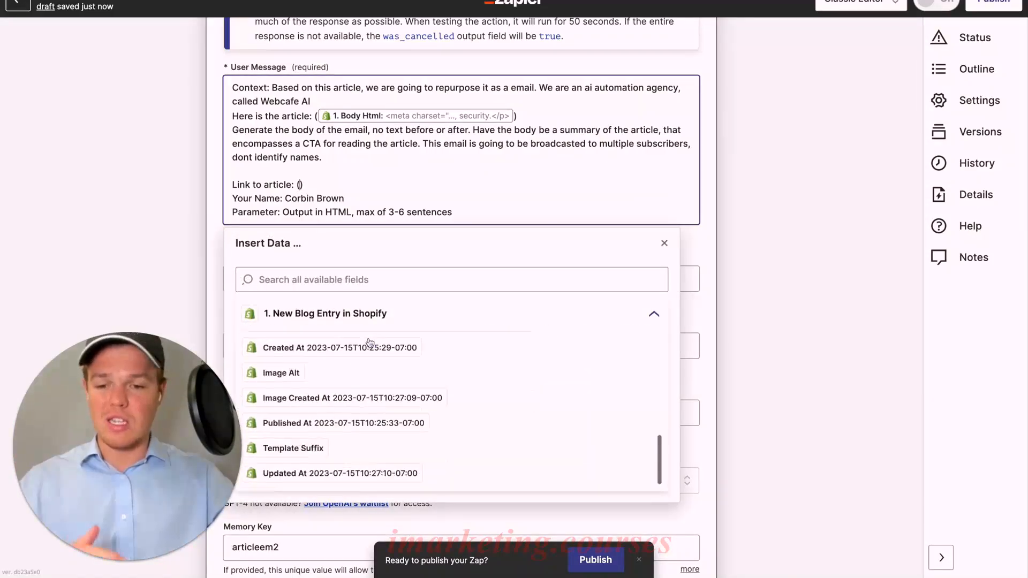
scroll(378, 367, up, 5)
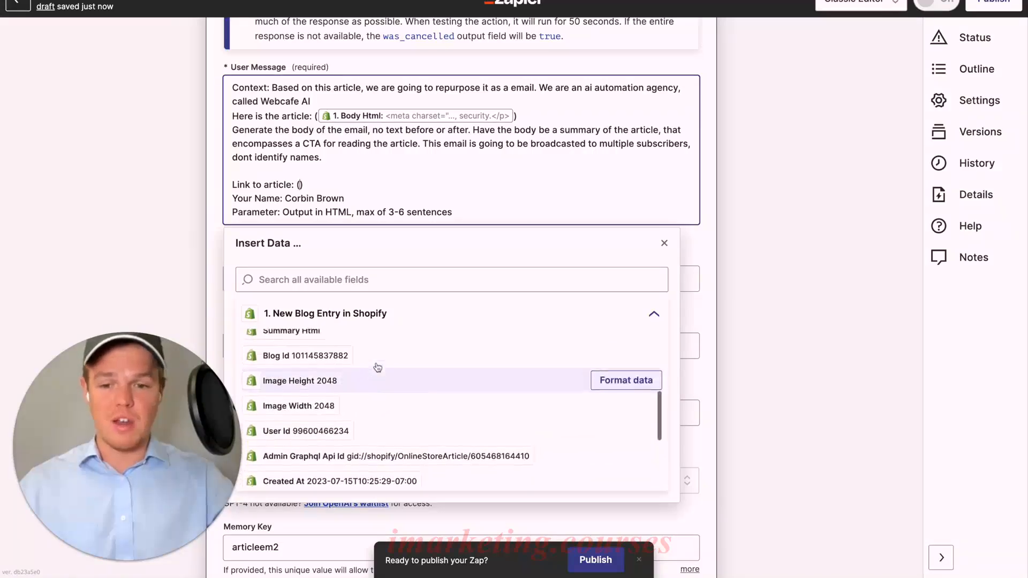
click(374, 380)
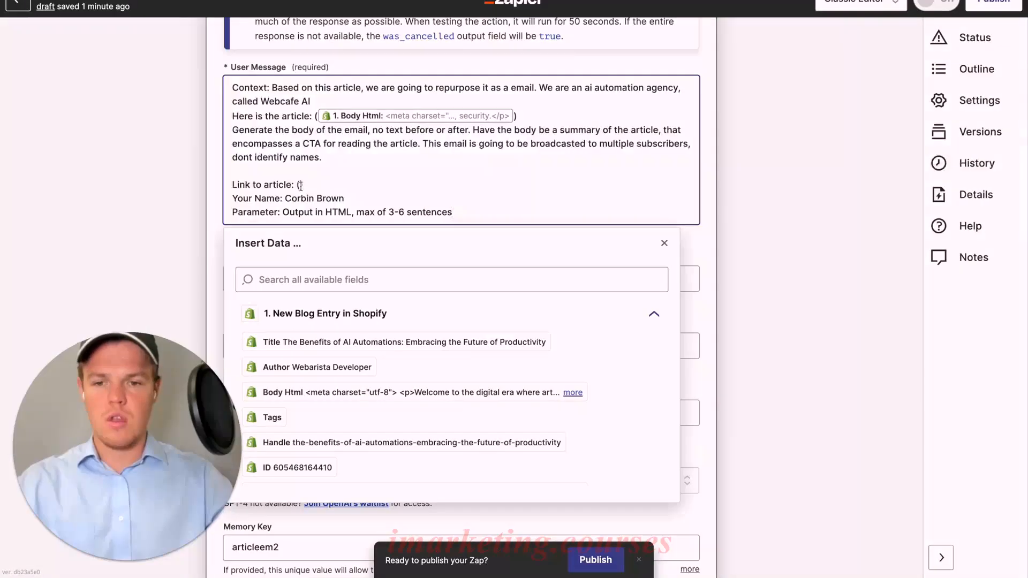
text(https://webcafesoftware.com/blogs/news/the-benefits-of-ai-automations-embracing-the-future-of-productivity)
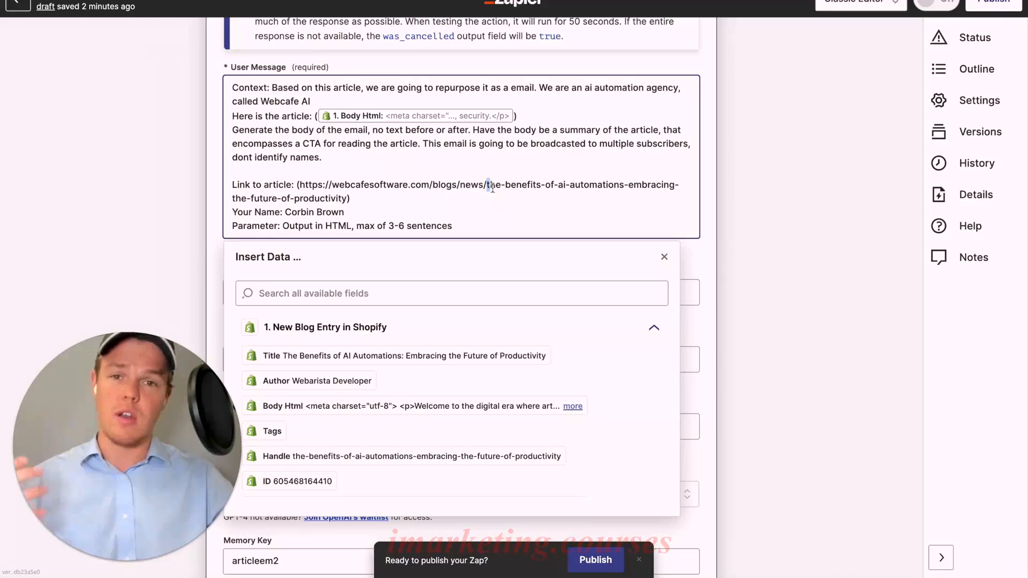
Replace the article slug after /blogs/news/ in the pasted URL with the Handle field from the Shopify blog entry
drag(492, 187, 349, 199)
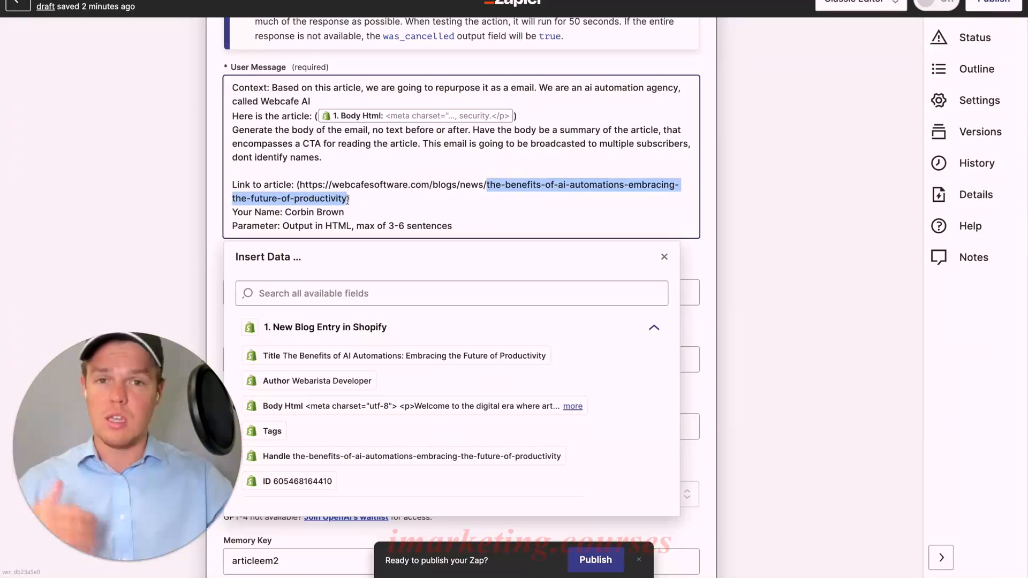
key(BackSpace)
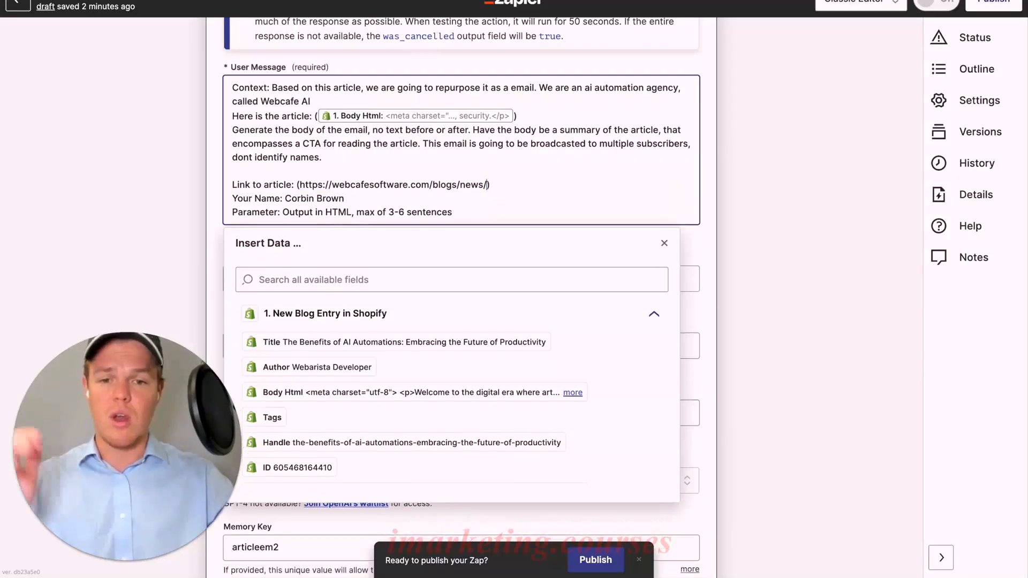
click(393, 442)
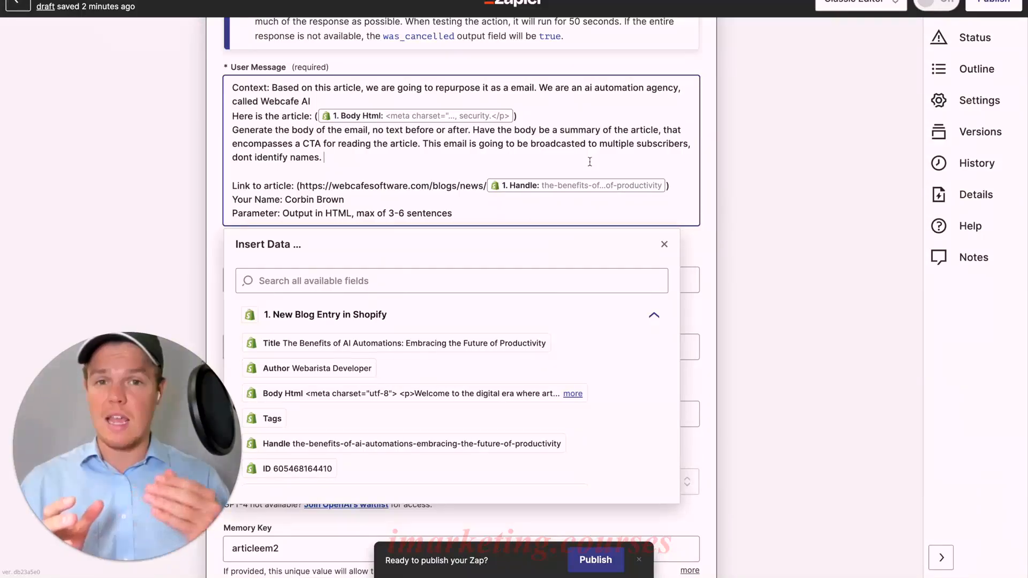
click(220, 185)
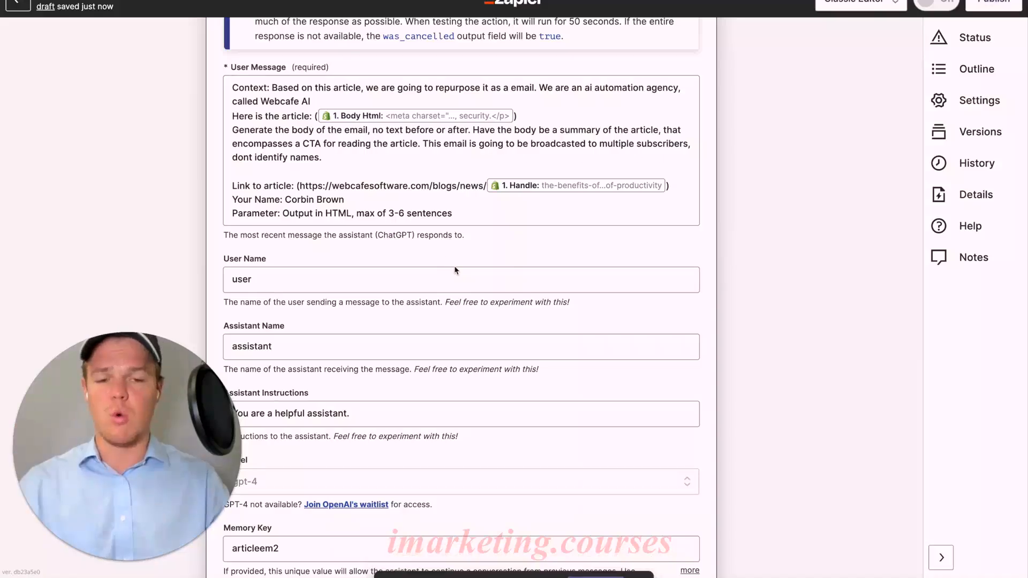
Change the ChatGPT action's memory key to articleem3
scroll(455, 268, down, 6)
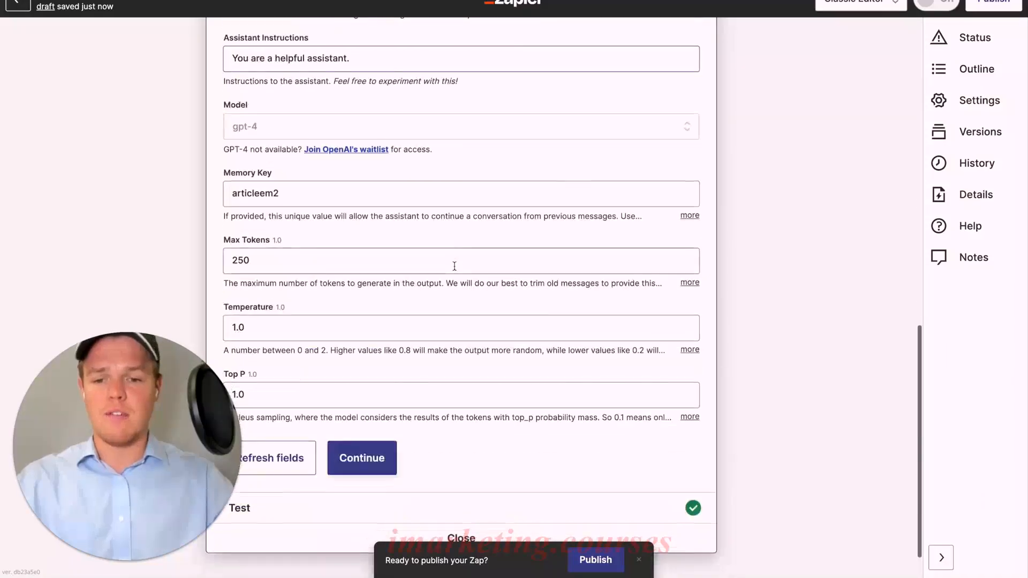
scroll(455, 266, up, 1)
click(340, 155)
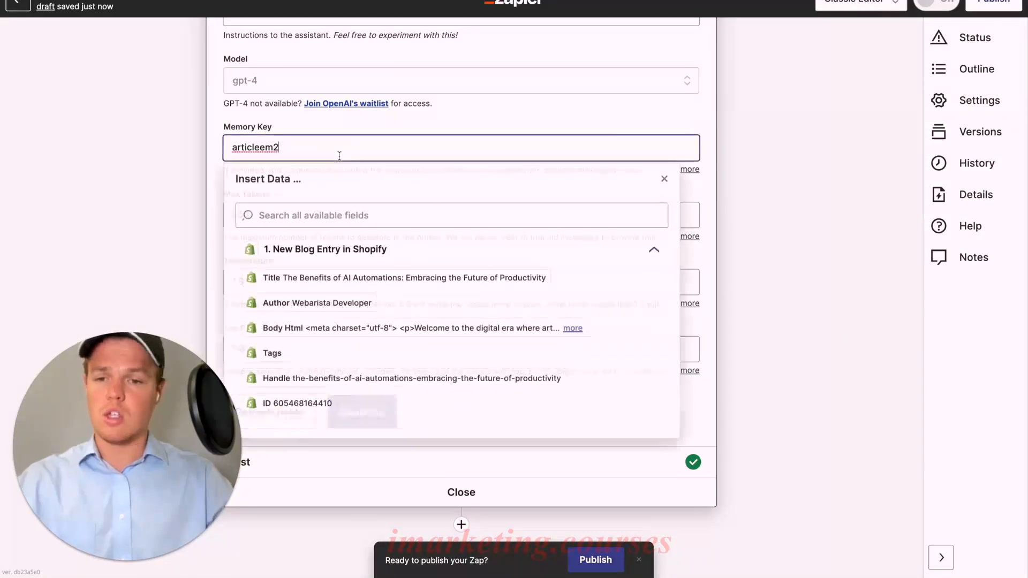
key(BackSpace)
text(3)
Continue to the test stage and retest the ChatGPT conversation with the article link included in the prompt
click(379, 436)
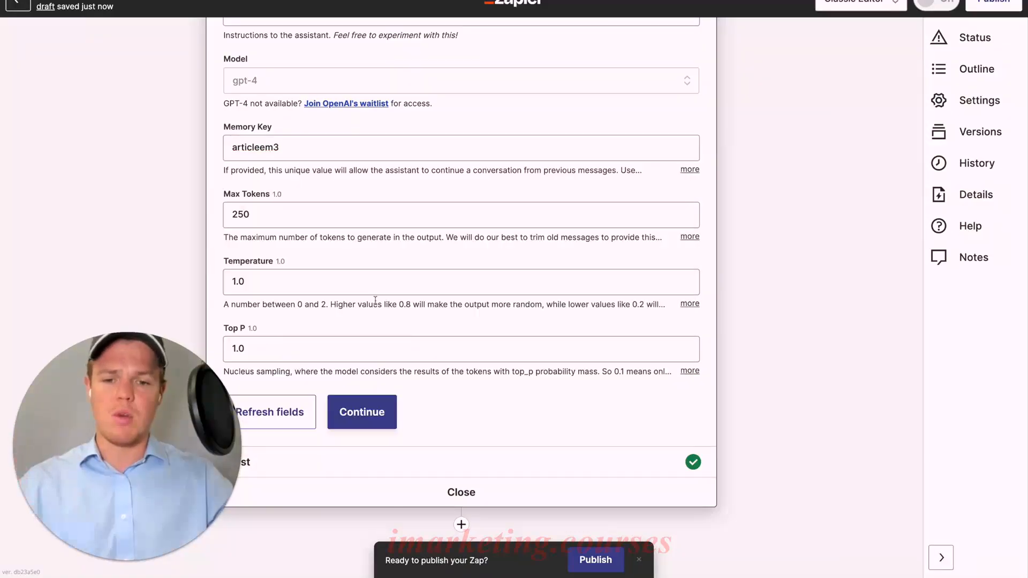
click(380, 421)
scroll(435, 364, down, 15)
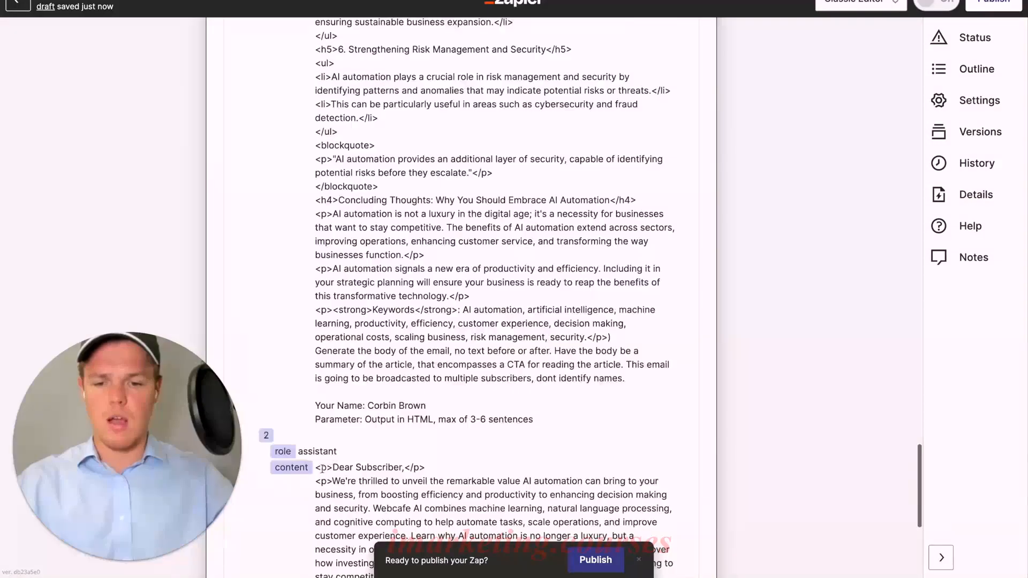
scroll(290, 476, down, 6)
click(276, 447)
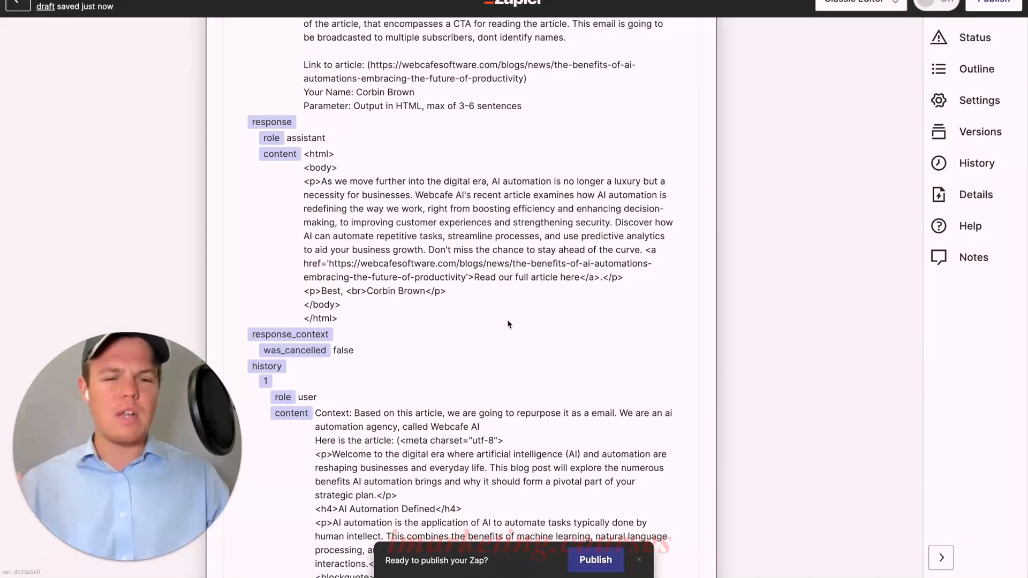
Review the generated email, then reopen the ChatGPT action setup and change the memory key to articleem344
scroll(508, 323, up, 1)
scroll(509, 323, up, 15)
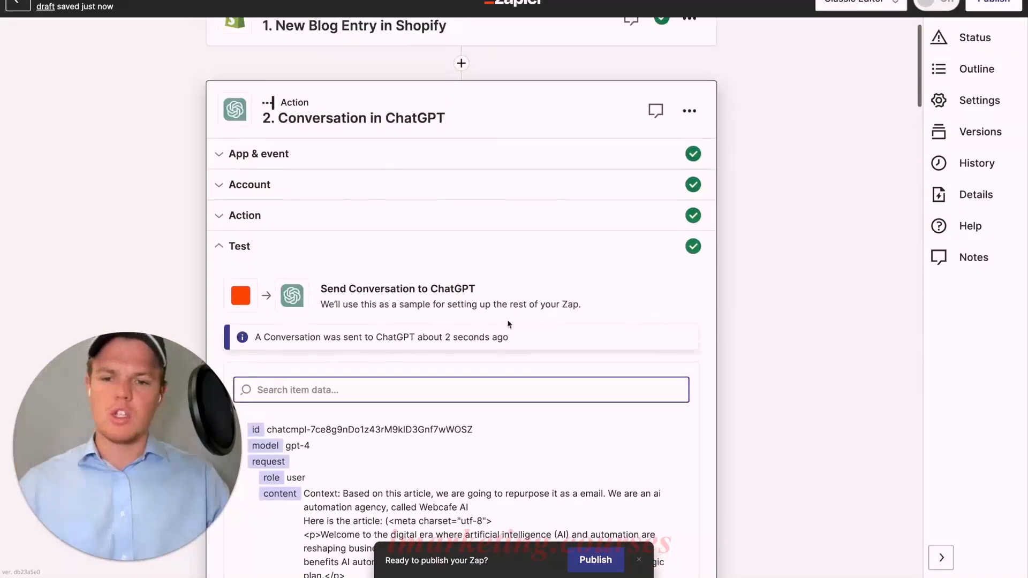
scroll(421, 335, down, 10)
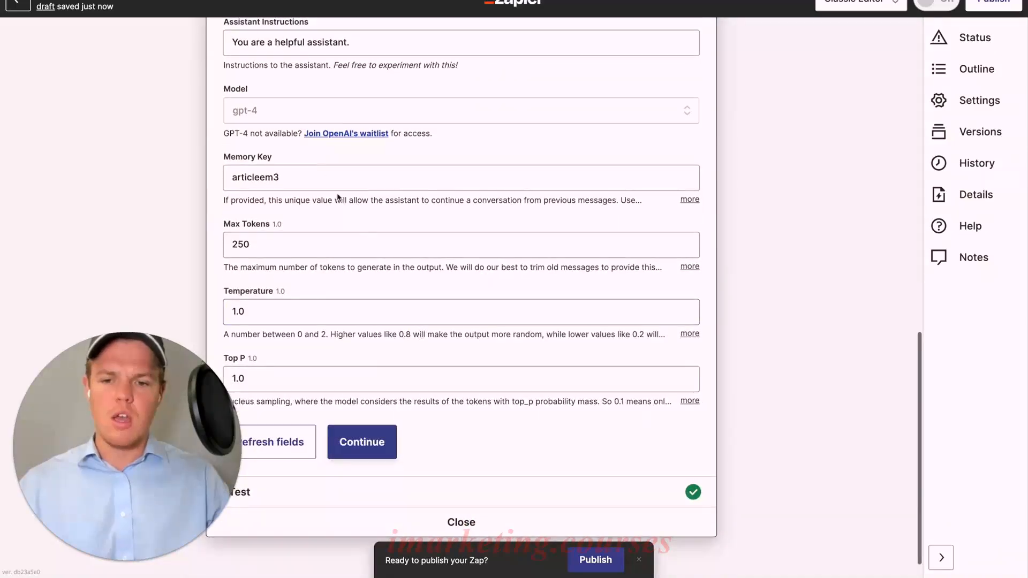
click(317, 177)
text(44)
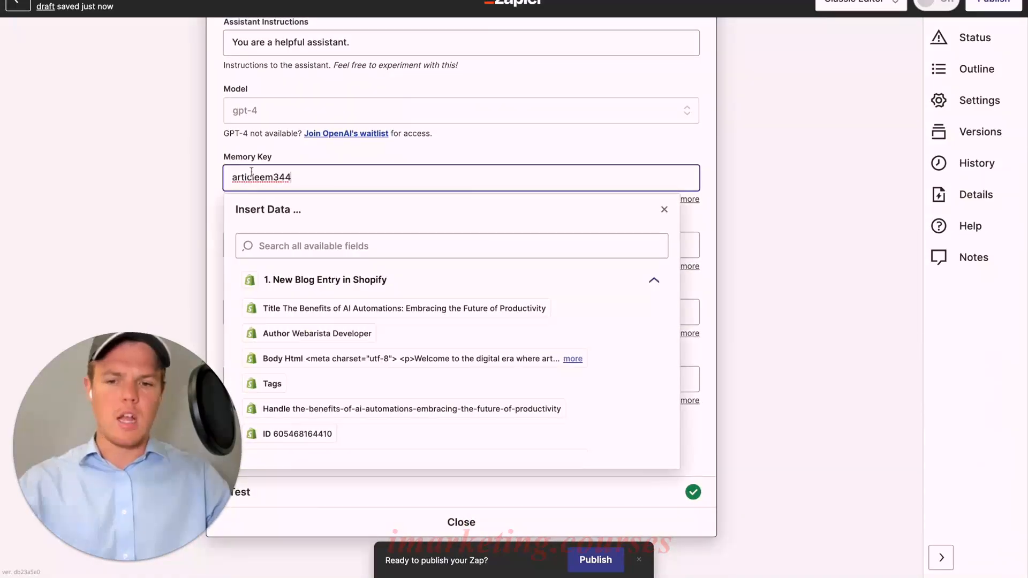
click(219, 181)
Continue and rerun the ChatGPT test, then review the regenerated HTML email and its link to the full article
scroll(387, 307, down, 1)
click(360, 401)
scroll(361, 412, down, 15)
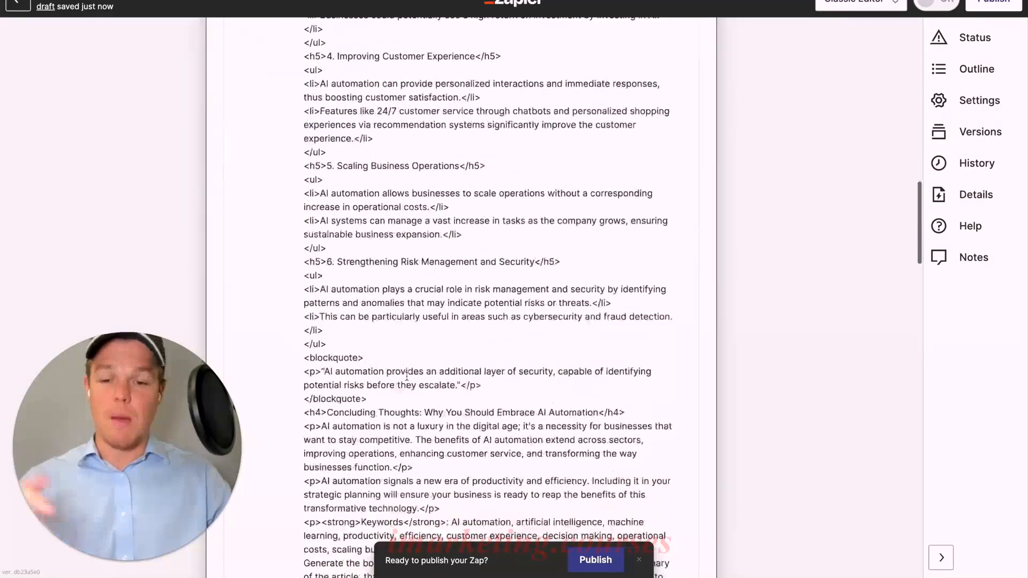
click(300, 443)
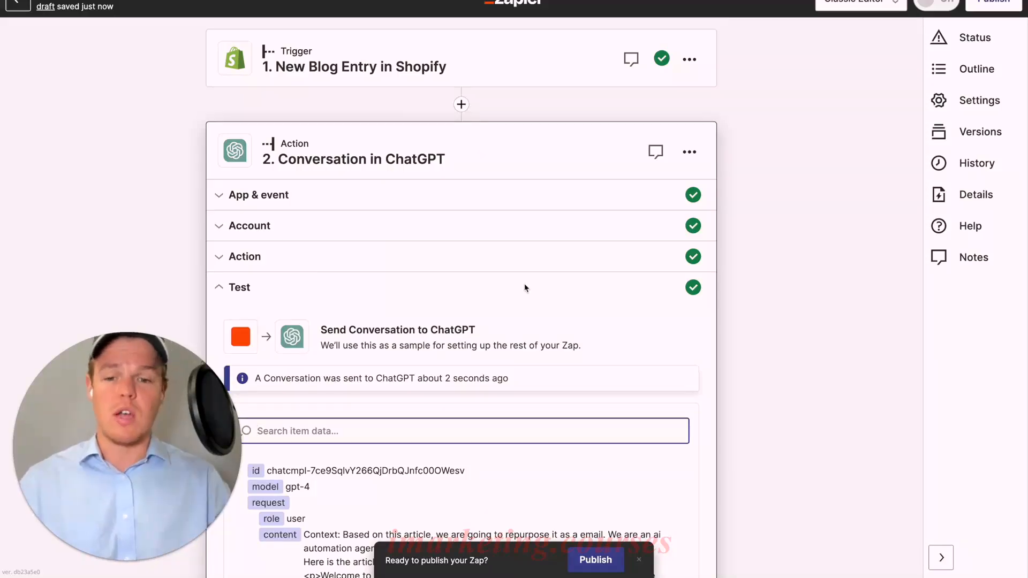
scroll(687, 319, down, 15)
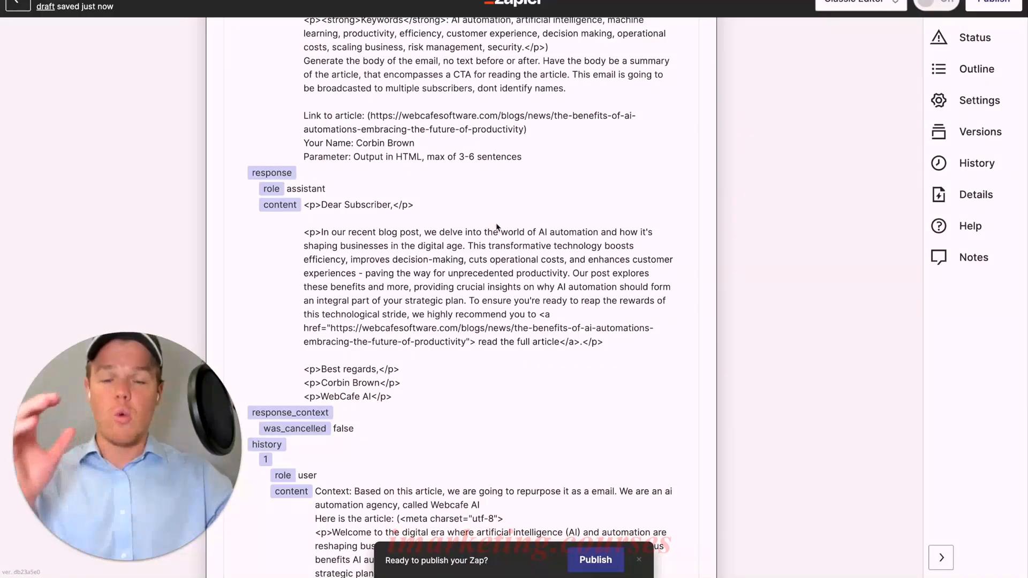
scroll(543, 247, down, 3)
scroll(543, 248, down, 15)
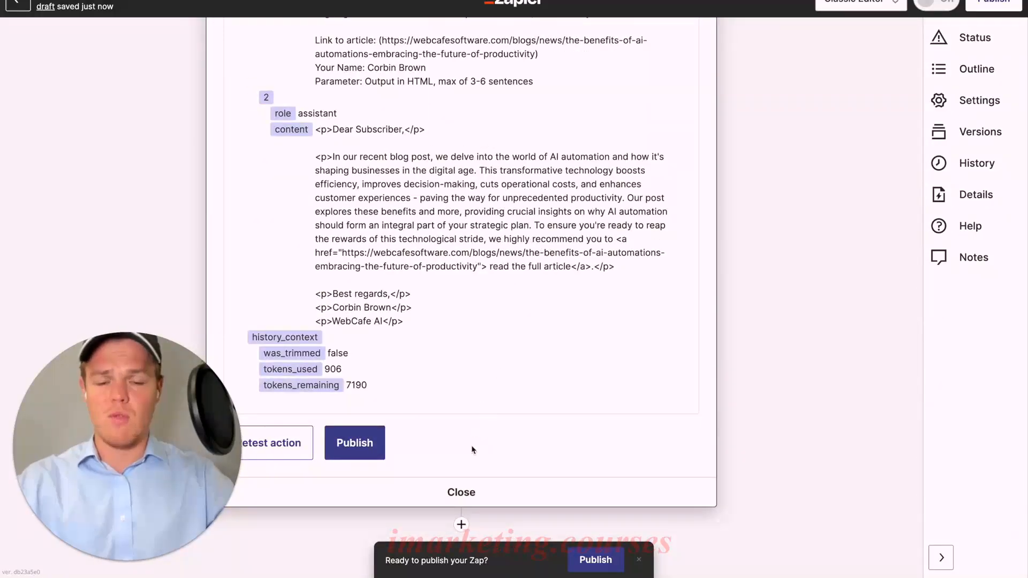
Add a third step to the Zap using ChatGPT with the Conversation event, and continue through the account to its action setup
click(462, 524)
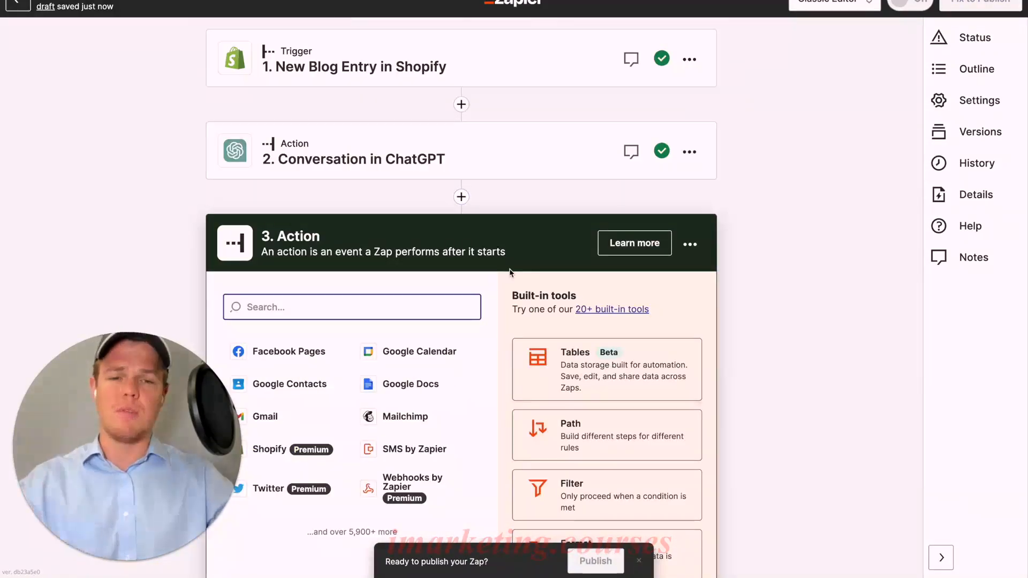
text(chatgpt)
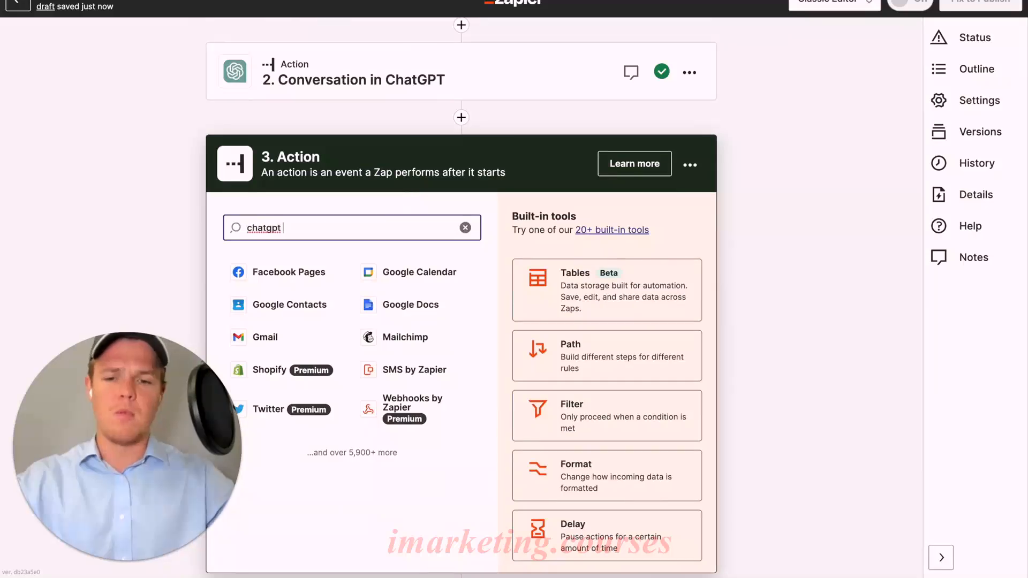
click(338, 281)
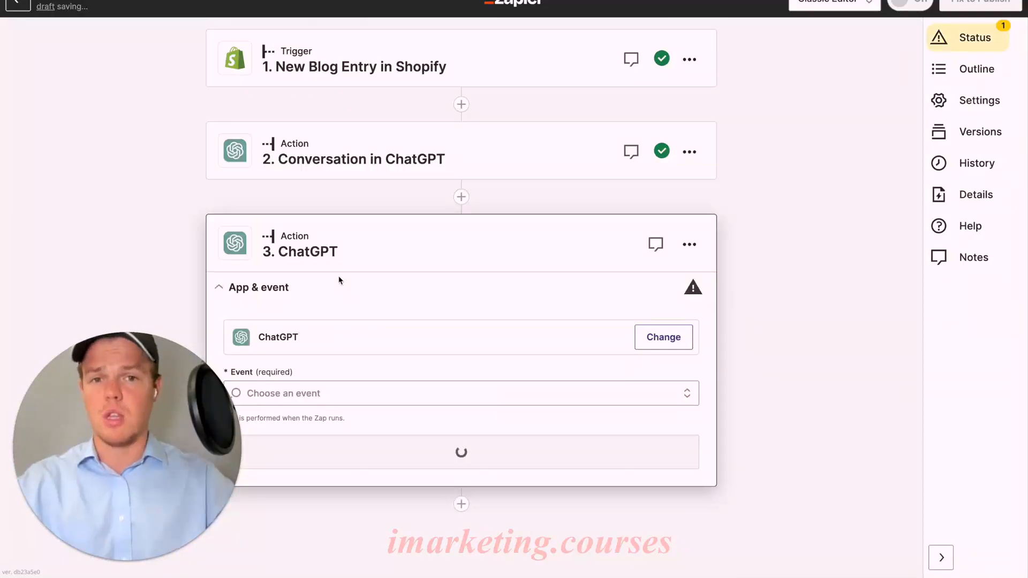
click(356, 392)
click(359, 438)
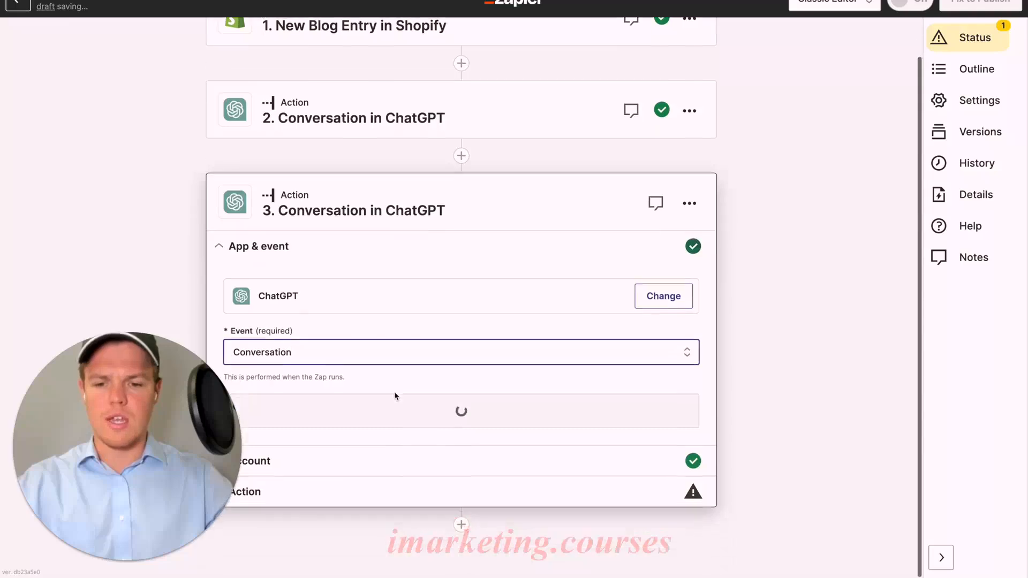
click(395, 411)
click(289, 438)
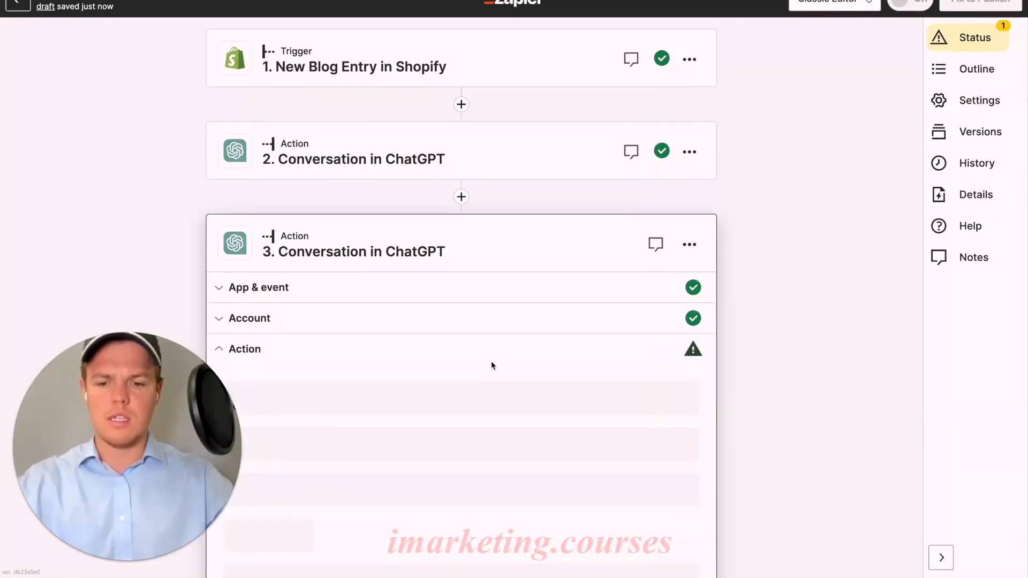
Set the model of the third step's ChatGPT conversation to gpt-4
scroll(491, 349, down, 10)
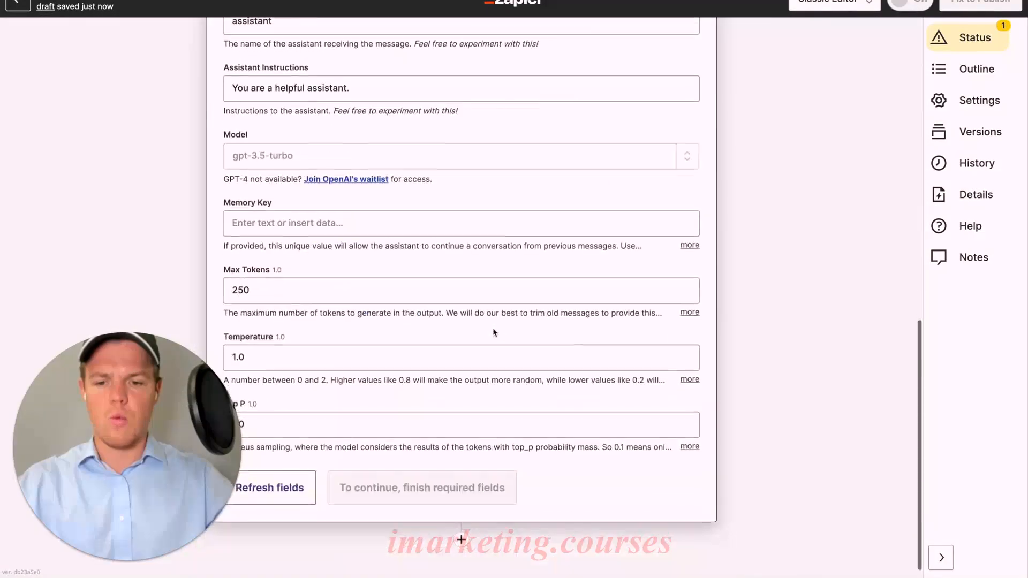
scroll(494, 333, down, 1)
click(262, 144)
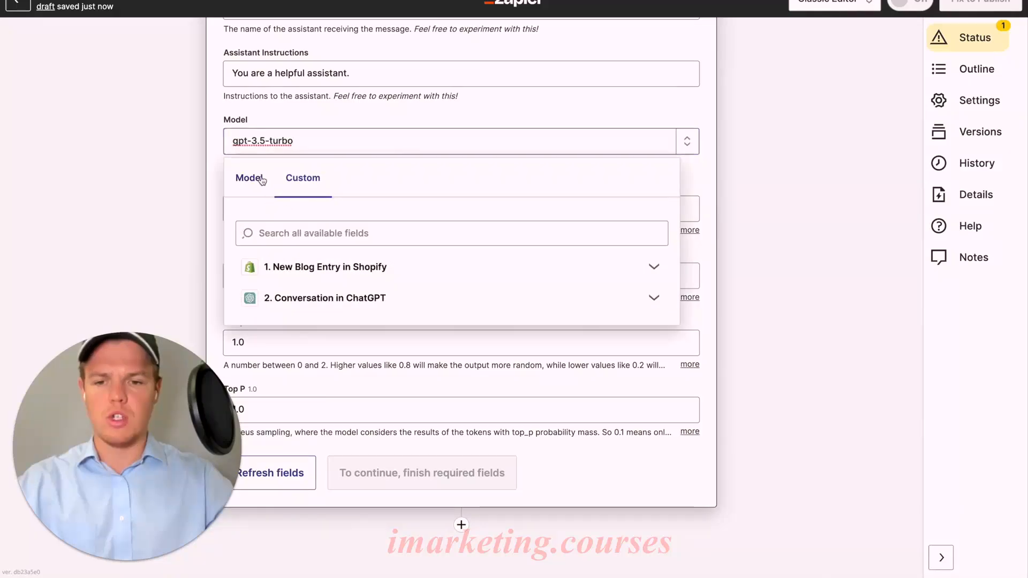
click(261, 179)
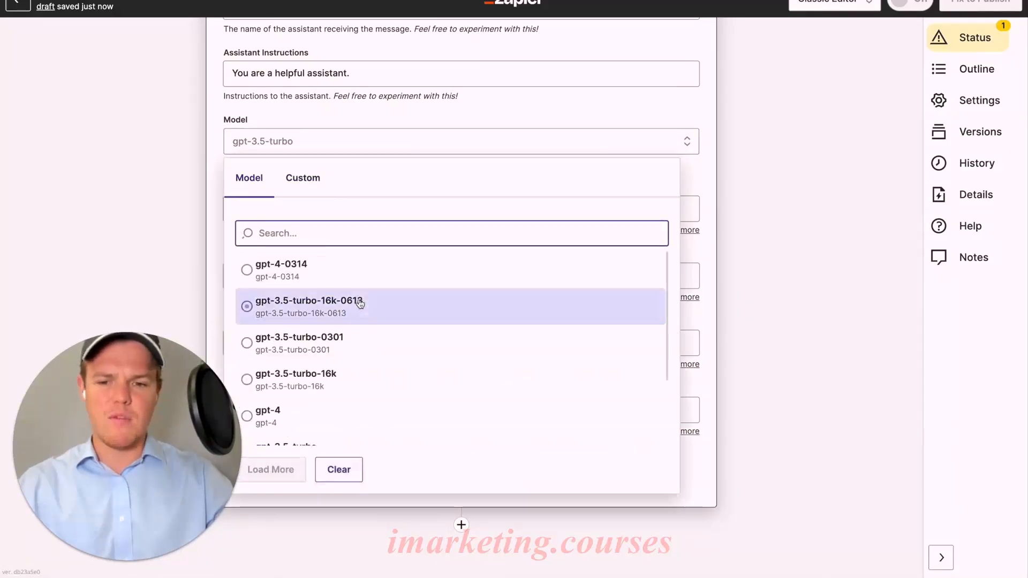
scroll(360, 304, down, 1)
click(323, 380)
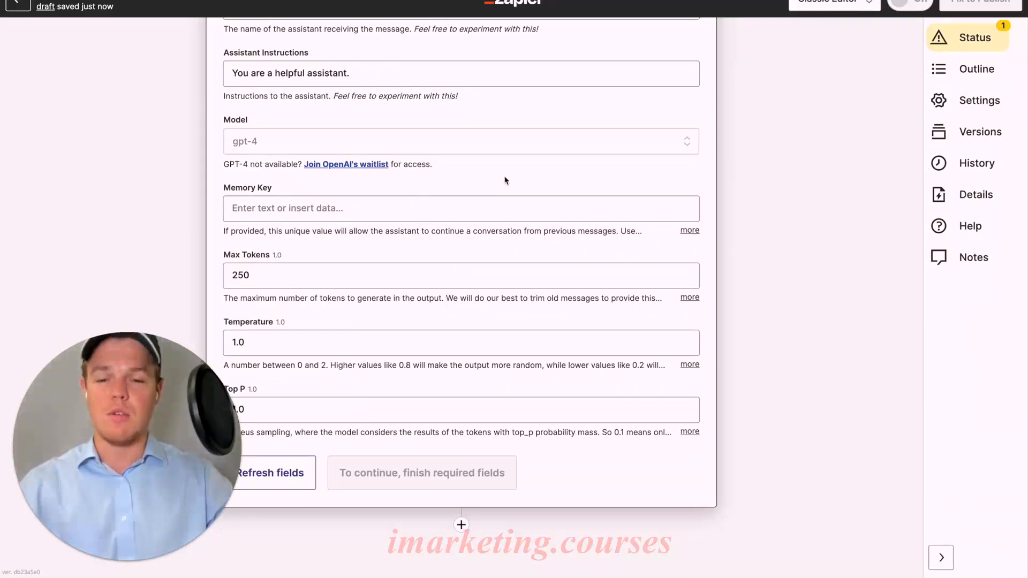
Set the memory key of the third step's ChatGPT conversation to emsubjectarticle
click(476, 211)
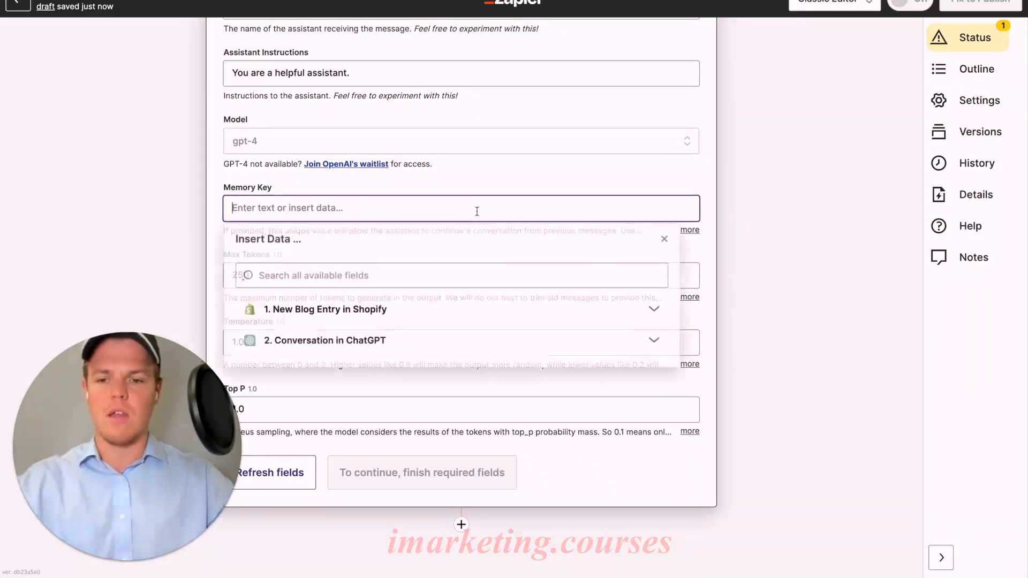
text(emsubje)
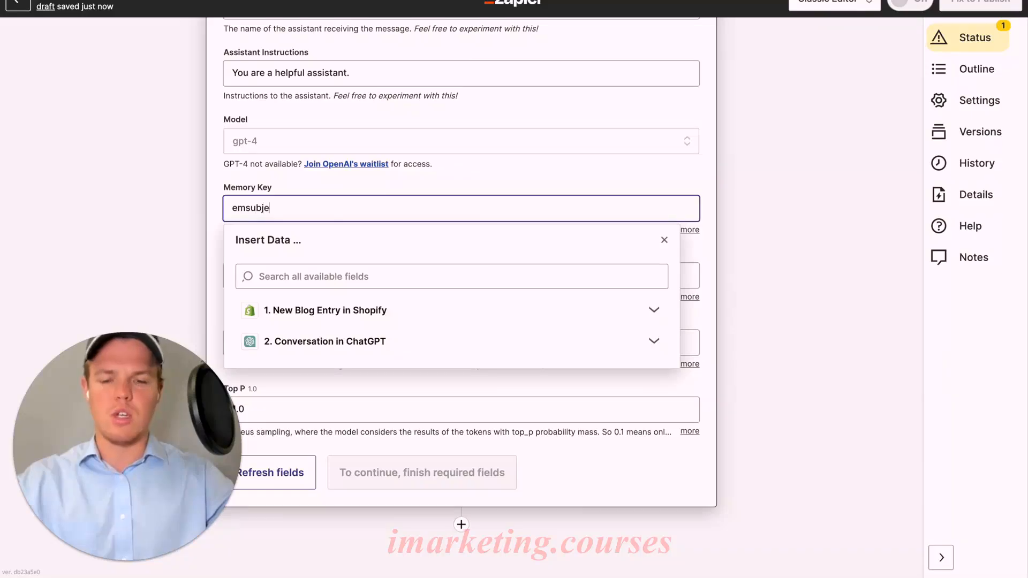
text(ctarticle)
click(629, 178)
Start the user message with "Context: We are repurposing articles to be sent as emails. We will provide the body of the email."
scroll(599, 219, up, 6)
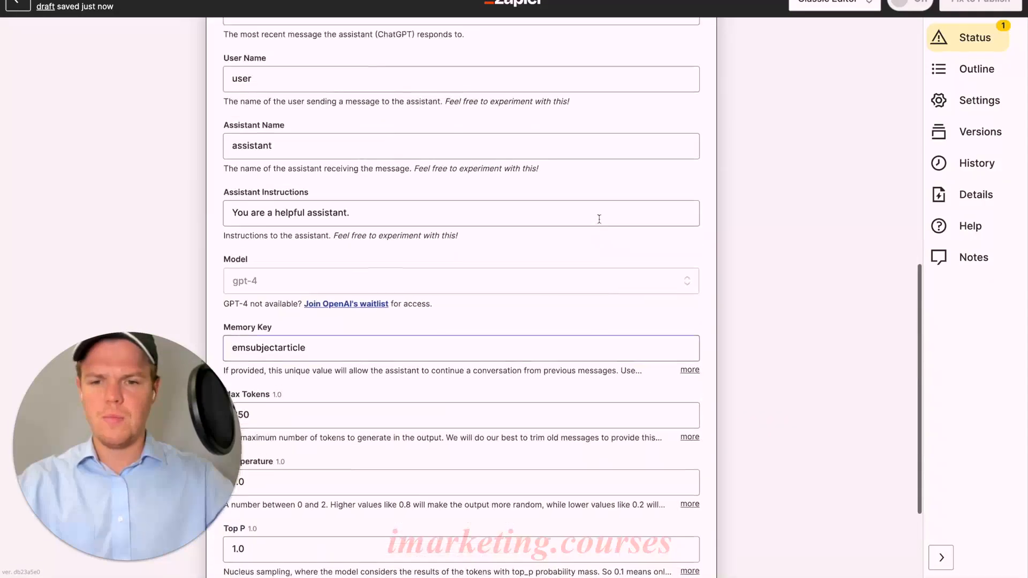
click(462, 202)
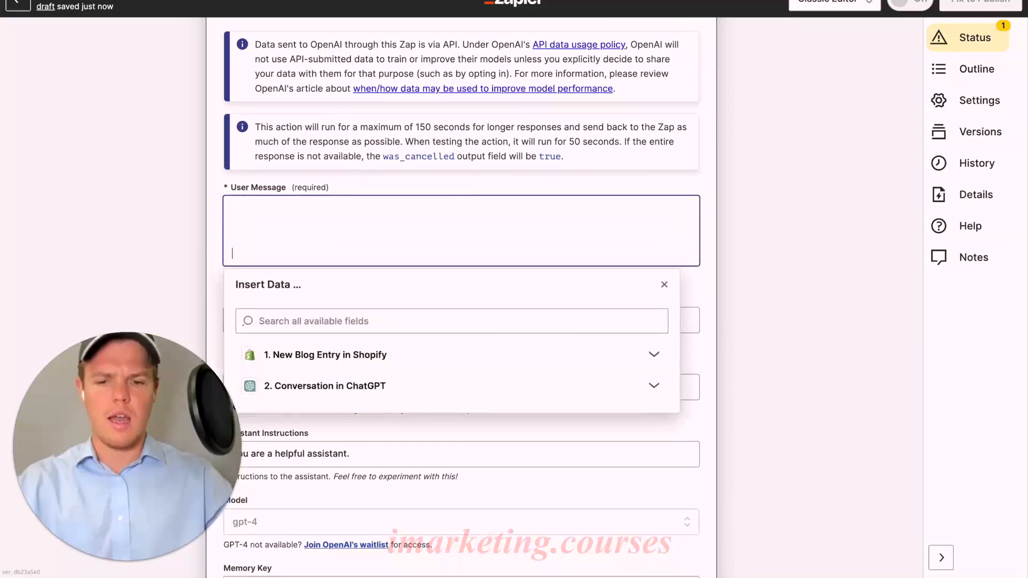
text(COntextP)
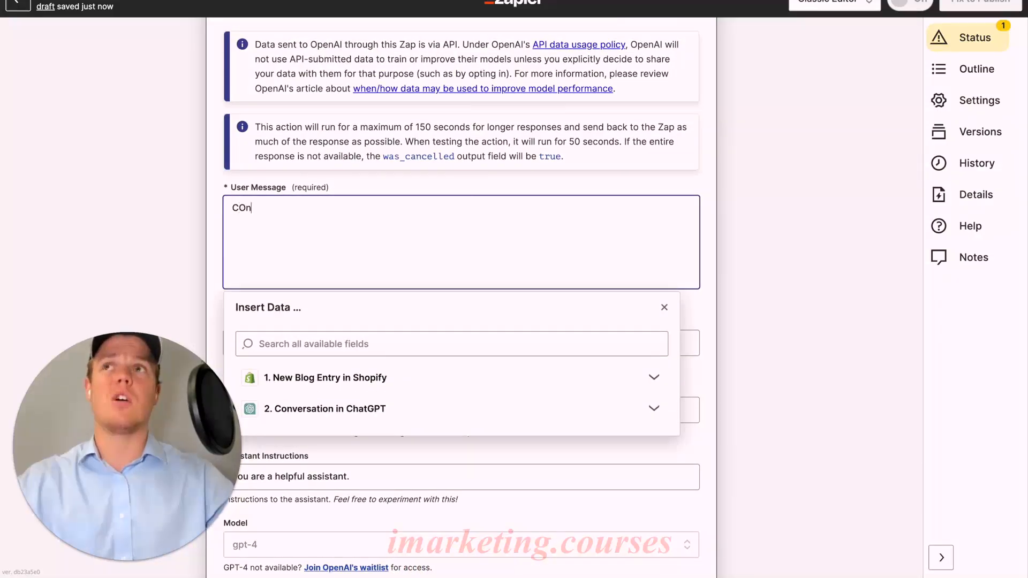
key(BackSpace)
key(BackSpace)
key(BackSpace)
key(BackSpace)
text(:)
key(BackSpace)
text(ontec)
key(BackSpace)
key(BackSpace)
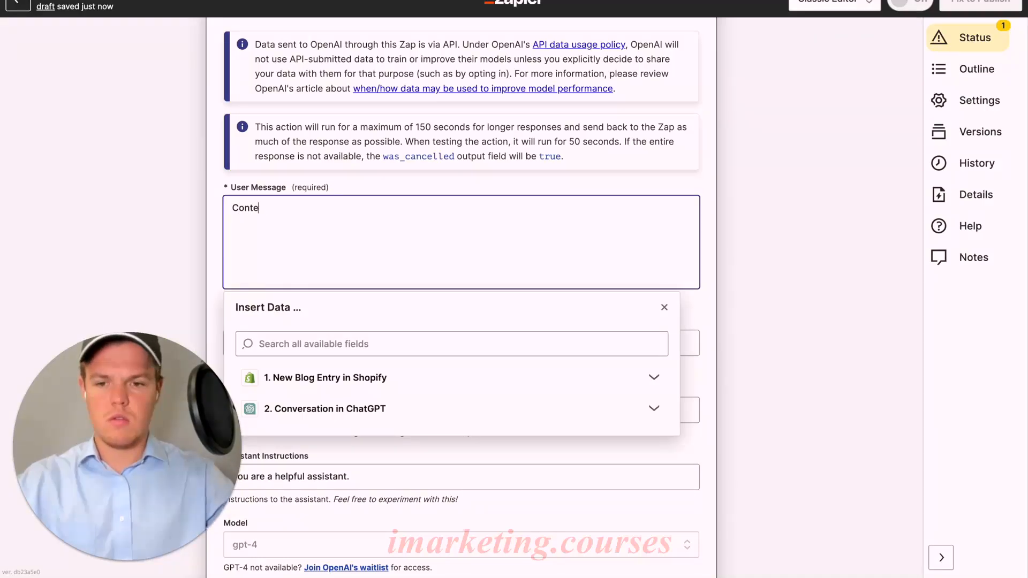
text(xt: We are repurposing articles to be sent as emails. We will provide the)
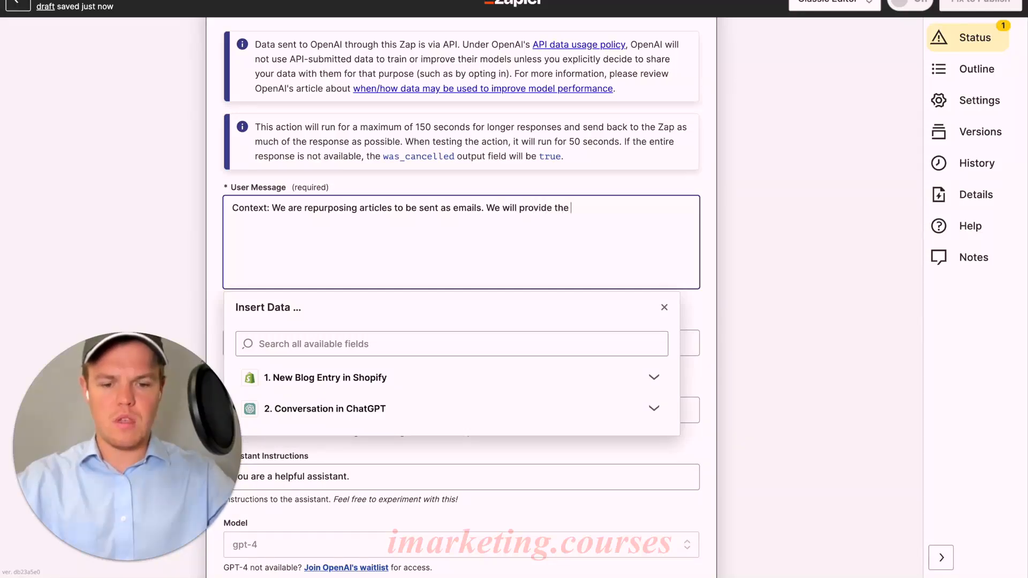
text(ody of the email.)
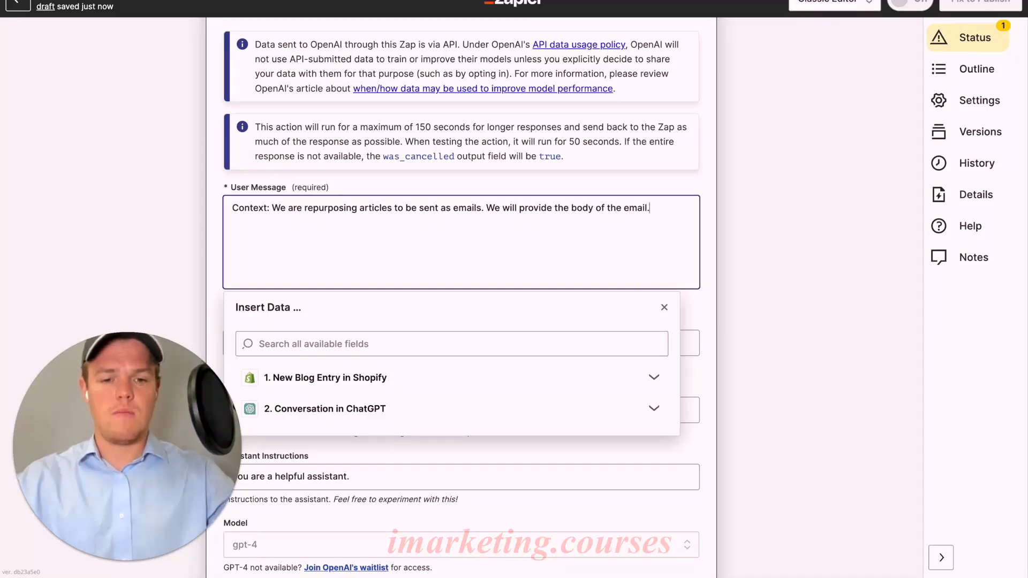
Add a "Body of Email: ()" line to the user message, with step 2's Assistant Response Message inserted inside the parentheses
key(Return)
key(Return)
text(Body)
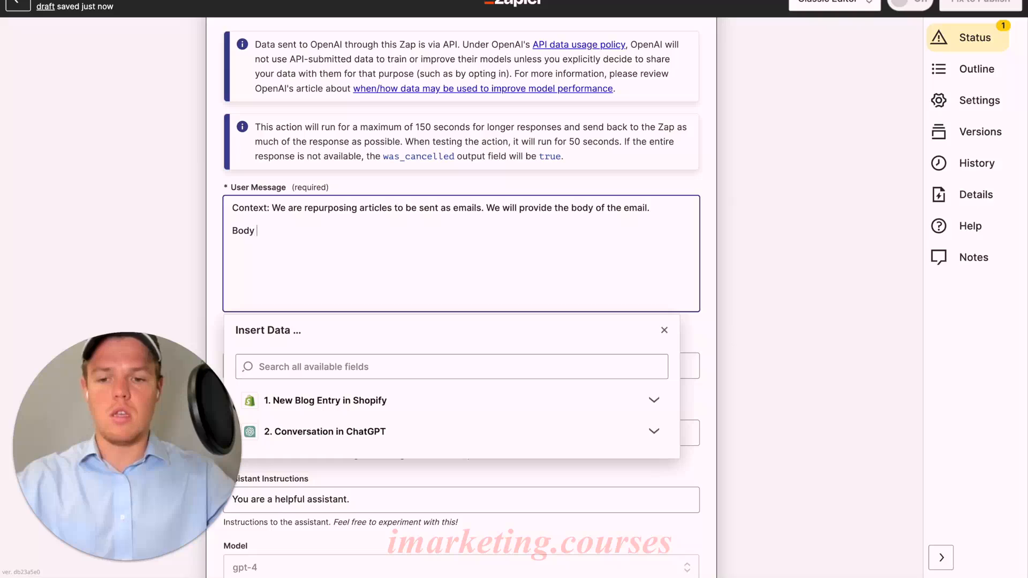
text( of Email: ())
scroll(496, 260, down, 2)
click(466, 340)
scroll(473, 378, down, 3)
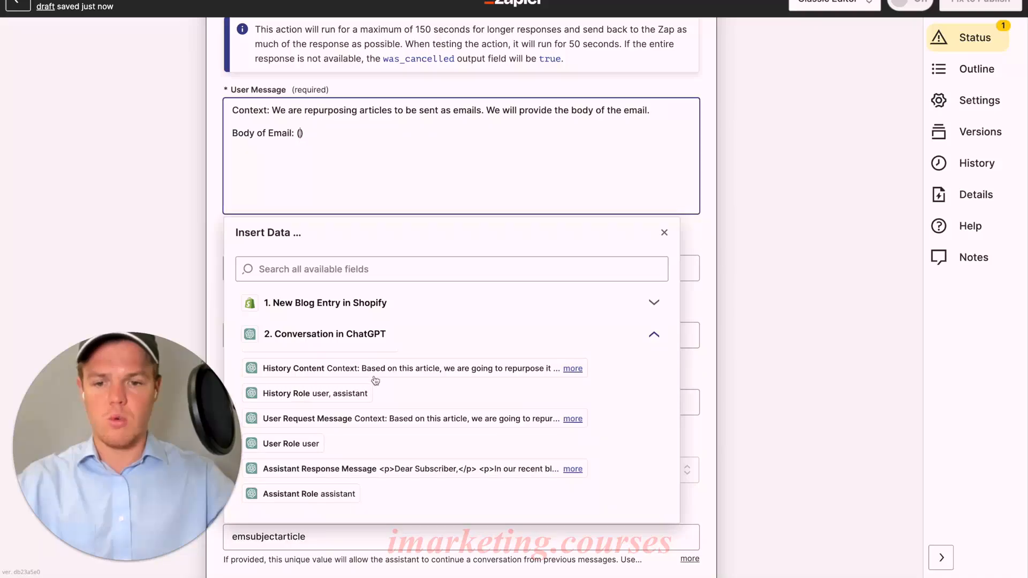
click(374, 469)
Add the instruction "Based off this body, generate a subject line." below the email body in the user message
click(441, 176)
text(Based off this body, generat)
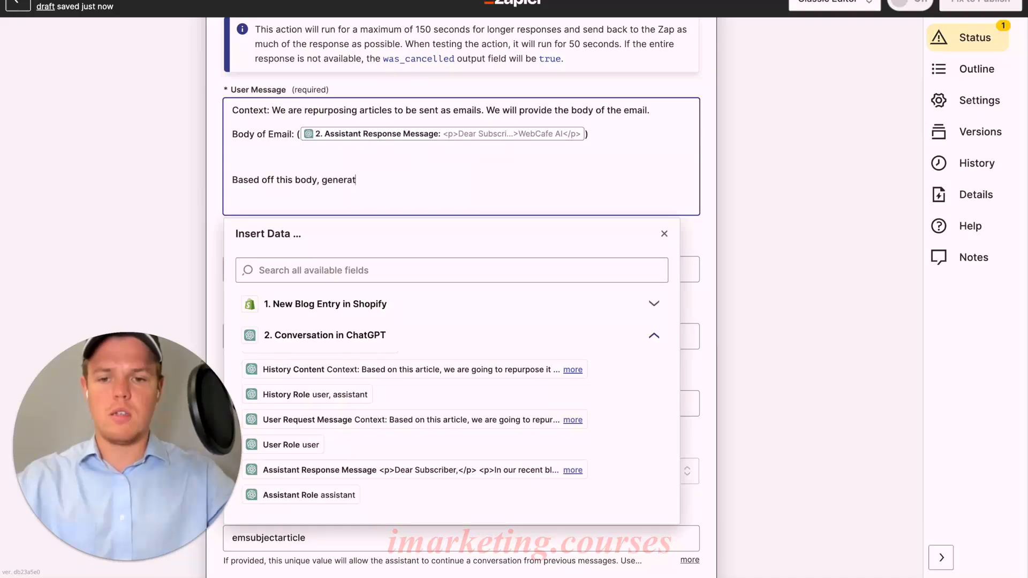
text(e a subject line.)
key(Return)
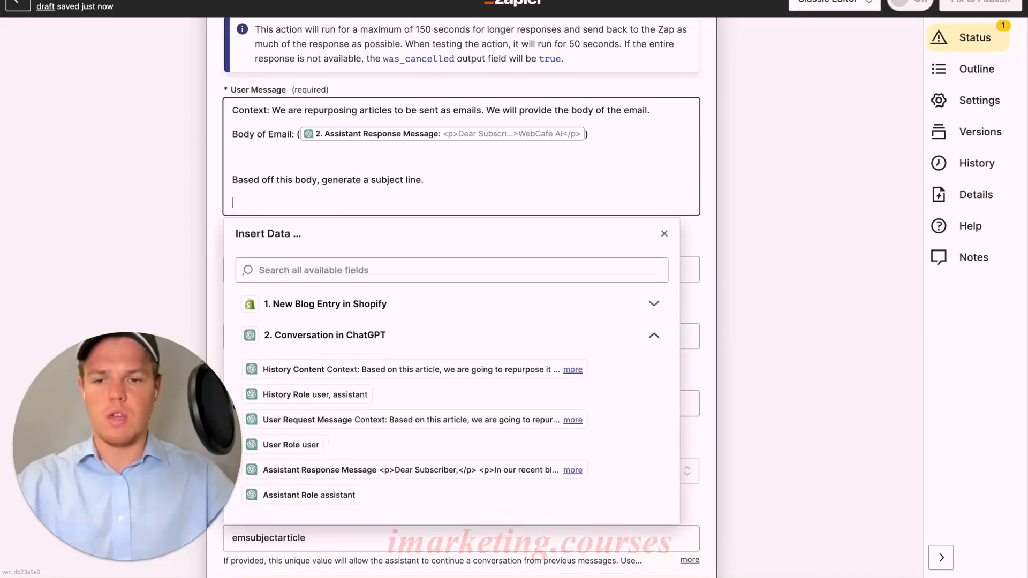
Finish the user message with "Parameter: Make sure to include these keywords: "Webcafe AI" "ChatGPT""
text(Parameter: M)
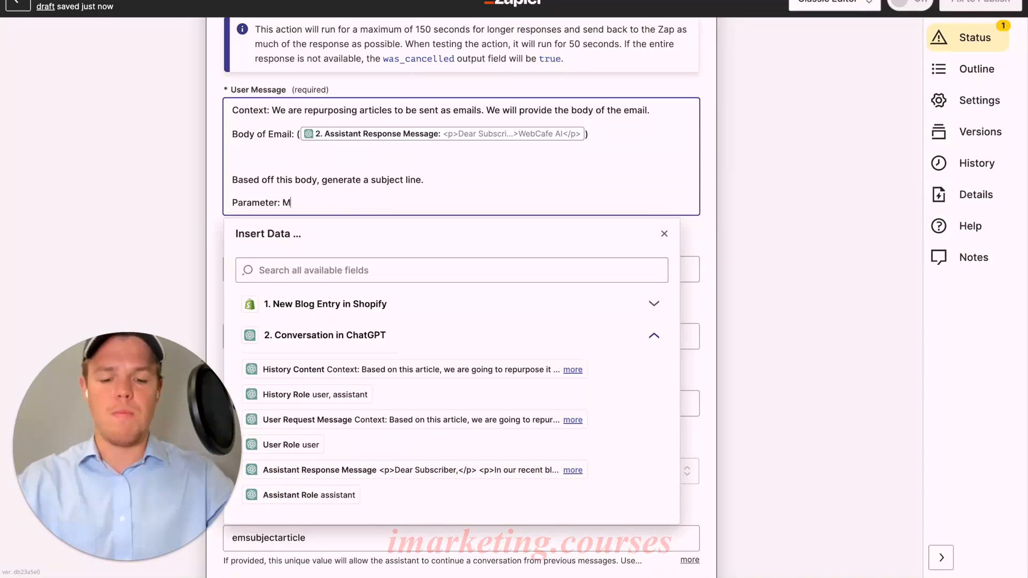
text(ude these keywords: ")
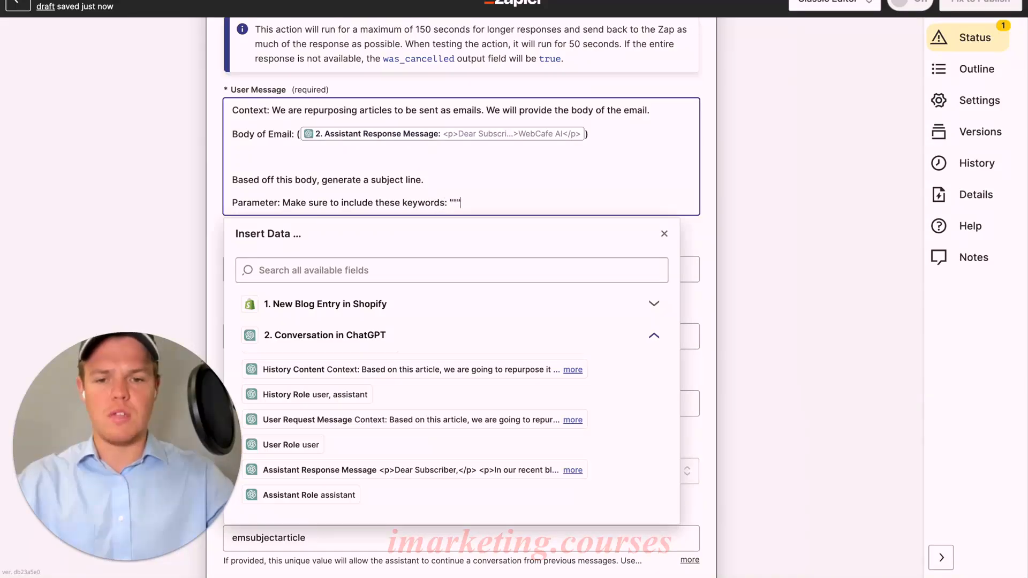
text(Webcafe AI)
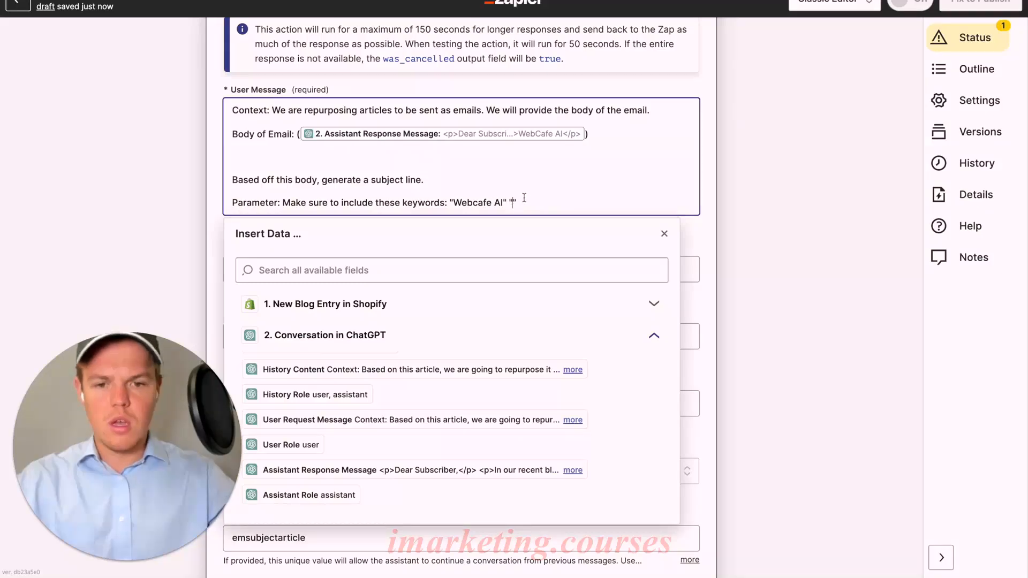
text(ChatGPT)
click(664, 233)
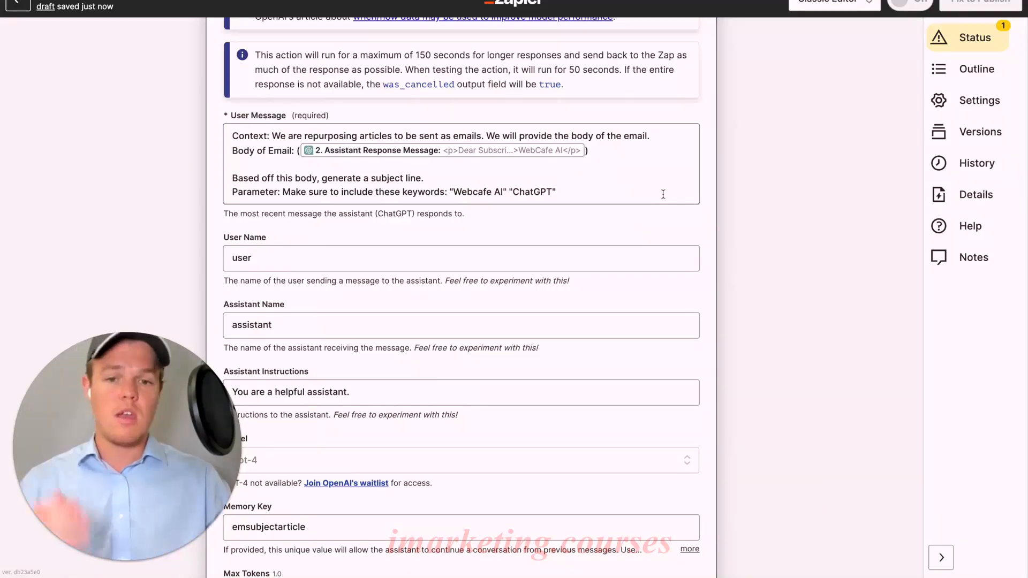
Continue to the third step's test, run it, and review the subject line in the ChatGPT response
scroll(663, 194, down, 4)
click(378, 438)
scroll(378, 438, down, 6)
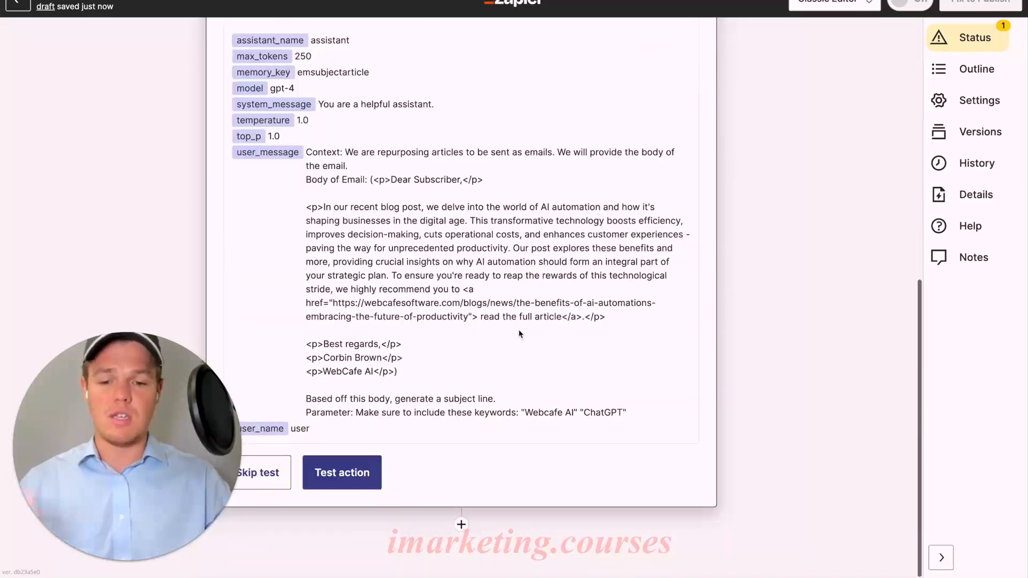
click(329, 478)
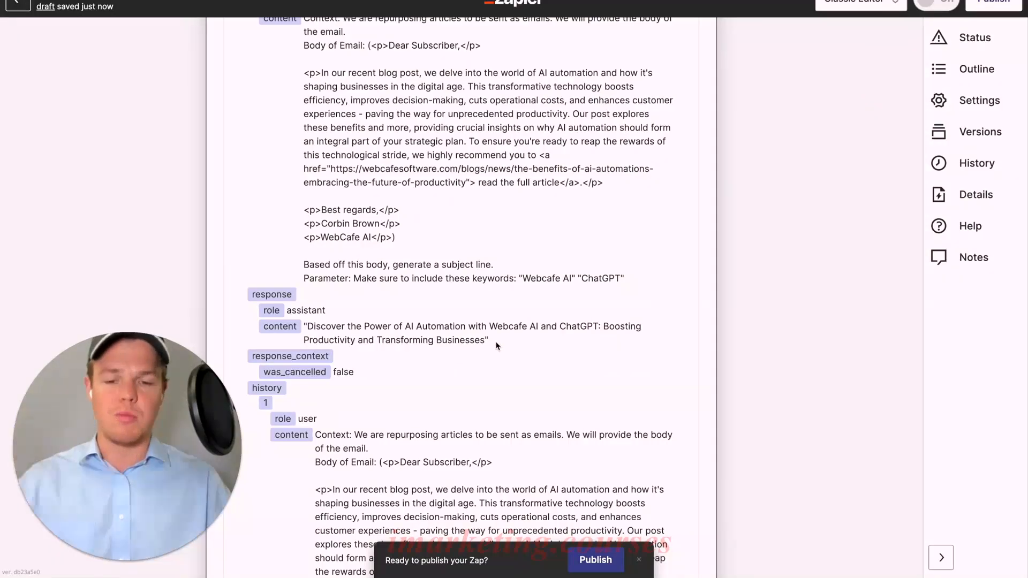
scroll(497, 346, down, 5)
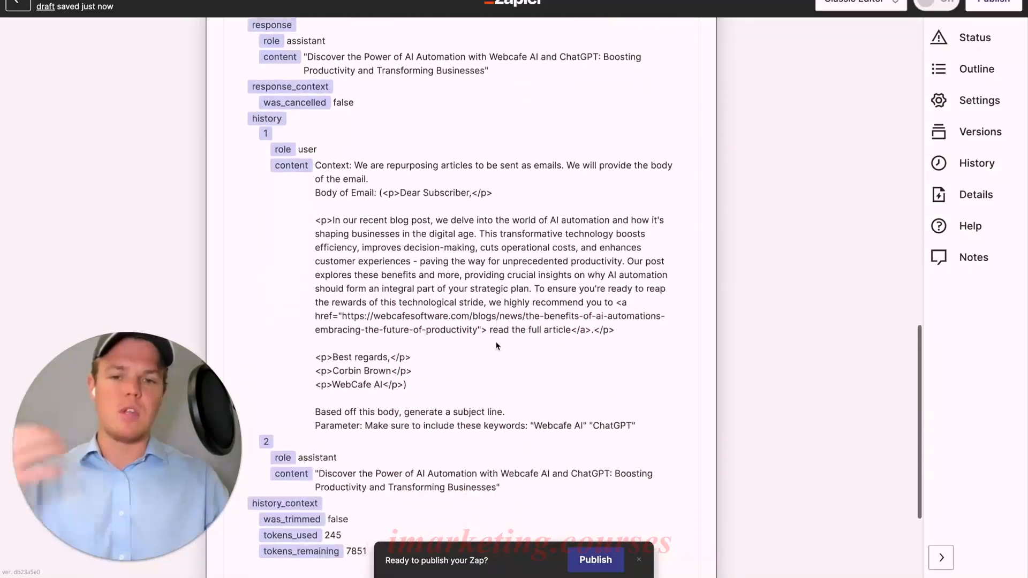
scroll(497, 345, down, 1)
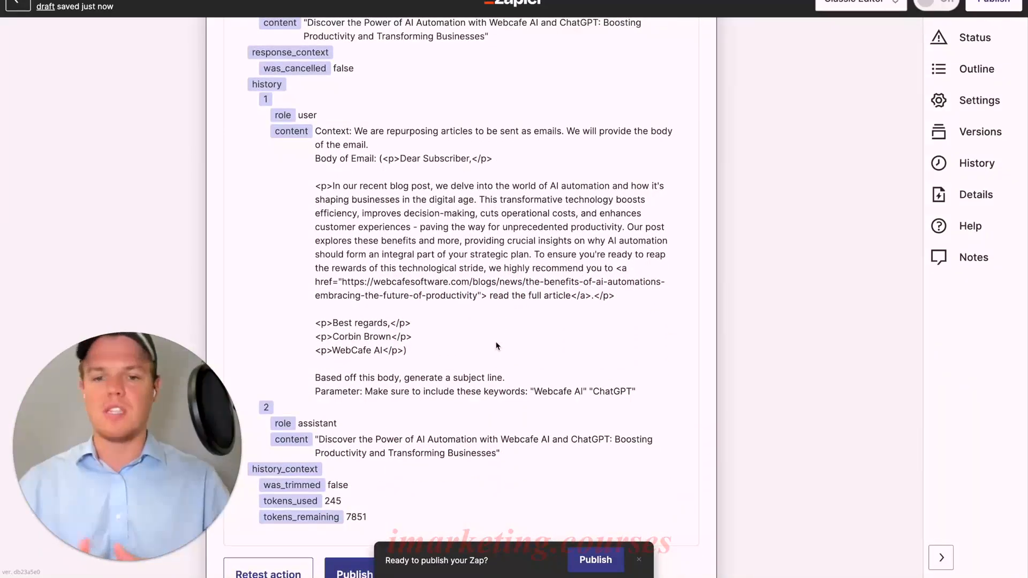
scroll(497, 345, down, 4)
scroll(497, 345, up, 8)
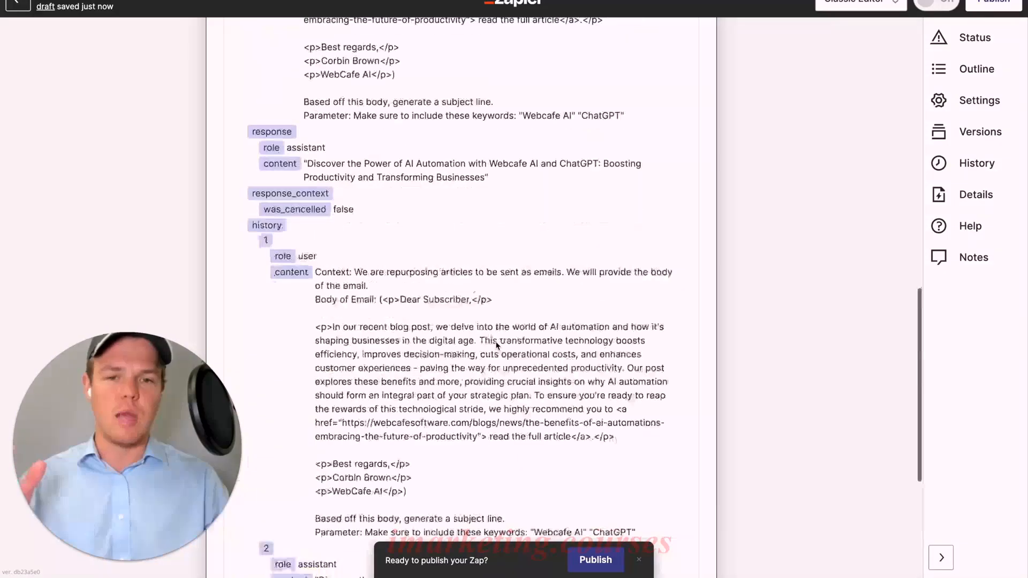
scroll(496, 343, down, 1)
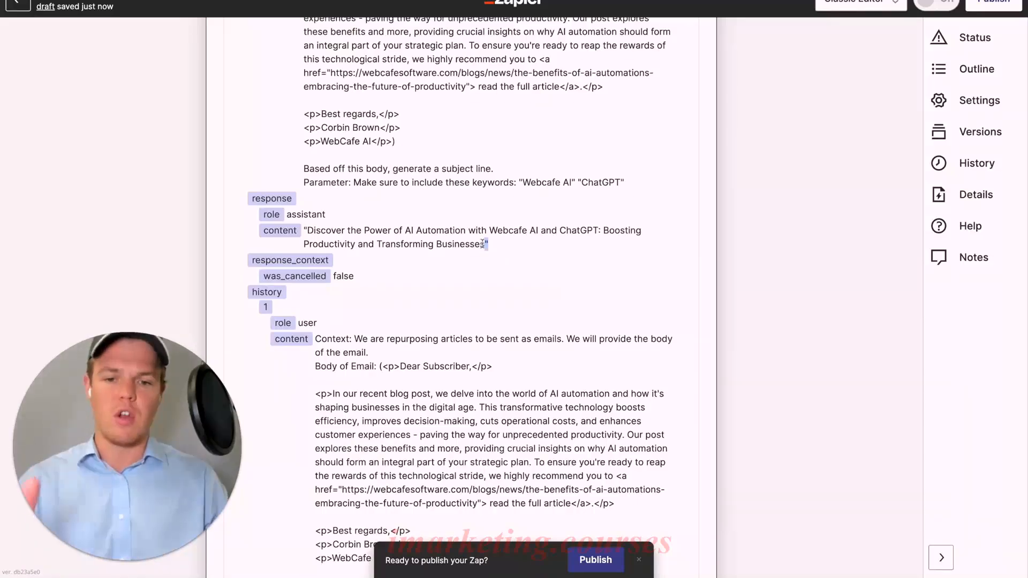
scroll(508, 305, down, 10)
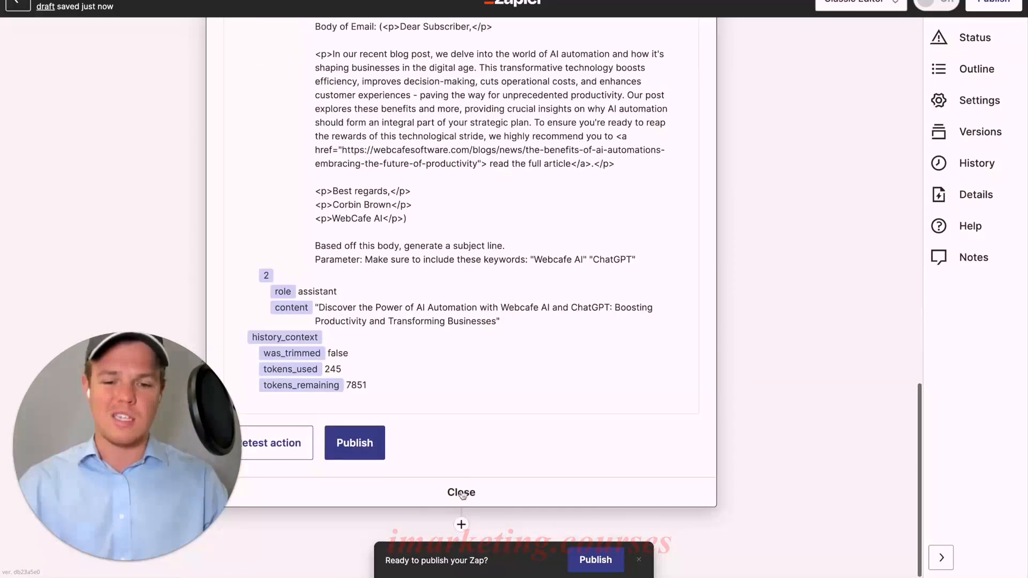
Add a fourth step to the Zap using Formatter by Zapier with the Text event, and continue to its action setup
click(460, 523)
scroll(487, 334, down, 4)
text(format)
click(388, 209)
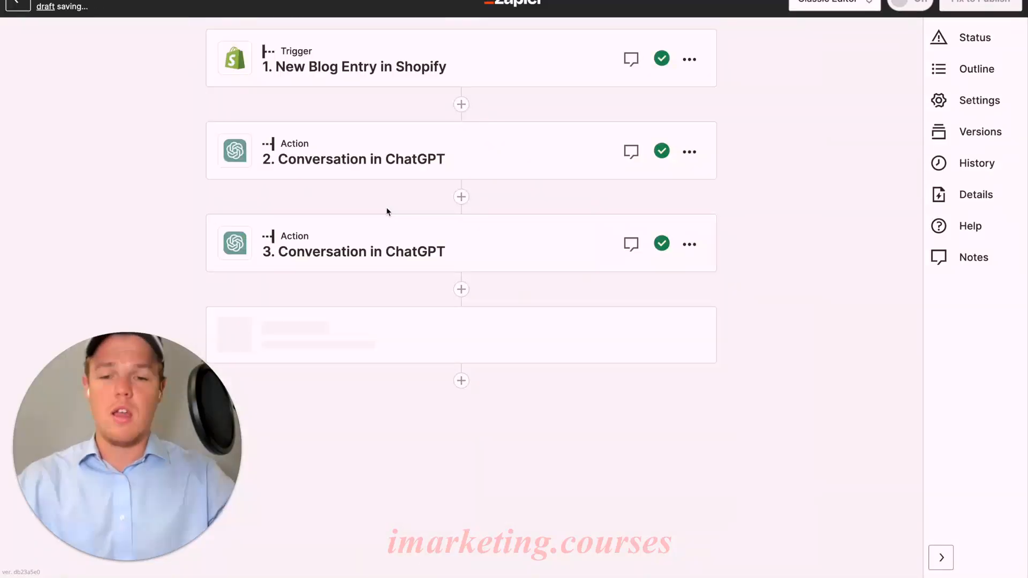
click(344, 408)
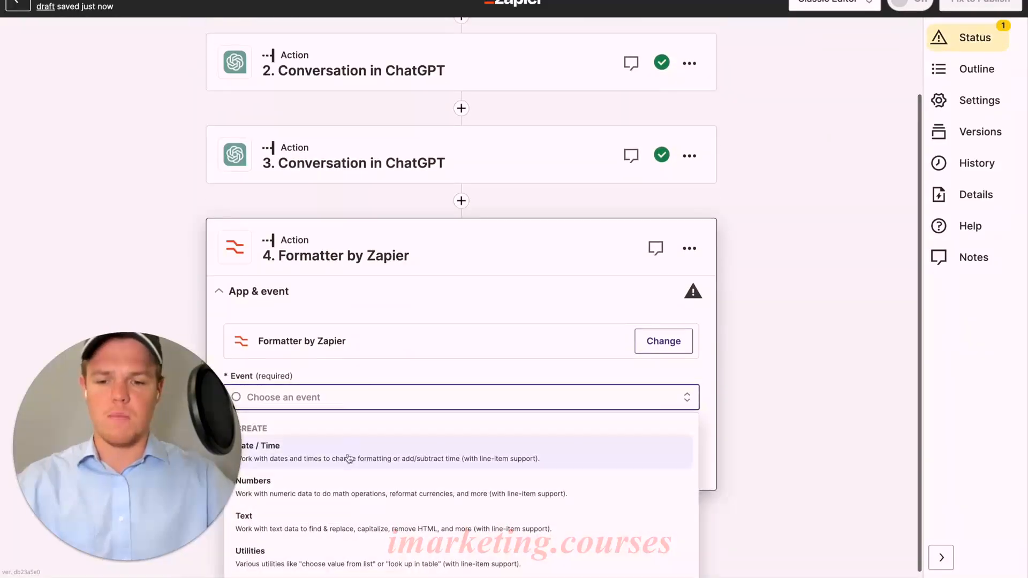
click(319, 516)
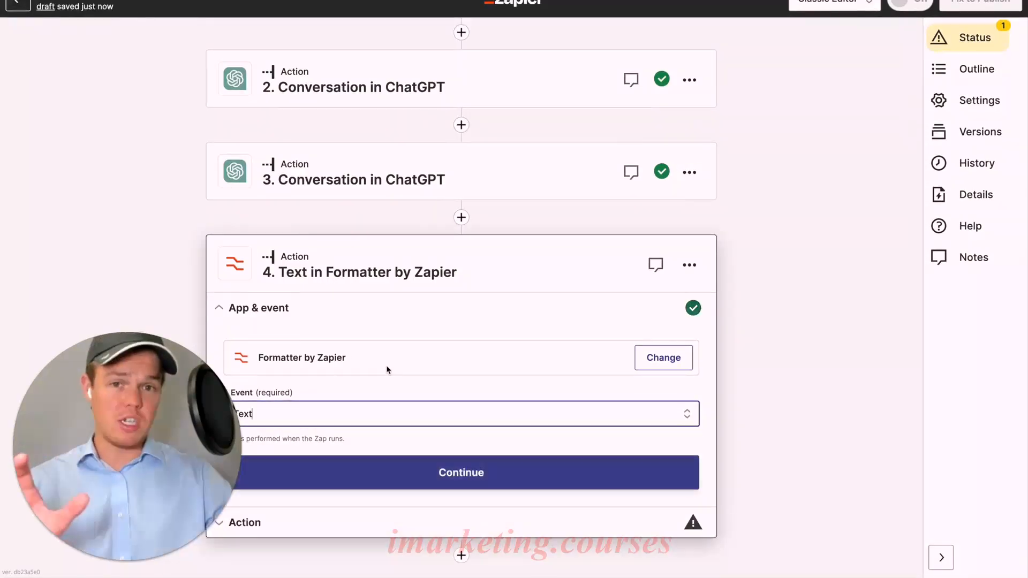
click(375, 435)
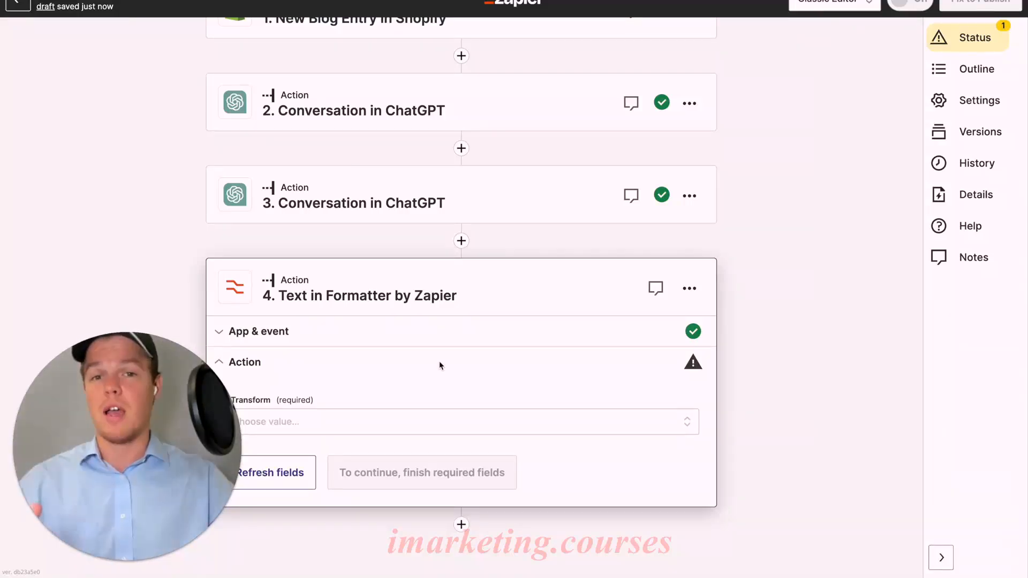
Look through the Formatter's transform options and set the transform to Replace
click(423, 419)
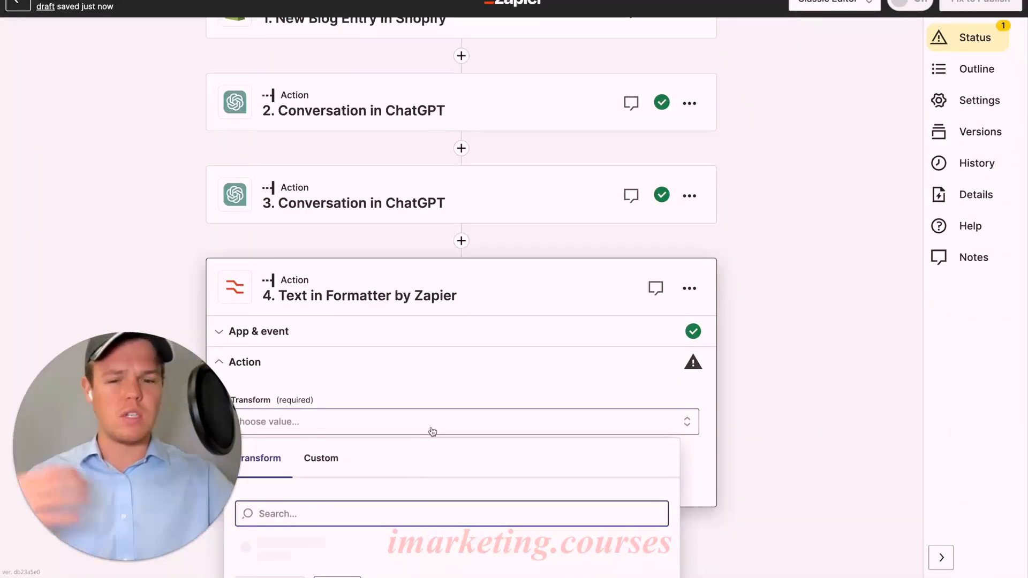
scroll(433, 432, down, 3)
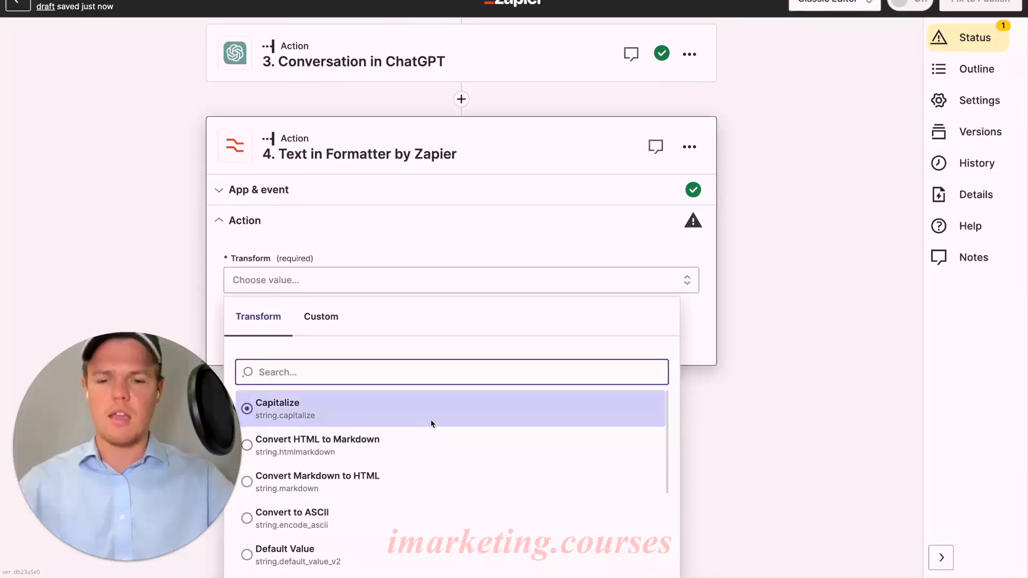
scroll(431, 423, down, 1)
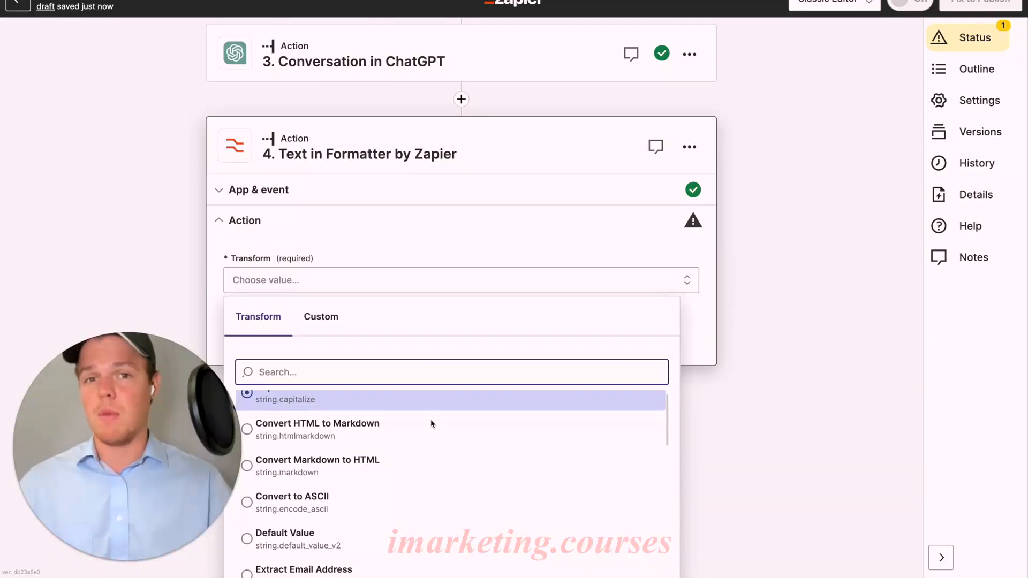
scroll(434, 416, down, 2)
scroll(435, 419, down, 5)
scroll(435, 419, up, 6)
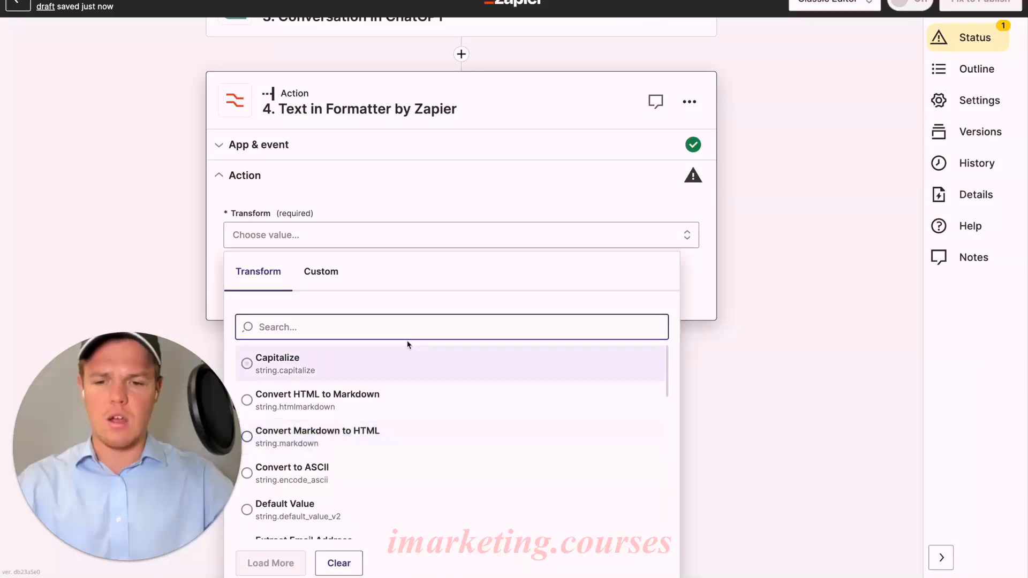
text(repl)
click(321, 504)
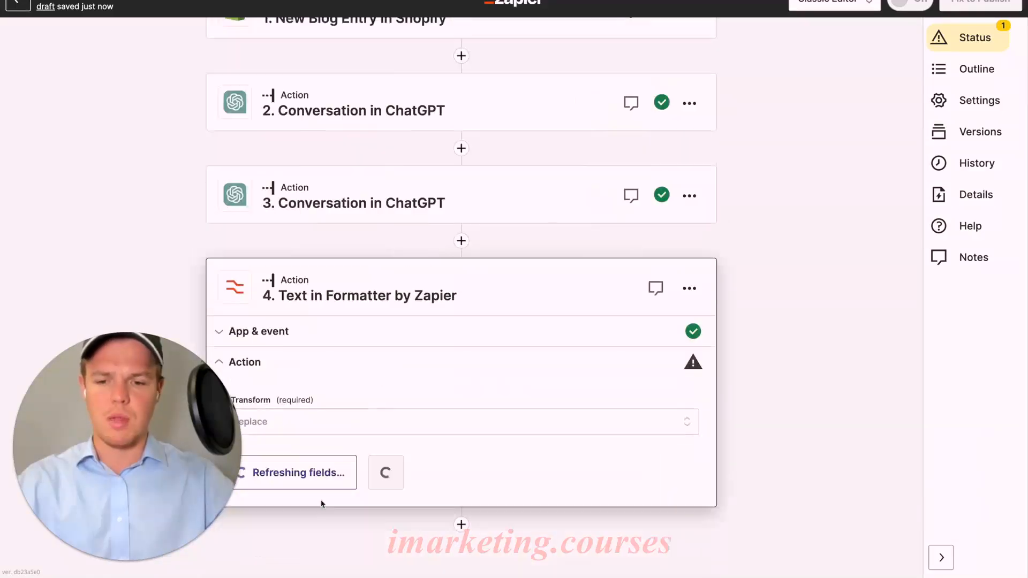
Insert step 3's Assistant Response Message as the input text of the Replace transform
scroll(396, 461, down, 3)
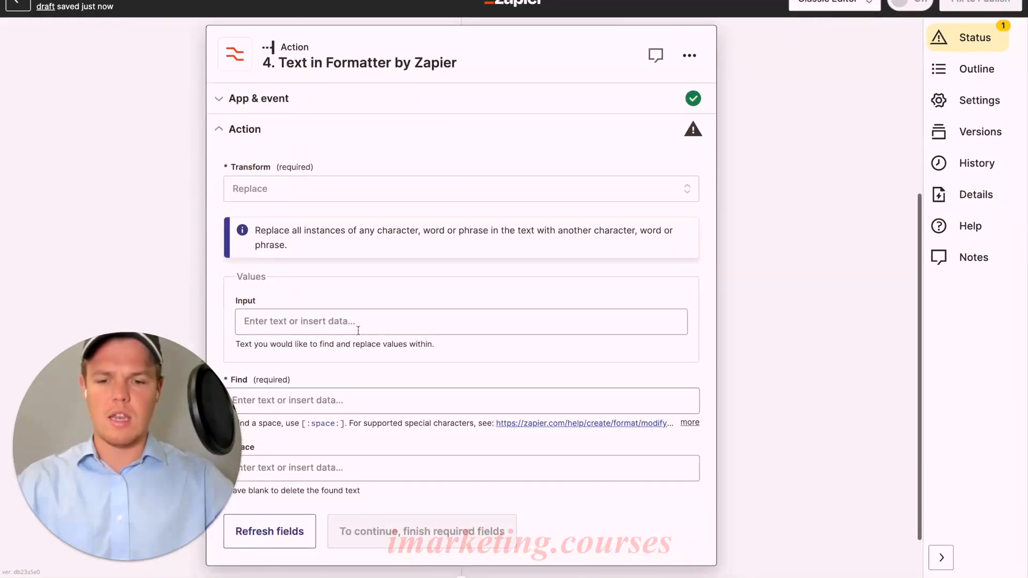
click(359, 330)
click(369, 427)
scroll(408, 460, down, 5)
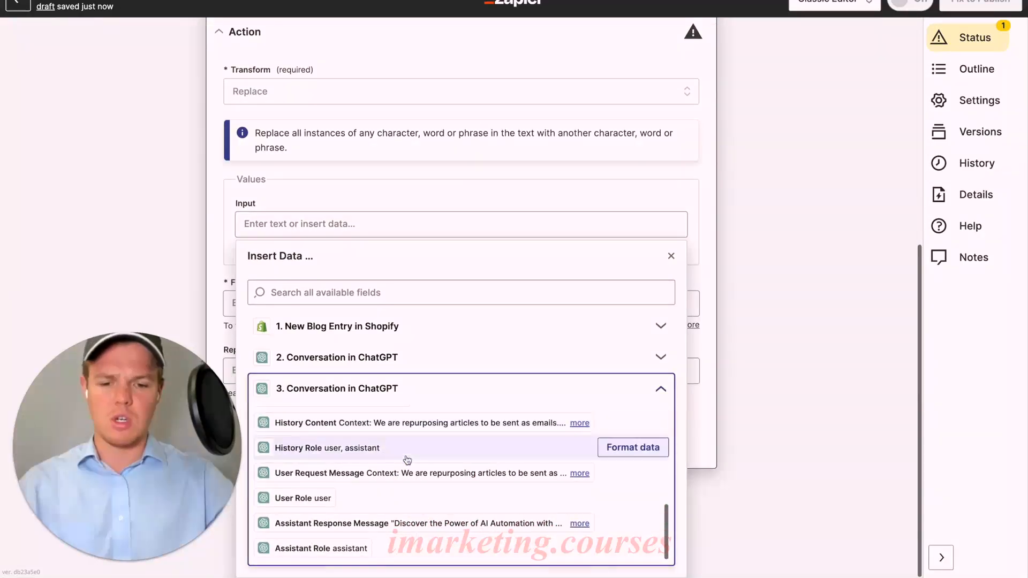
click(407, 522)
click(412, 198)
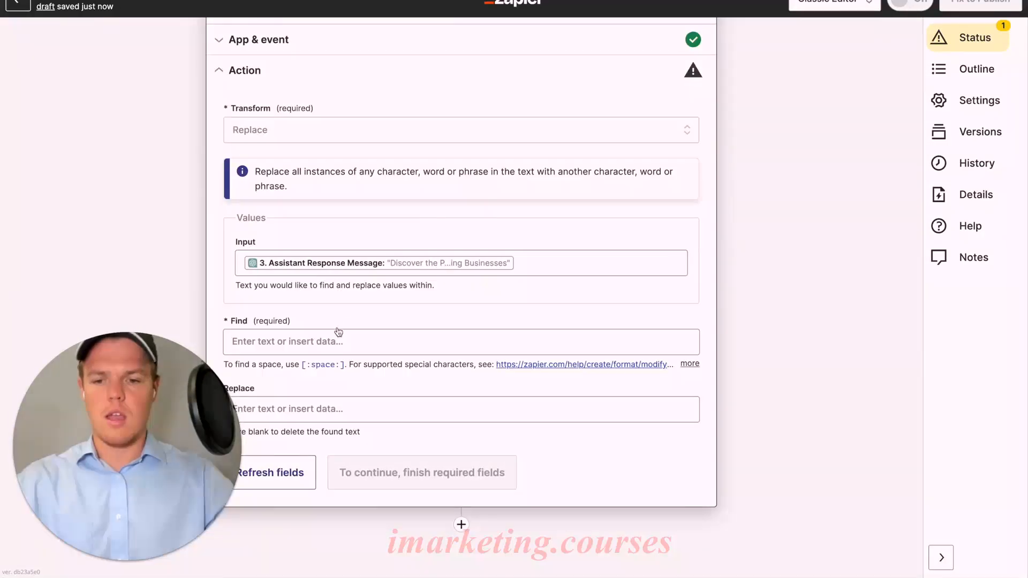
Set the Replace transform to find the double quotation mark with an empty replacement, and test the Formatter step
click(321, 341)
click(359, 313)
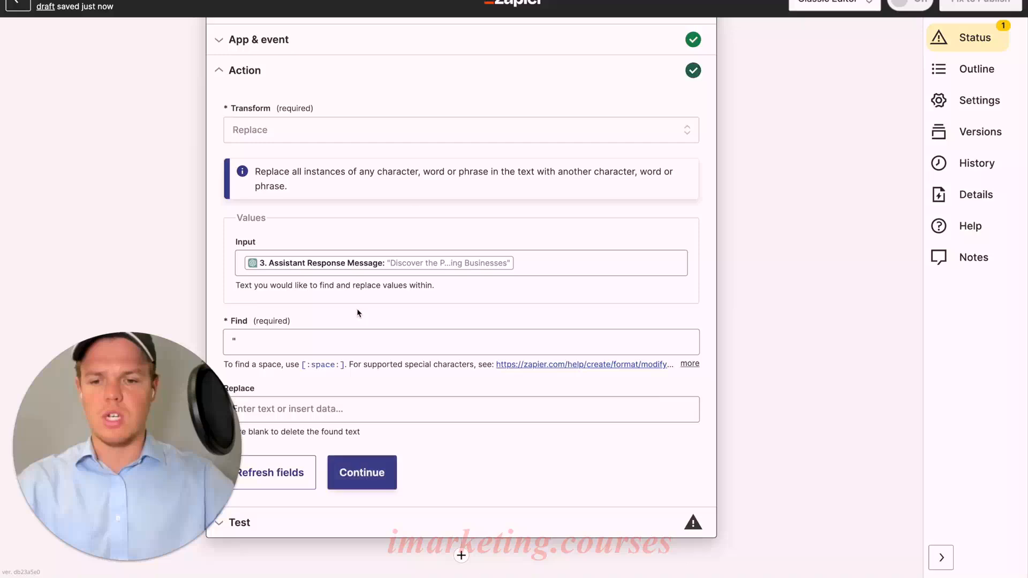
scroll(359, 316, down, 1)
click(366, 435)
click(358, 470)
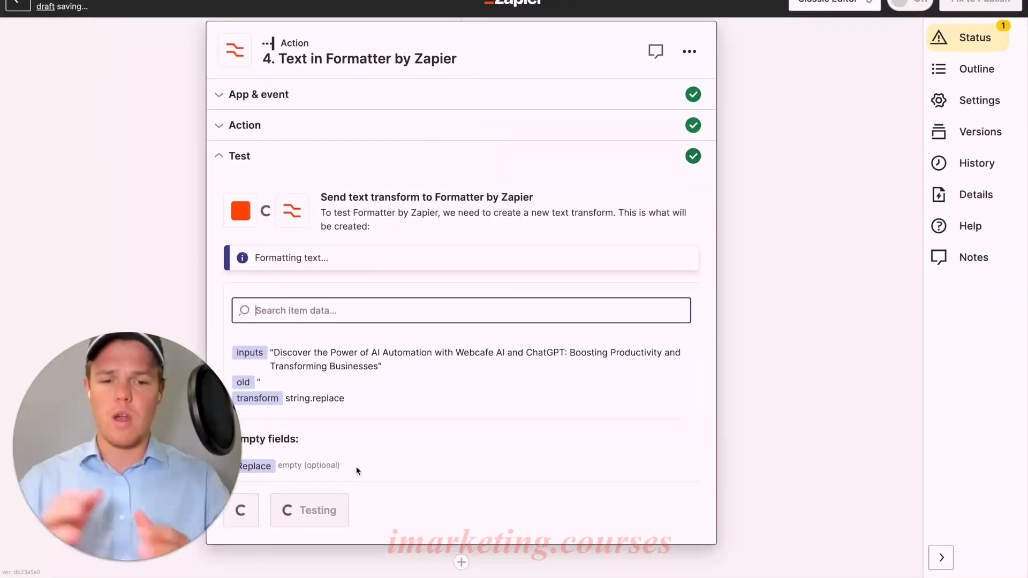
scroll(357, 468, down, 3)
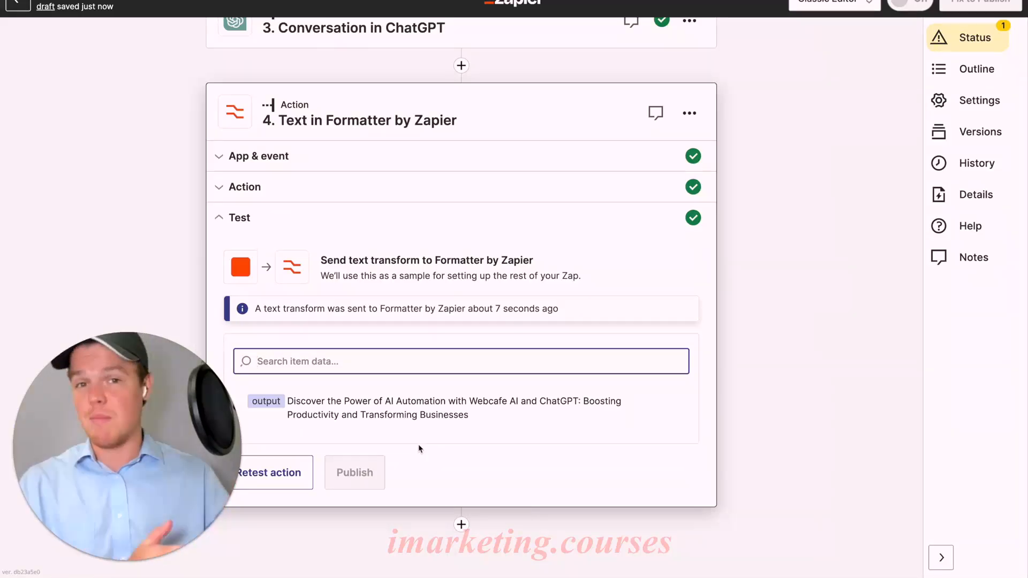
scroll(468, 355, up, 3)
scroll(468, 355, up, 1)
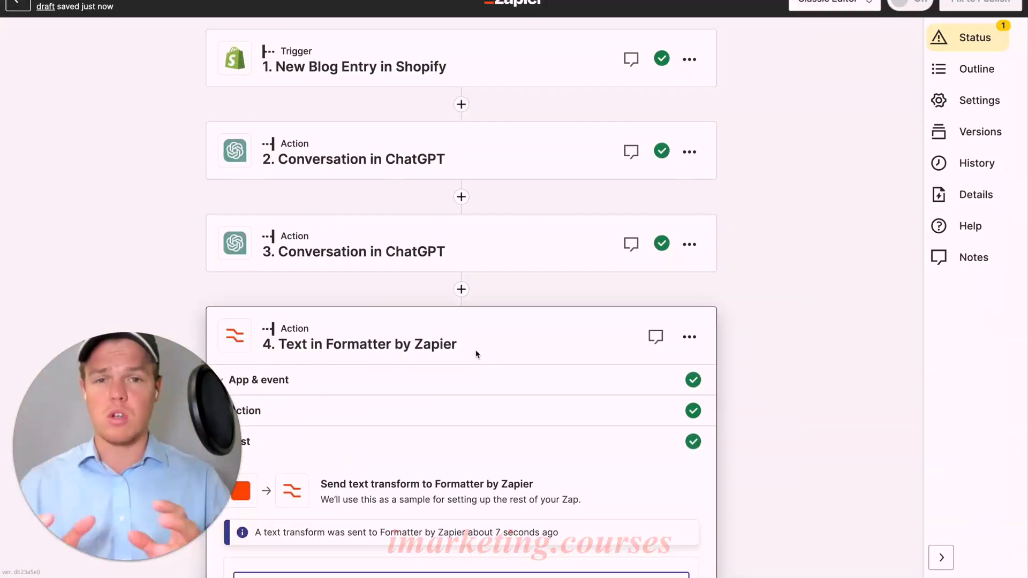
Add a fifth step using Mailchimp with the Create Campaign event, and continue with the connected Webcafe AI account
scroll(477, 354, down, 4)
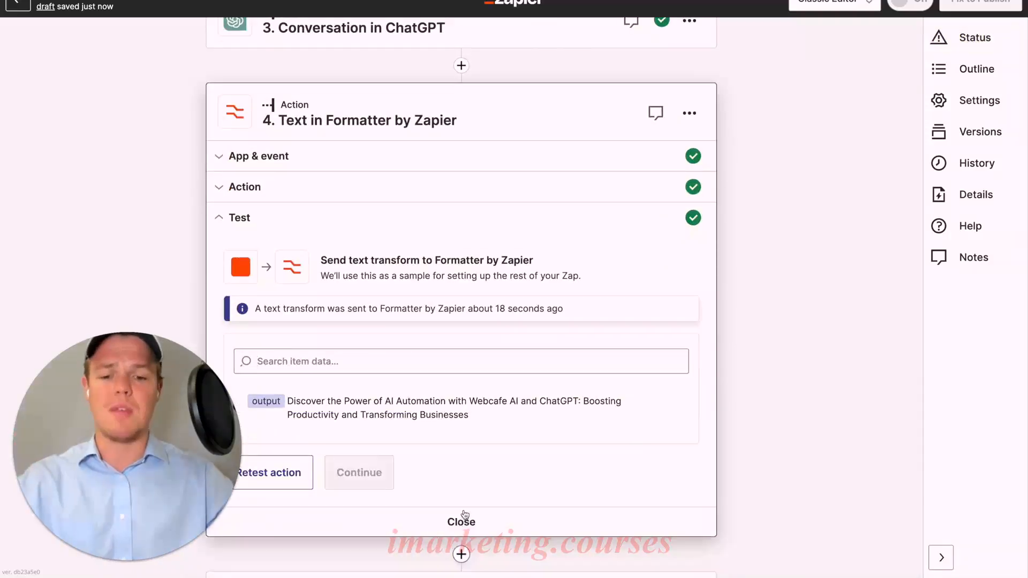
click(461, 524)
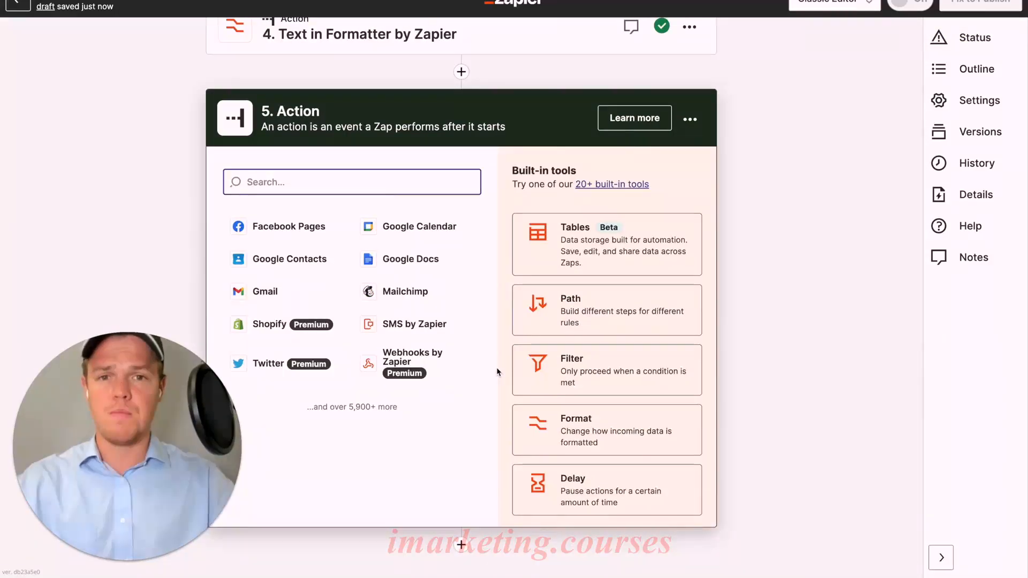
text(mailchi)
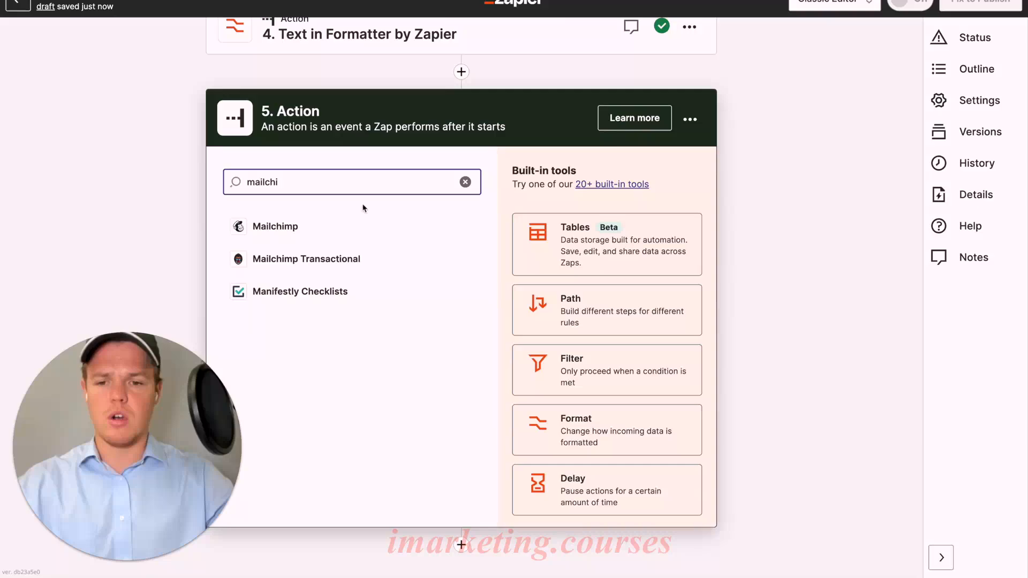
click(349, 225)
click(452, 413)
scroll(462, 482, down, 2)
click(471, 470)
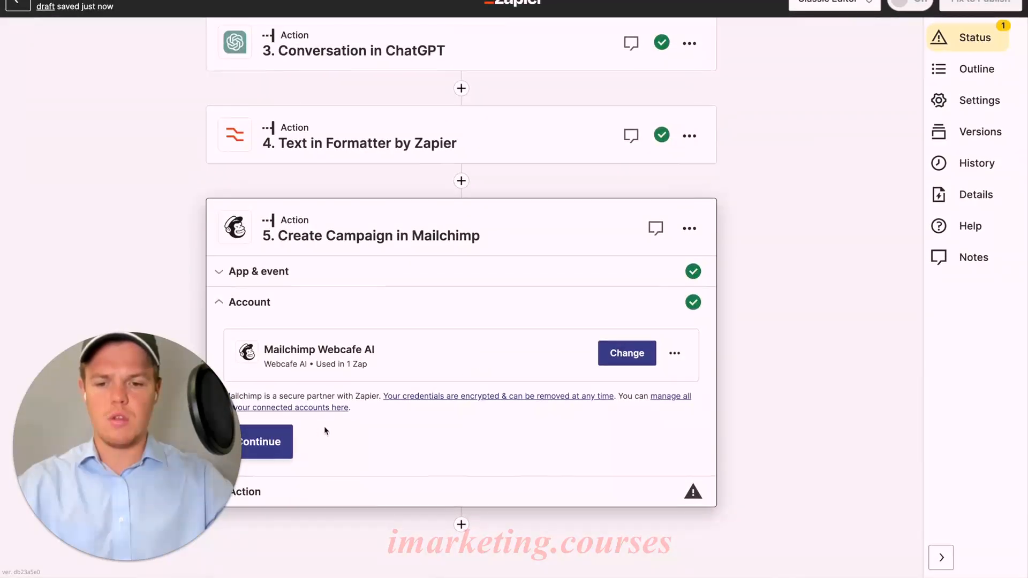
click(285, 445)
Insert the Shopify blog entry's Title as the campaign name and set the audience to Webcafe AI
scroll(422, 259, down, 3)
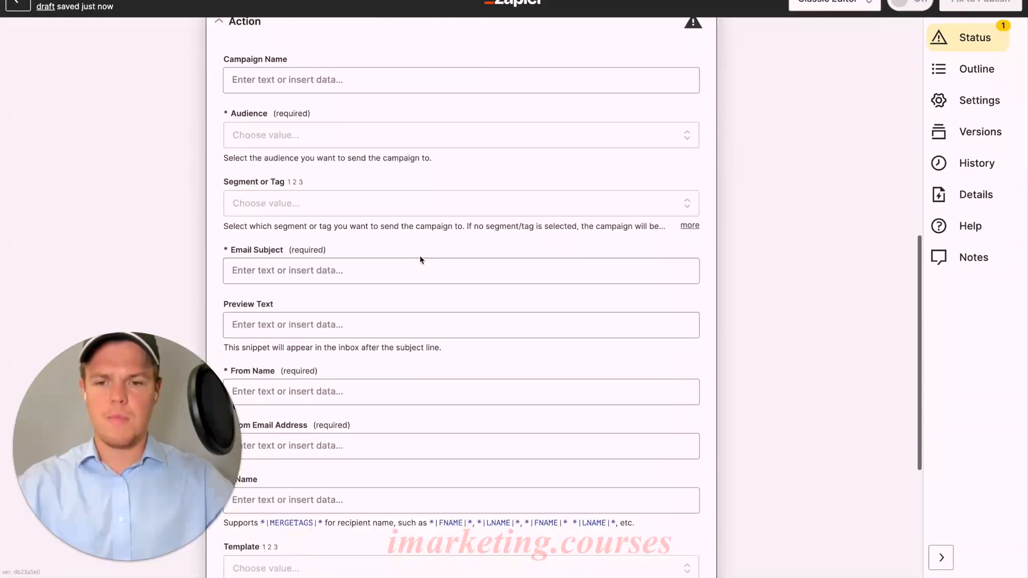
scroll(422, 259, up, 1)
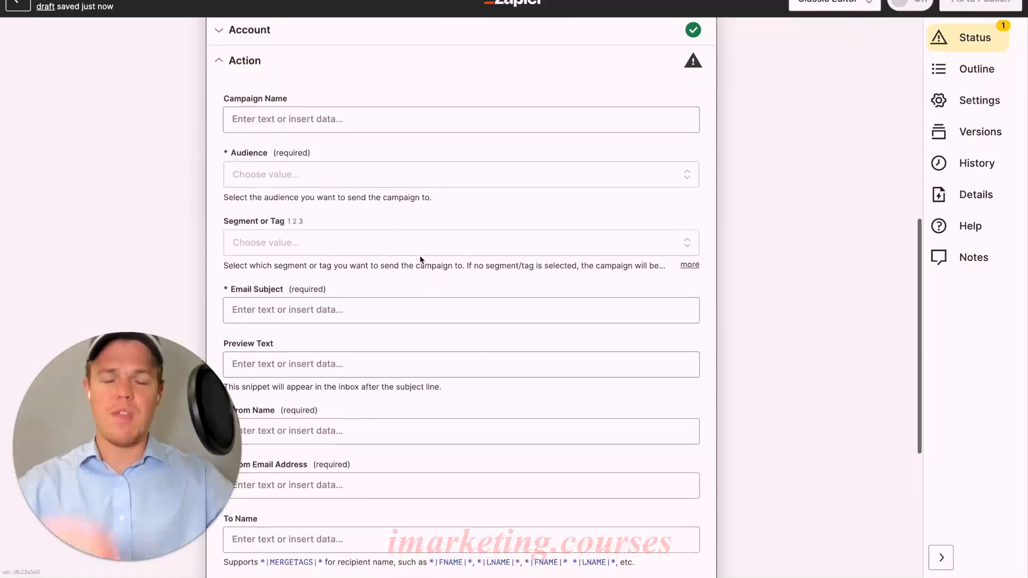
click(366, 119)
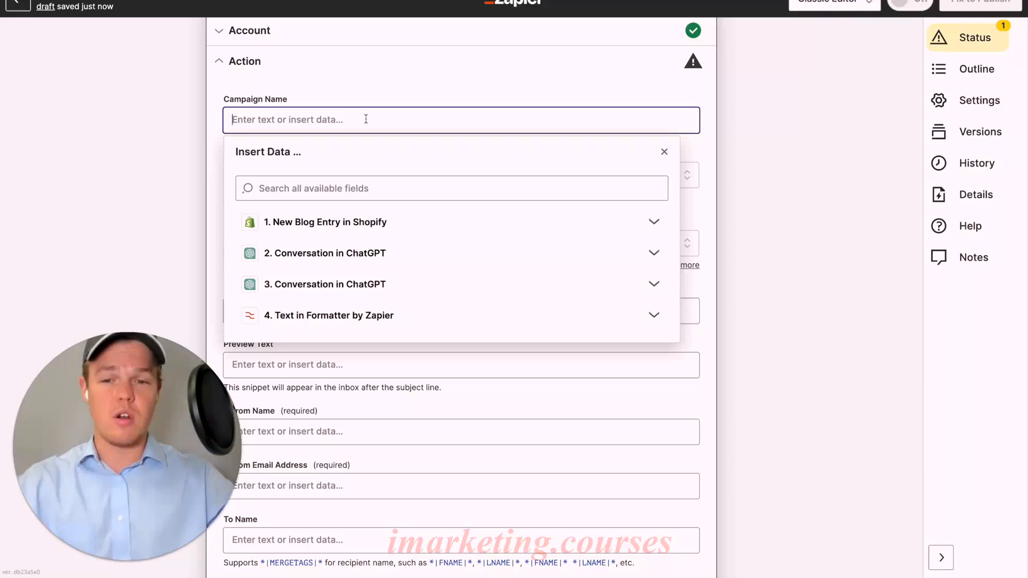
click(373, 222)
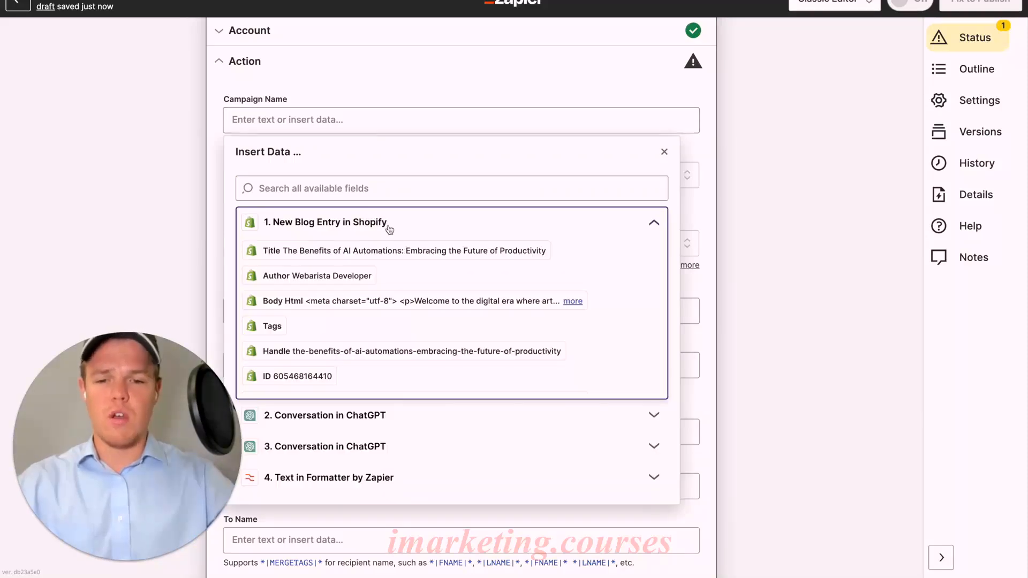
click(398, 252)
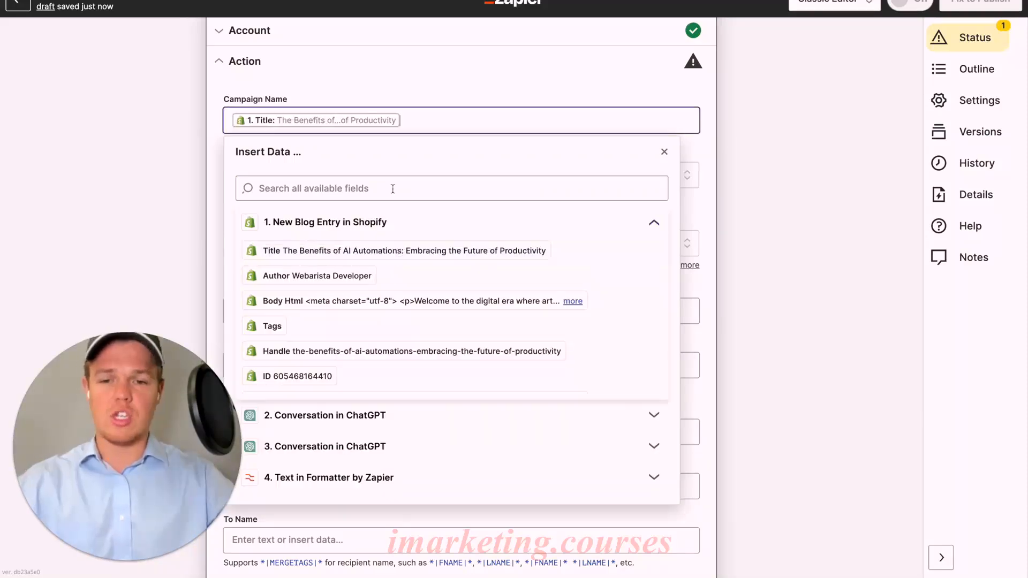
click(383, 85)
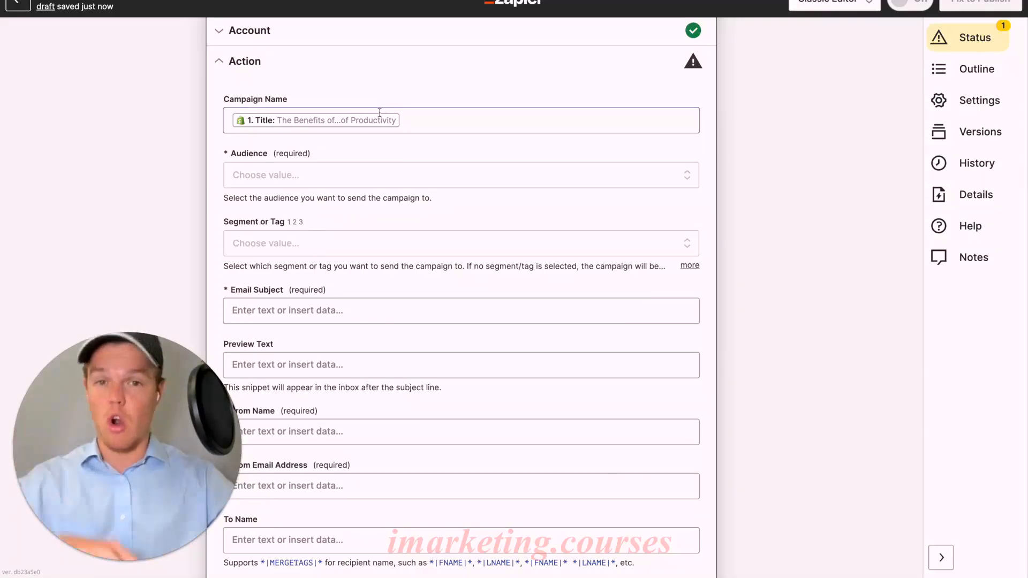
click(377, 179)
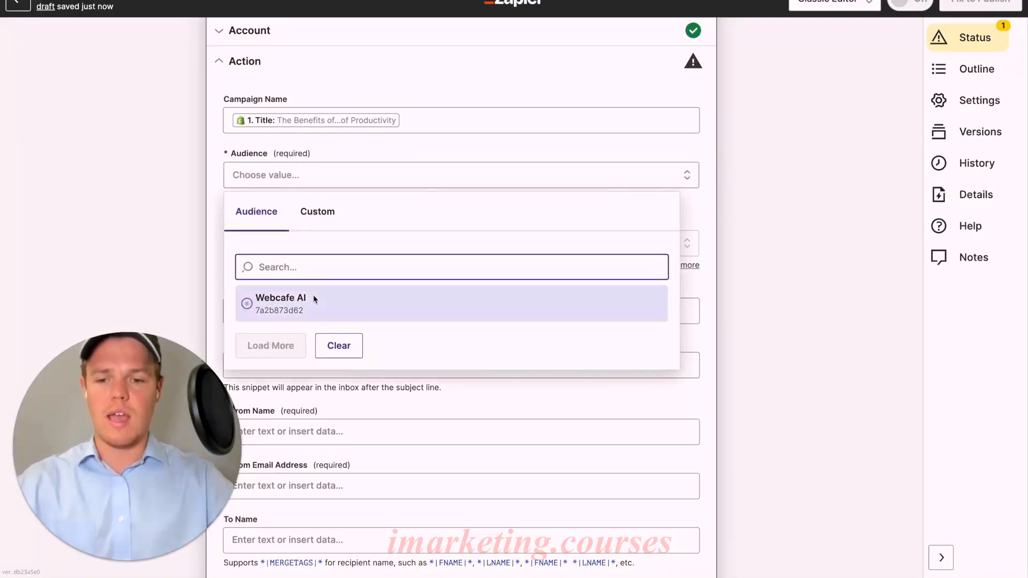
click(309, 300)
Insert the Output of step 4's Formatter as the campaign's email subject
scroll(390, 242, down, 1)
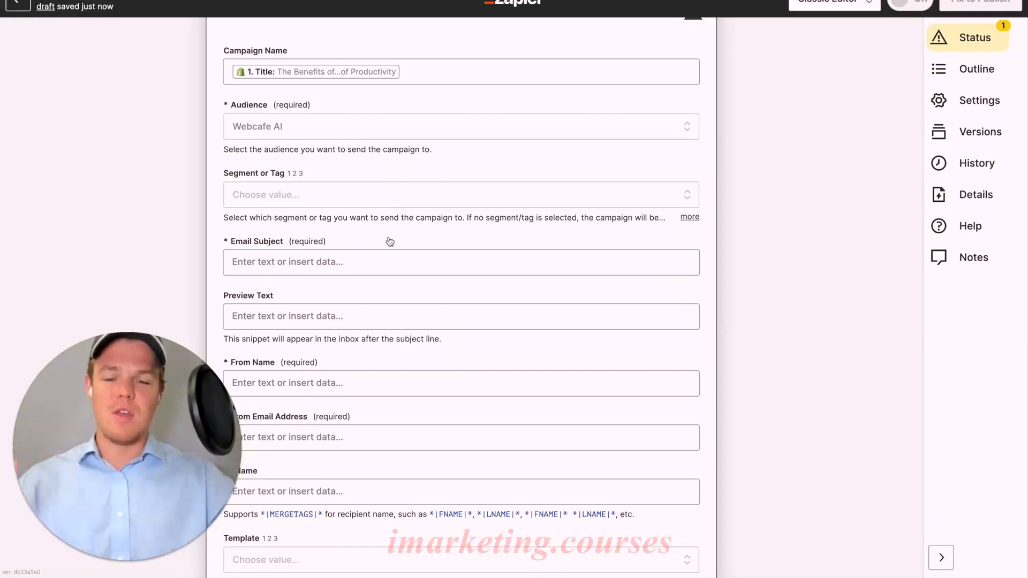
scroll(390, 242, down, 1)
click(388, 240)
scroll(381, 208, down, 2)
click(369, 343)
scroll(379, 356, down, 1)
click(378, 355)
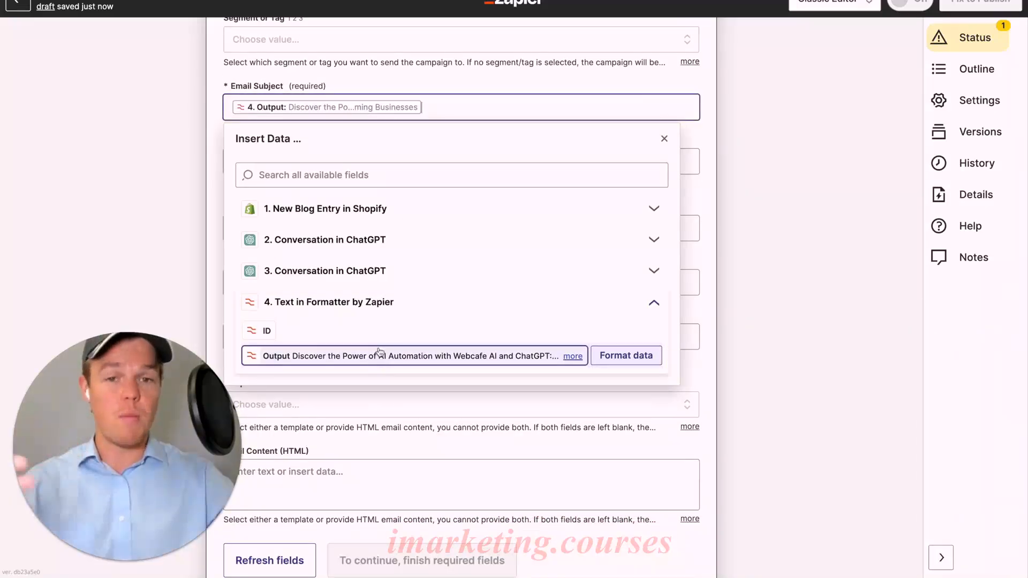
click(222, 232)
Insert the Shopify blog entry's Title as the campaign's preview text
scroll(263, 234, down, 1)
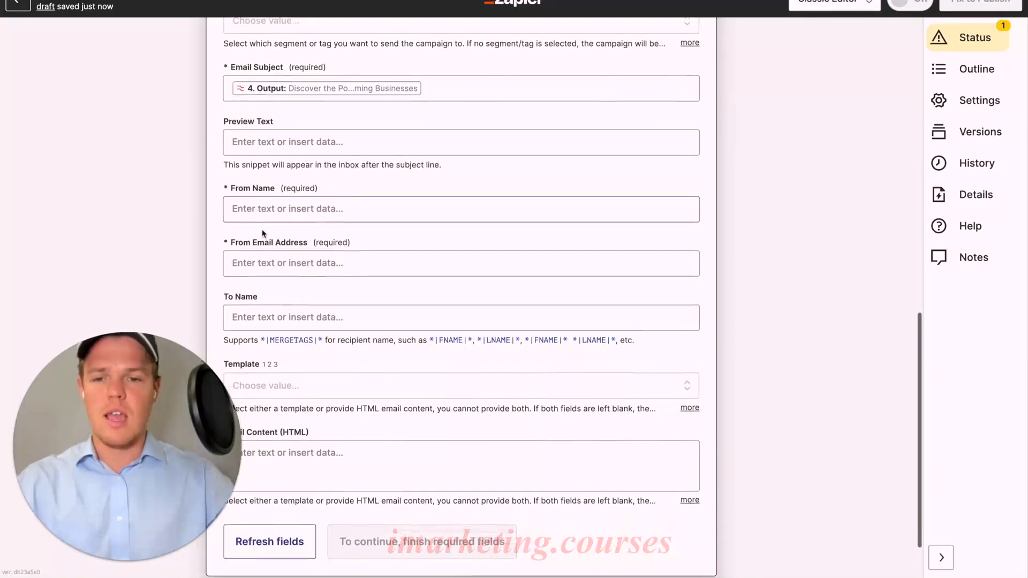
scroll(263, 234, down, 1)
click(294, 123)
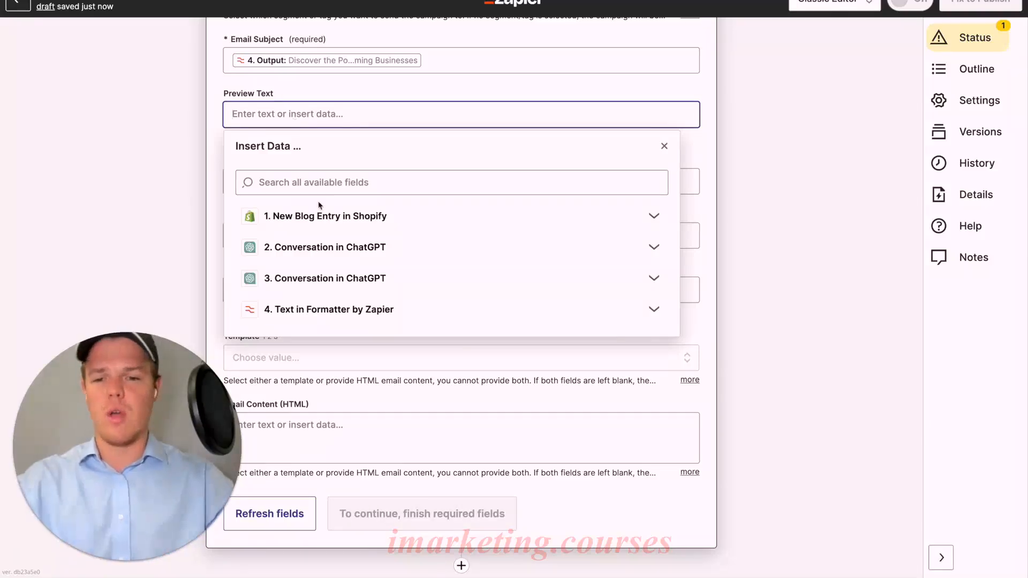
click(321, 216)
scroll(389, 279, down, 1)
scroll(397, 257, up, 1)
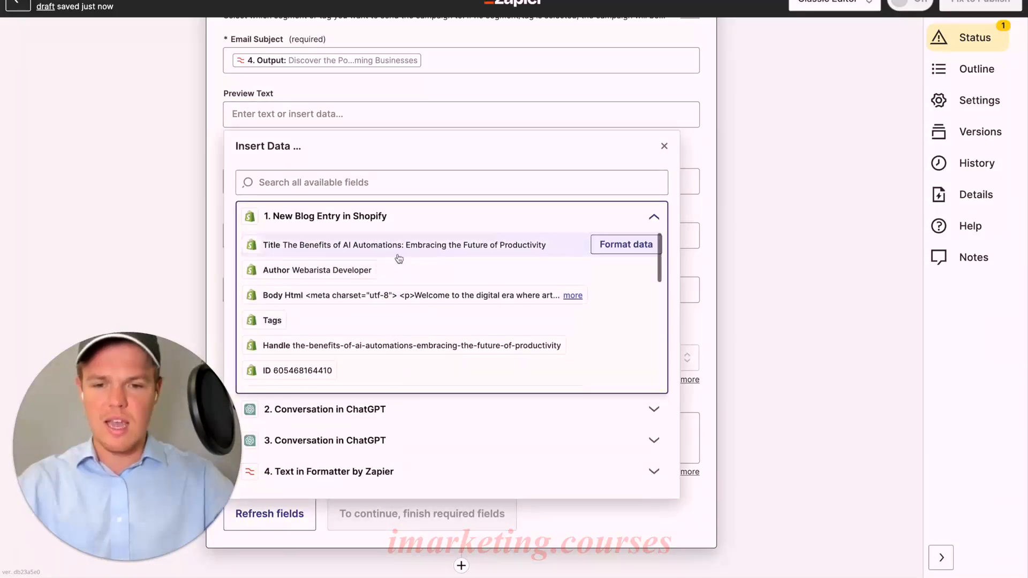
click(407, 245)
click(219, 164)
Set the From Name to Webcafe AI and fill in the sender's email address
scroll(292, 143, down, 2)
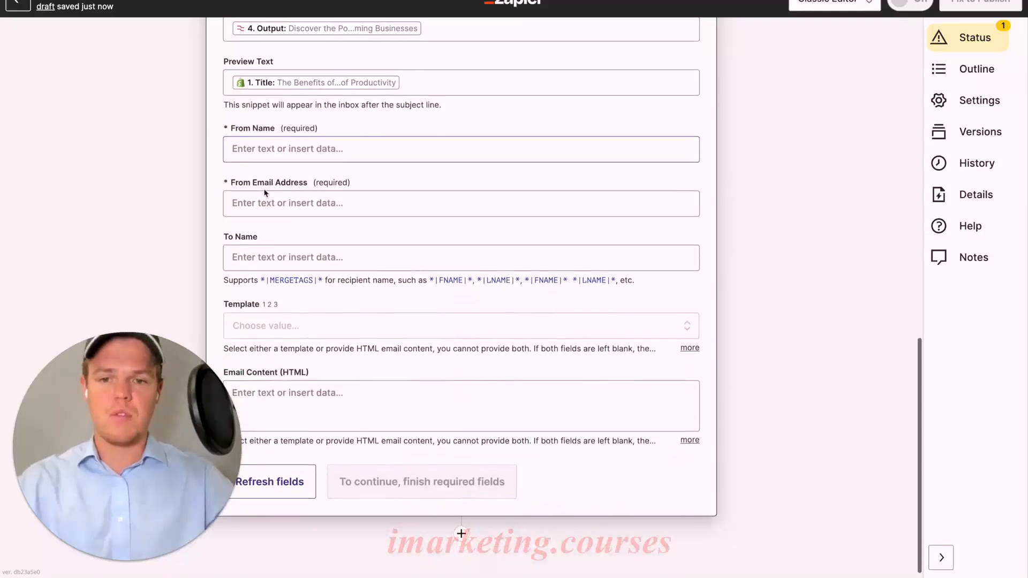
click(292, 142)
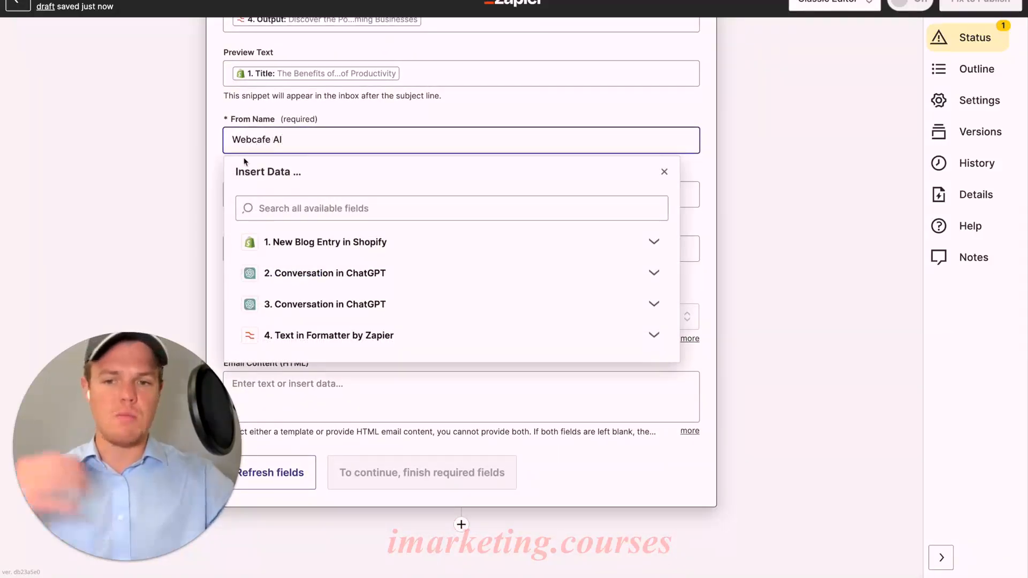
click(213, 161)
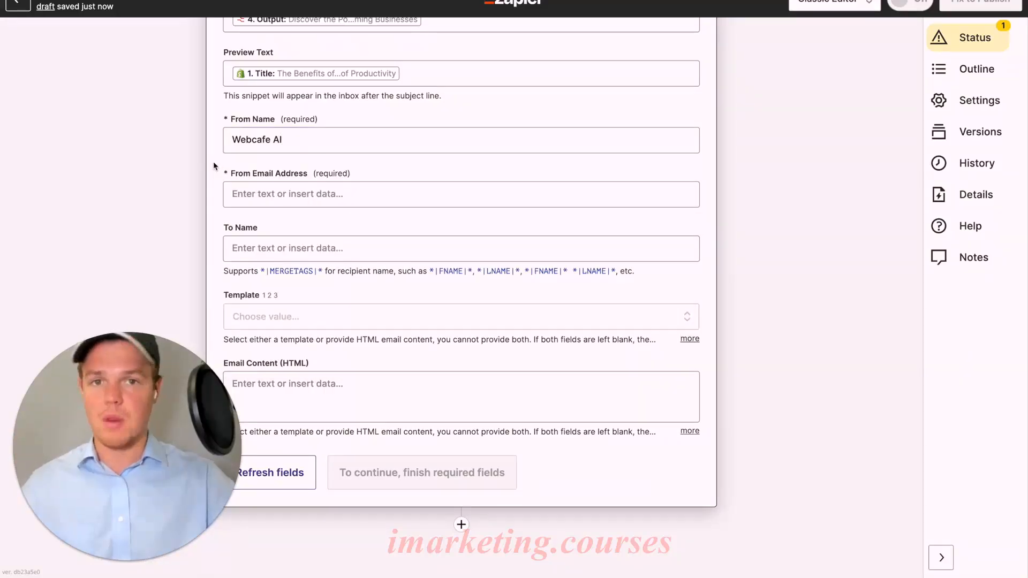
click(296, 193)
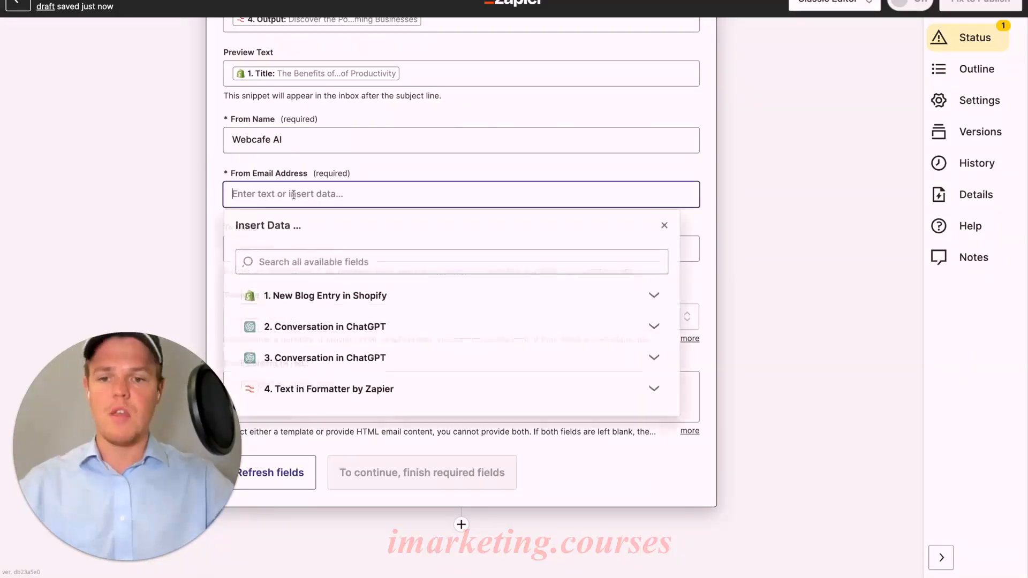
click(284, 165)
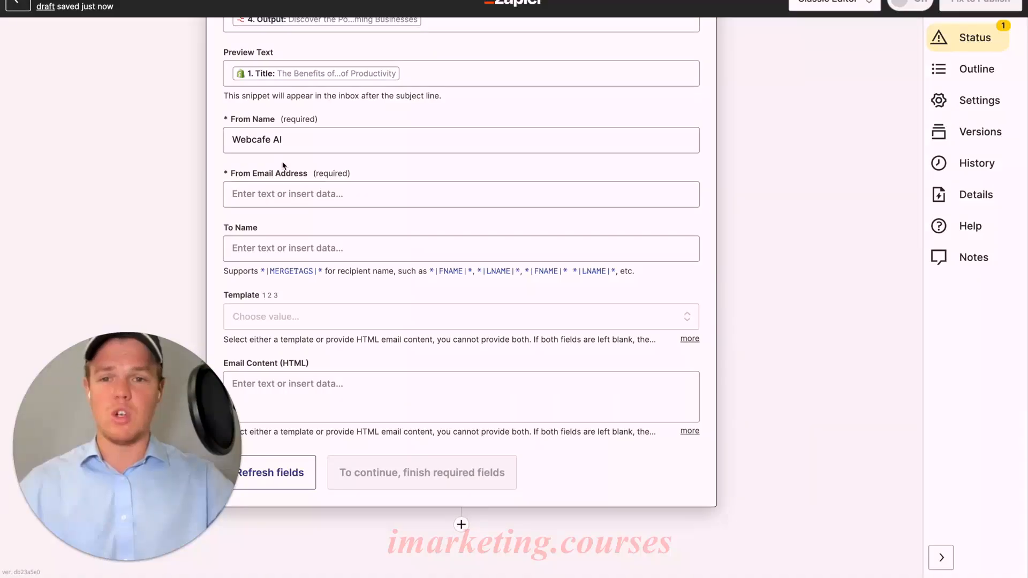
click(297, 196)
key(ctrl+v)
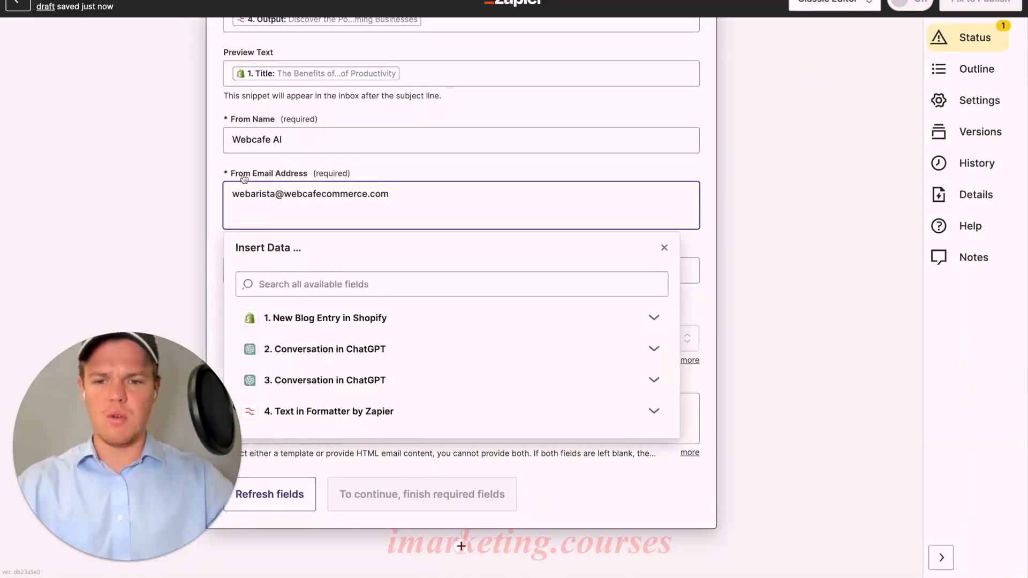
key(BackSpace)
click(217, 175)
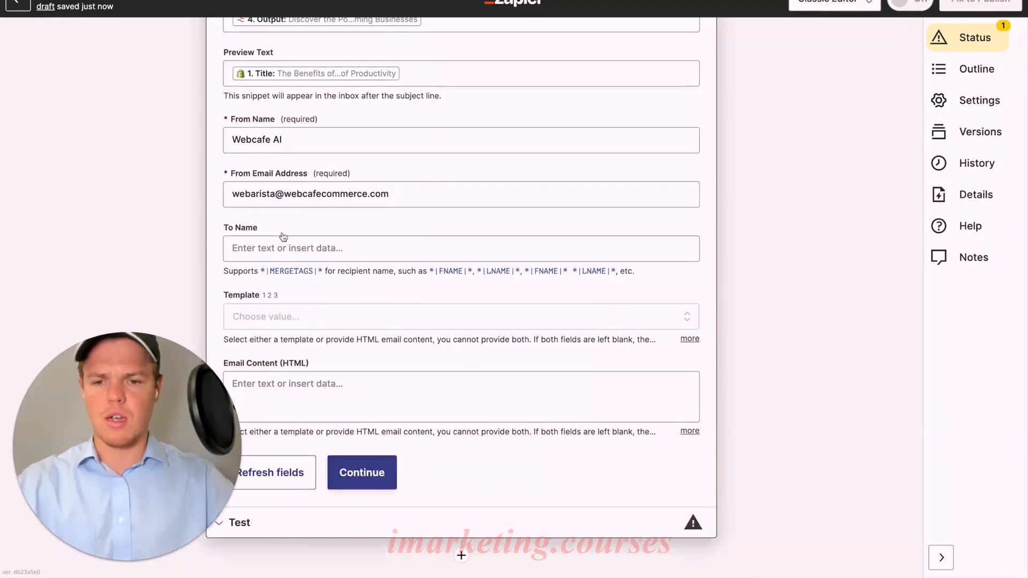
Insert step 2's Assistant Response Message as the campaign's HTML email content
scroll(282, 236, down, 1)
click(336, 331)
scroll(348, 321, down, 1)
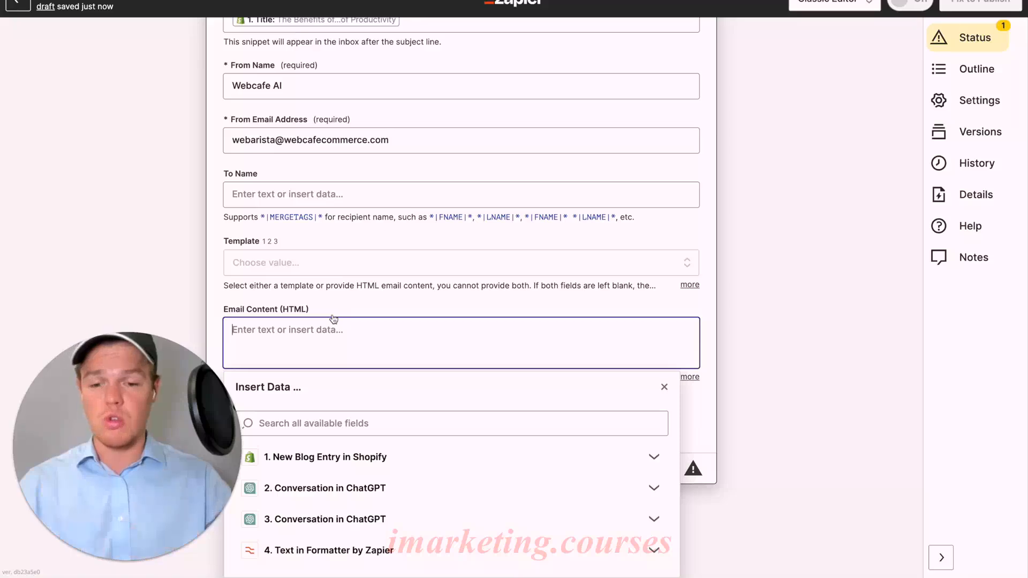
click(396, 488)
scroll(425, 460, down, 3)
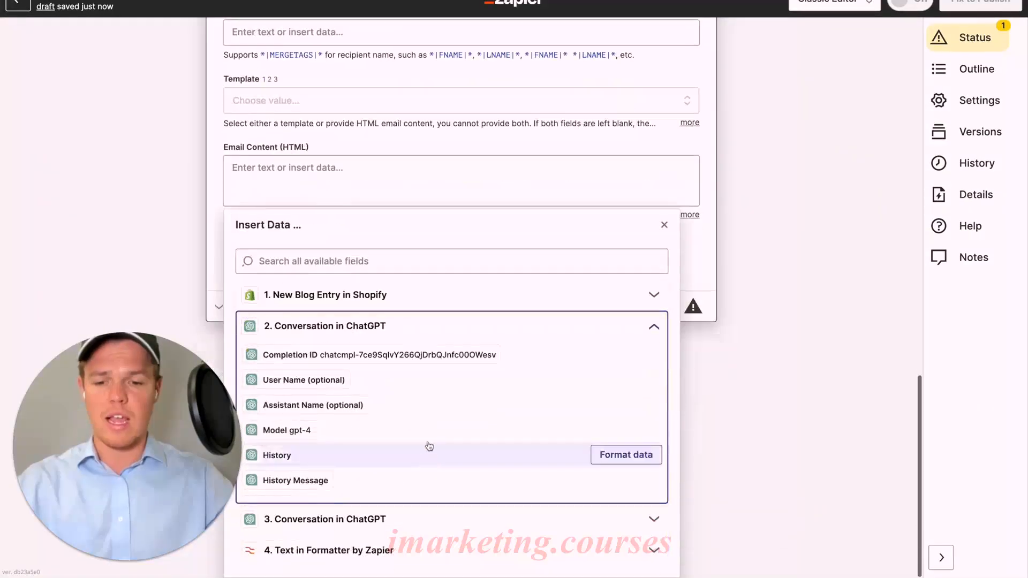
scroll(425, 459, down, 3)
click(428, 461)
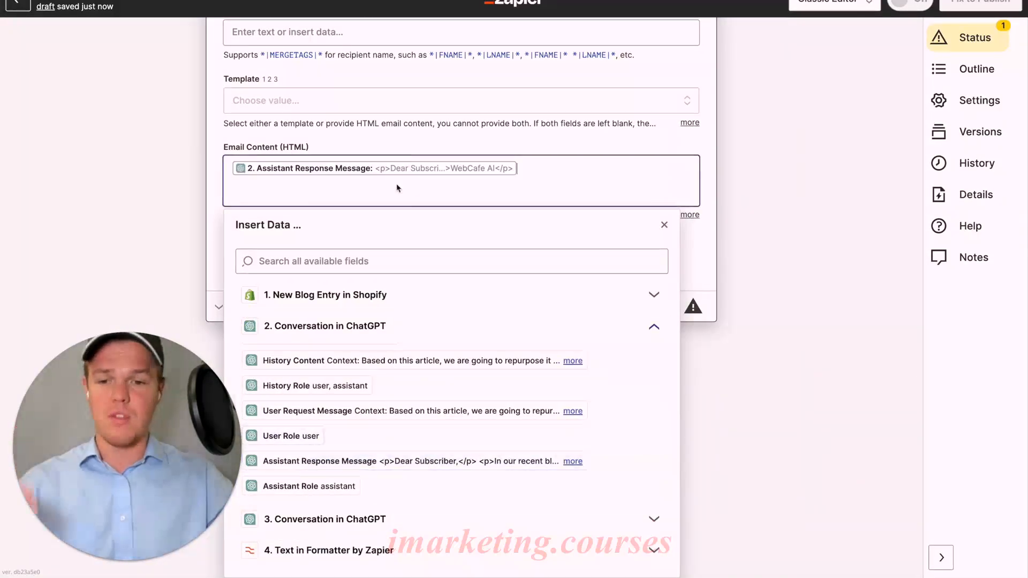
click(422, 144)
Rename the second step to Body and the third step to Subject
scroll(474, 234, up, 10)
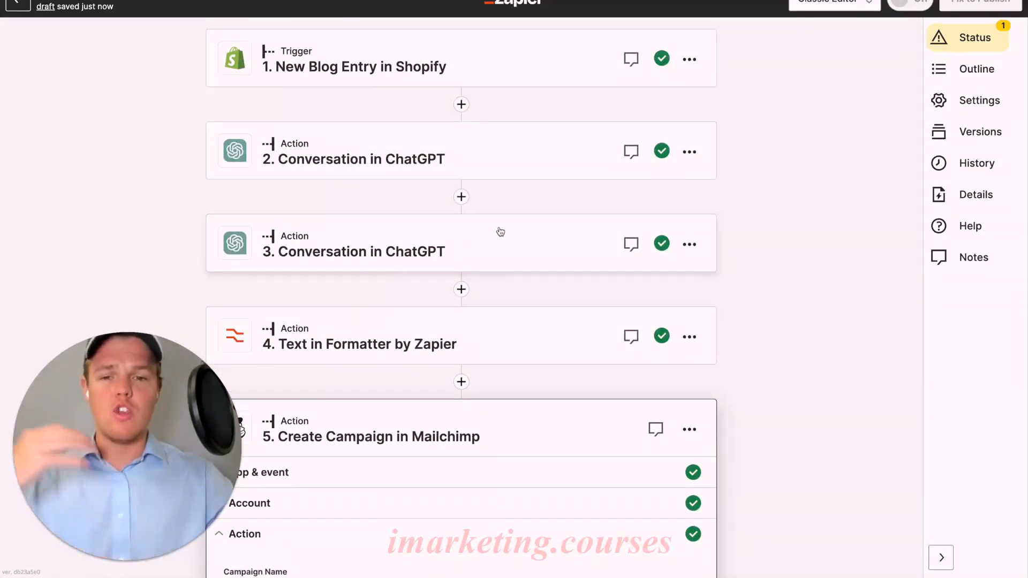
click(690, 151)
click(668, 181)
text(Body)
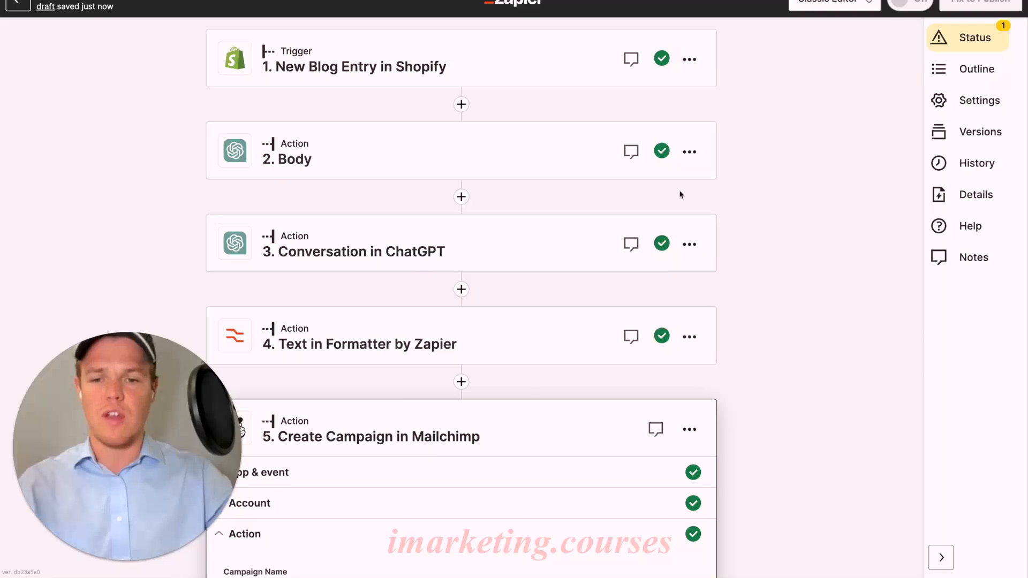
click(689, 245)
click(668, 277)
text(Subject)
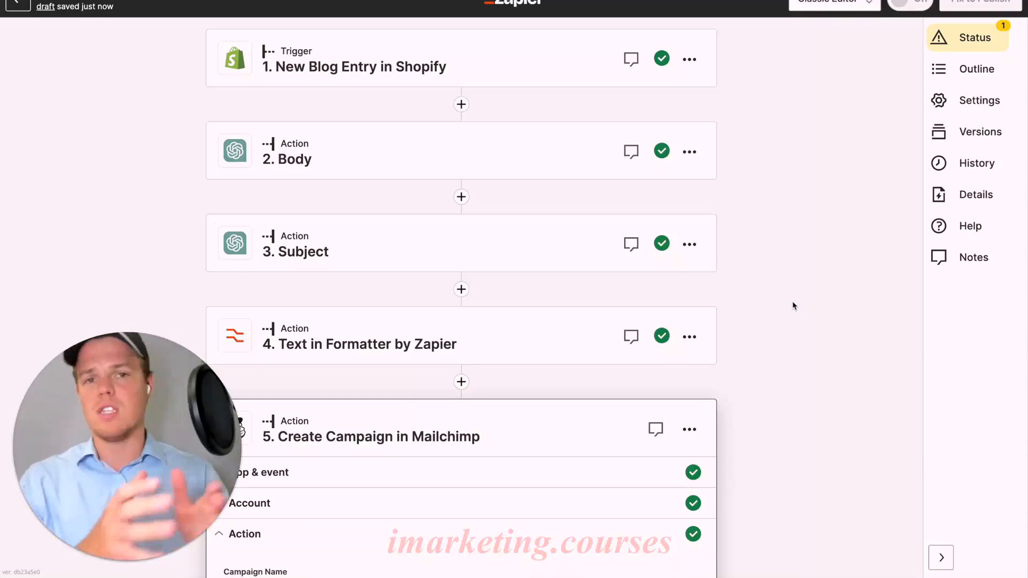
Append the line "<p> Have a grate day </p>" after the response message in the campaign's HTML email content
scroll(793, 305, down, 15)
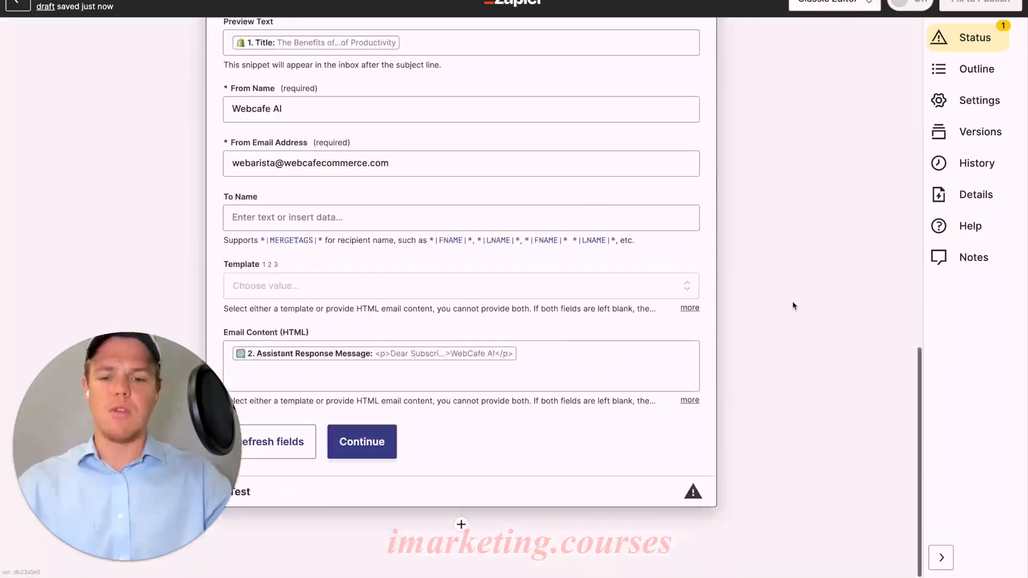
click(435, 378)
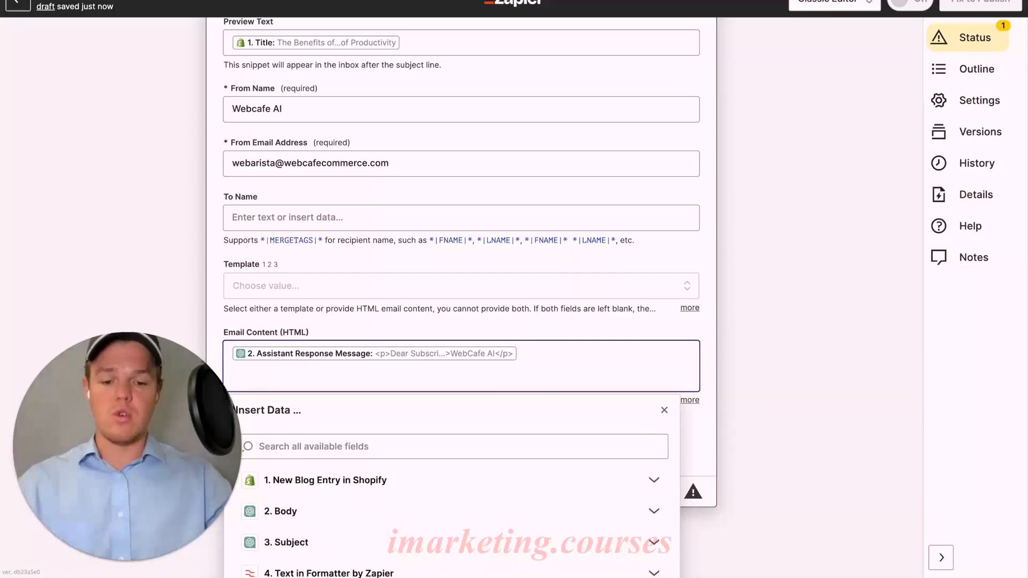
text(<)
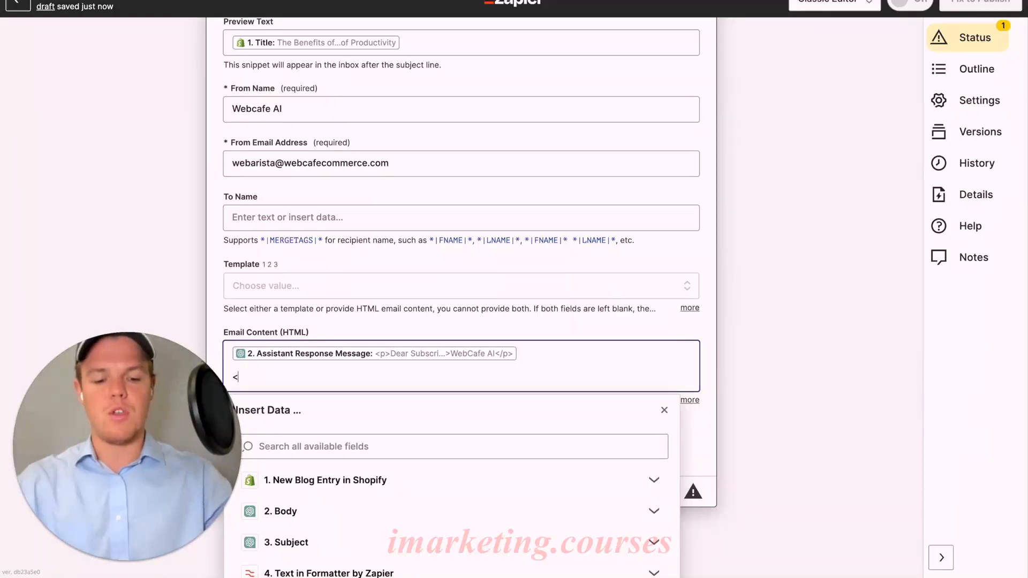
text(p> Have a)
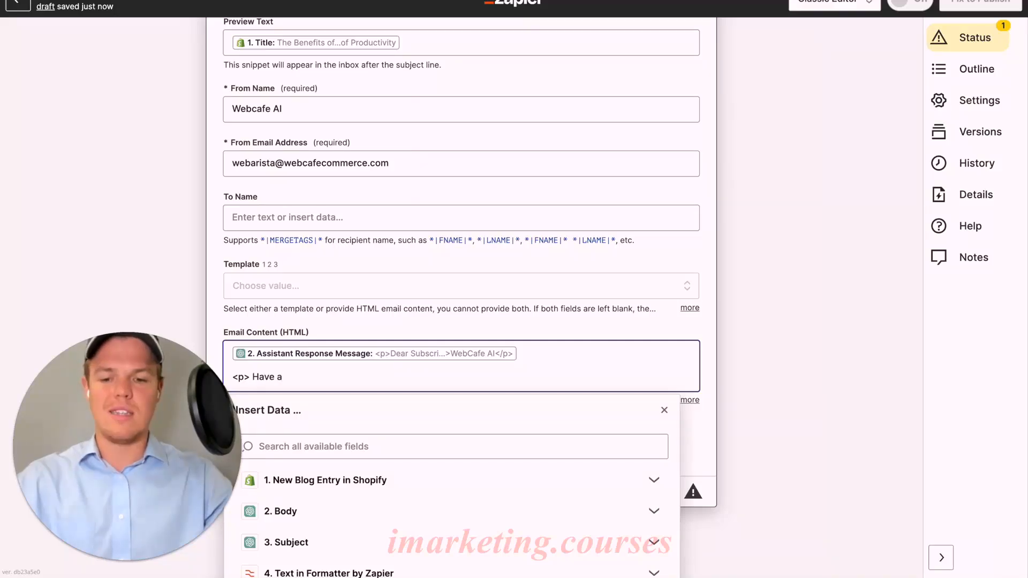
text( grate day)
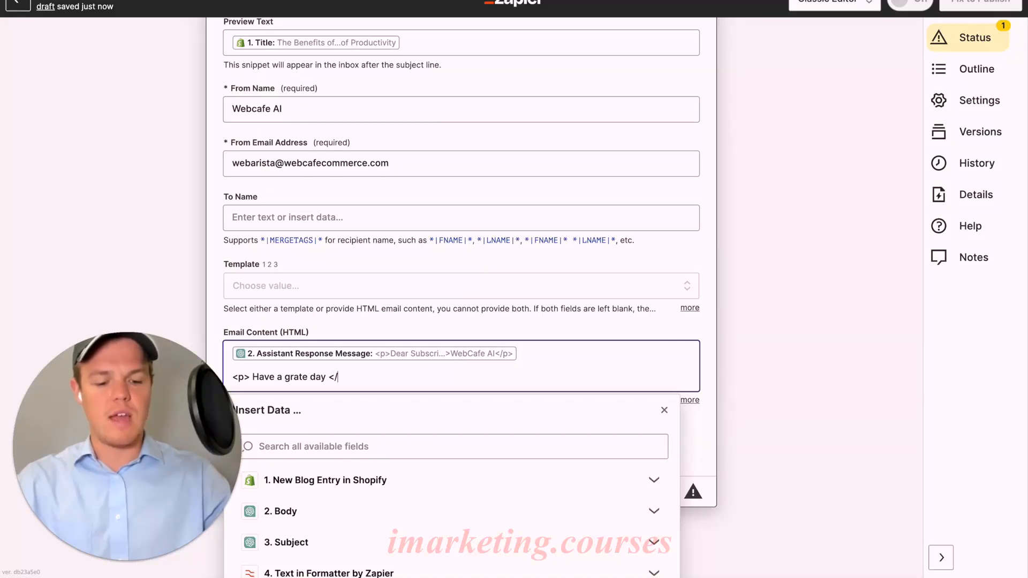
text(</p>)
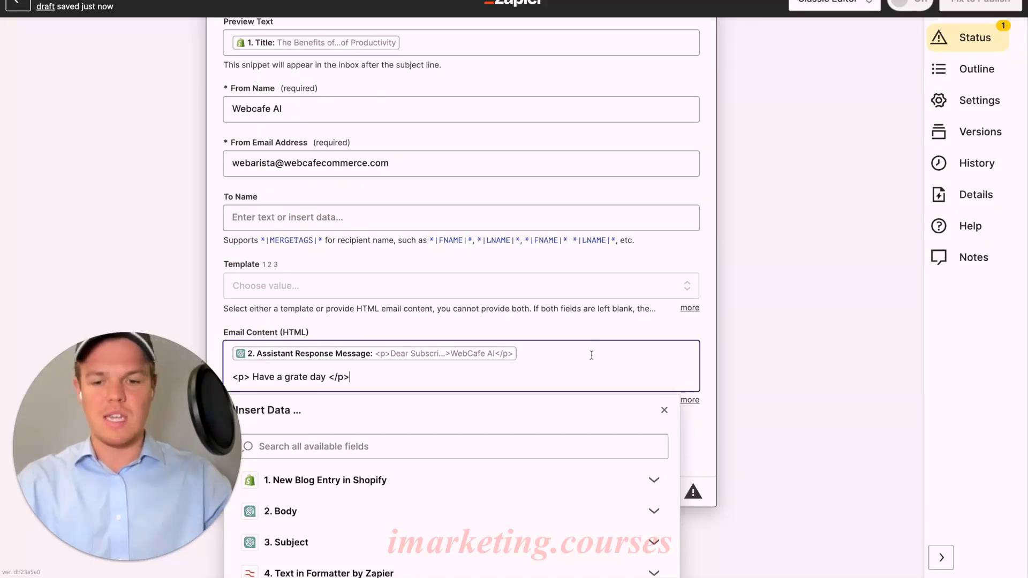
click(670, 325)
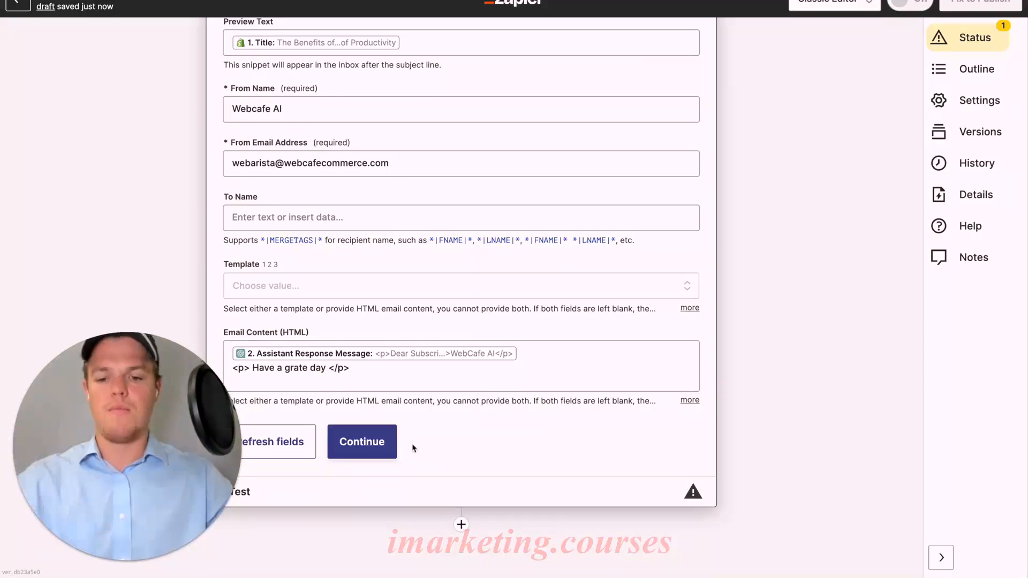
Finish the Create Campaign configuration and run its test
click(391, 447)
scroll(459, 418, down, 4)
click(370, 469)
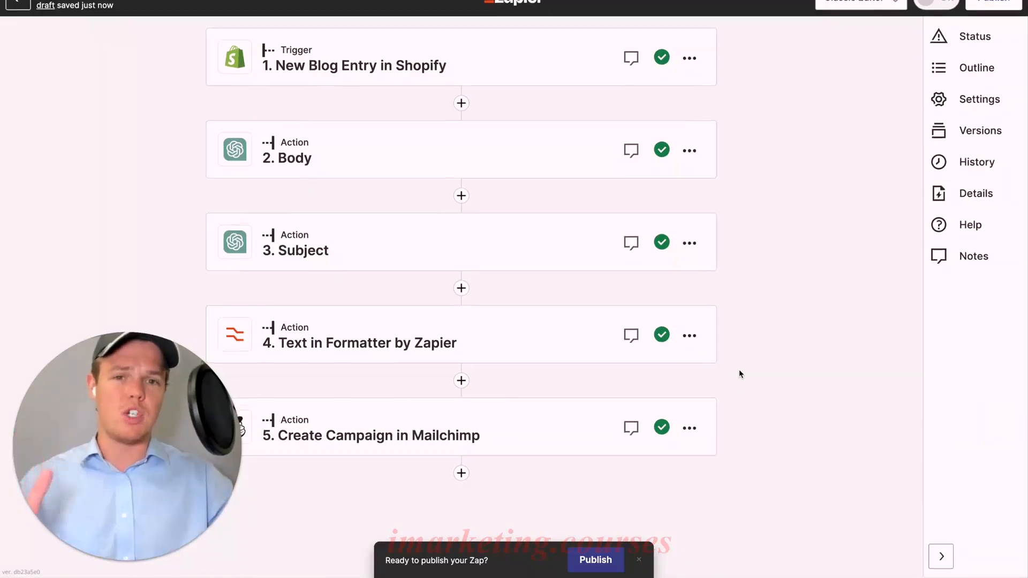
Add a sixth step using Mailchimp's Send Campaign event with the connected Webcafe AI account
click(461, 475)
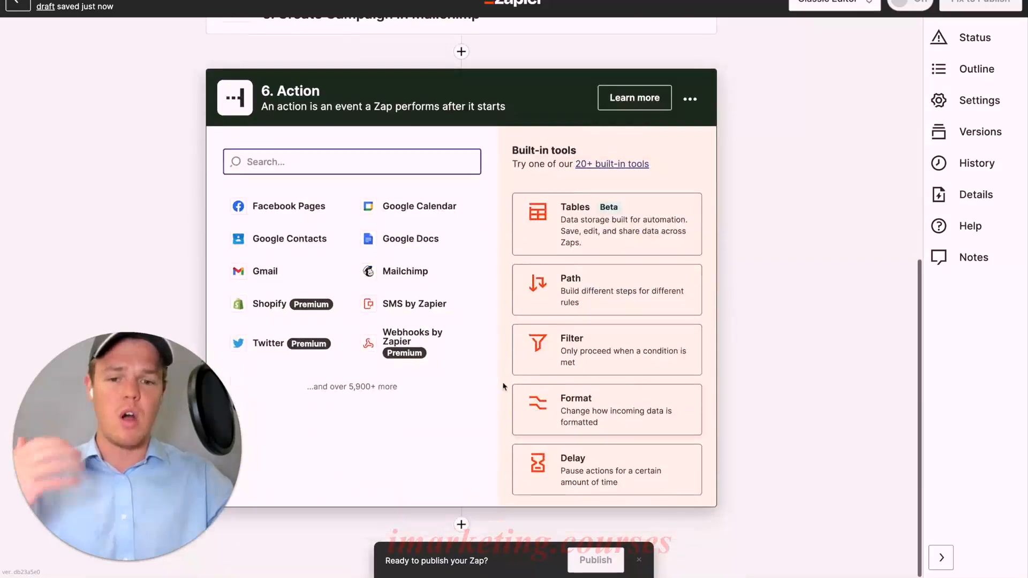
click(395, 274)
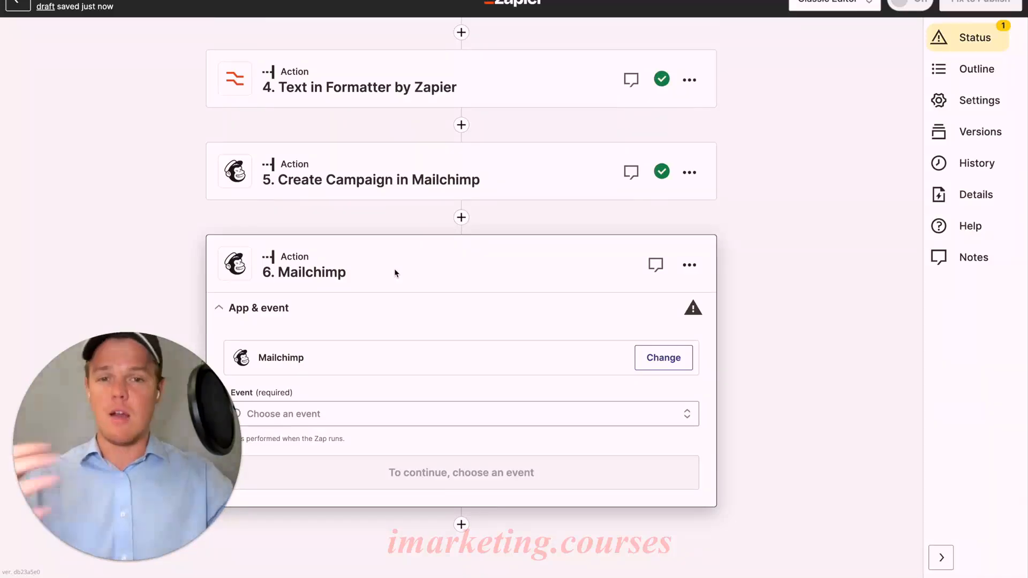
click(355, 413)
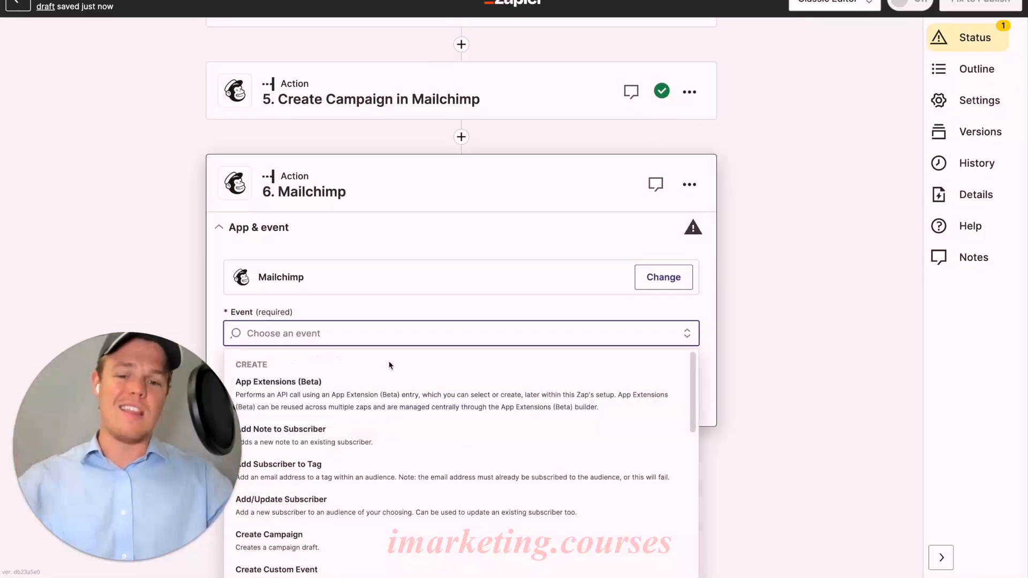
scroll(394, 423, down, 5)
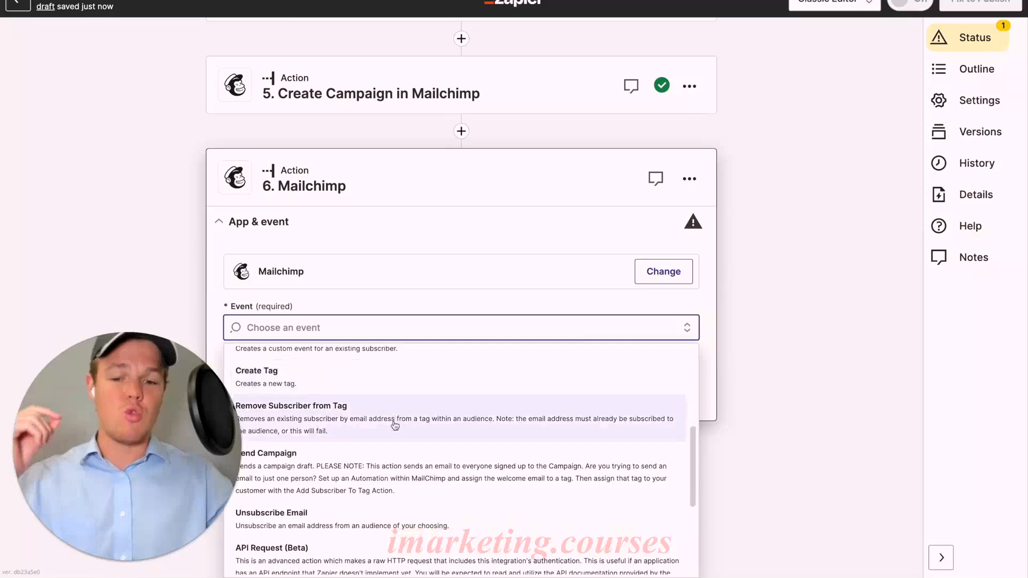
scroll(395, 426, down, 2)
click(395, 426)
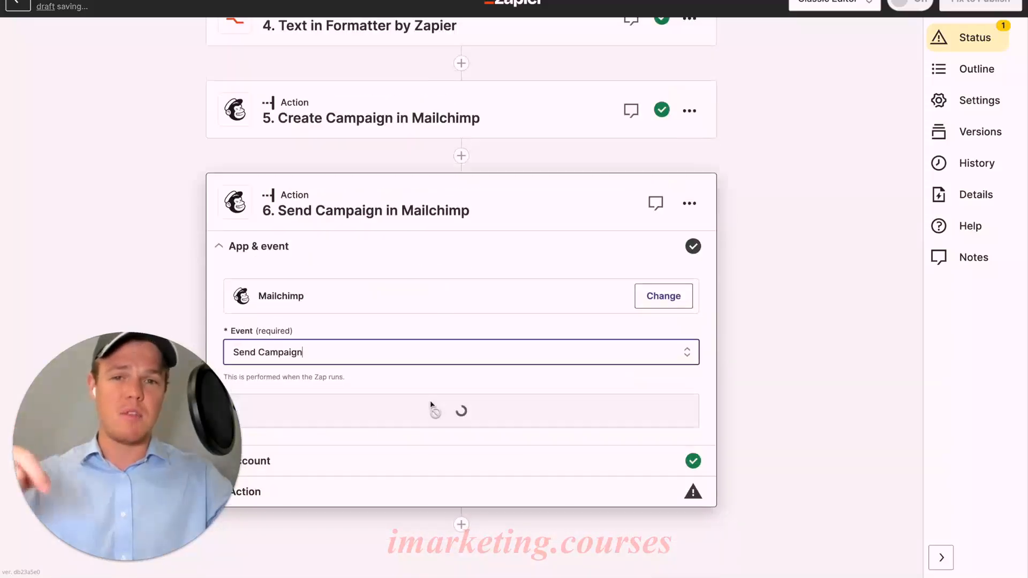
click(436, 411)
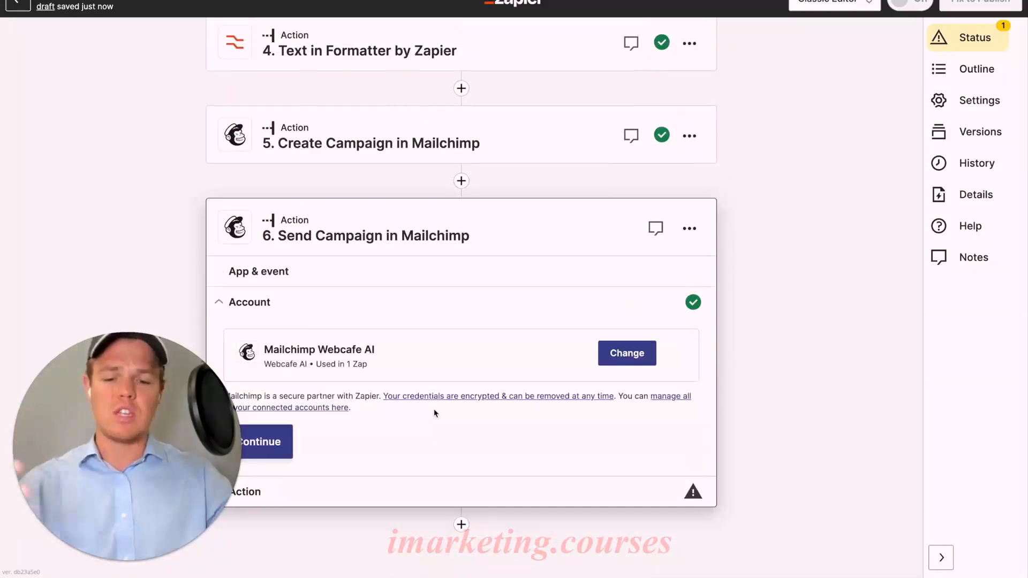
click(286, 444)
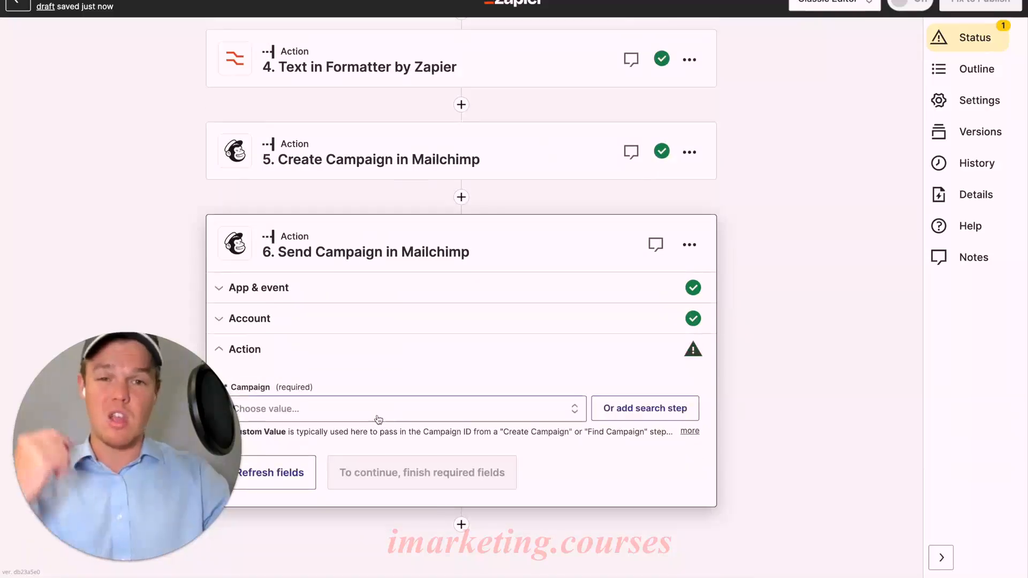
Insert the Shopify blog entry's Title as a custom value for the campaign to send
click(403, 406)
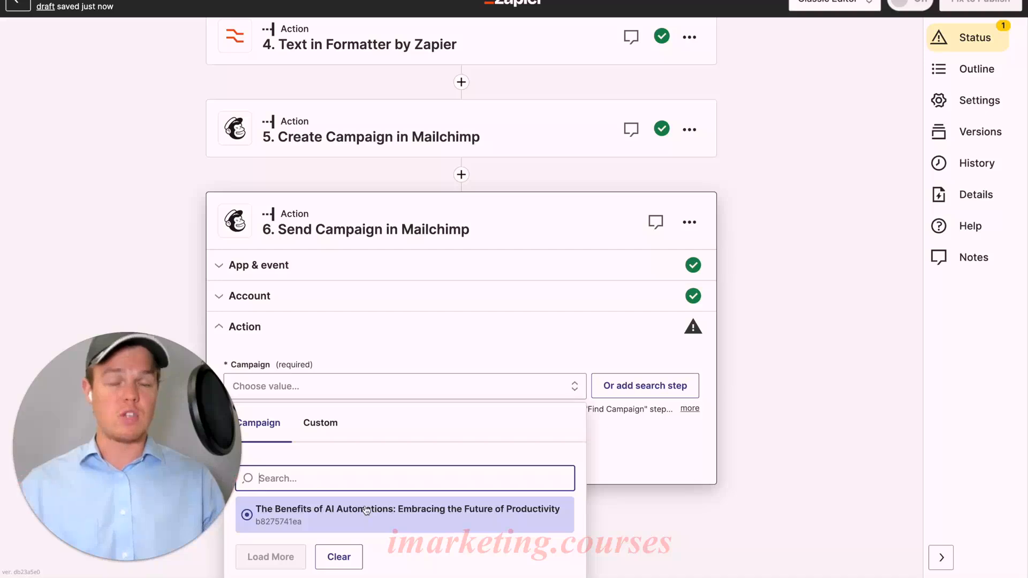
click(327, 431)
scroll(364, 436, down, 2)
click(378, 437)
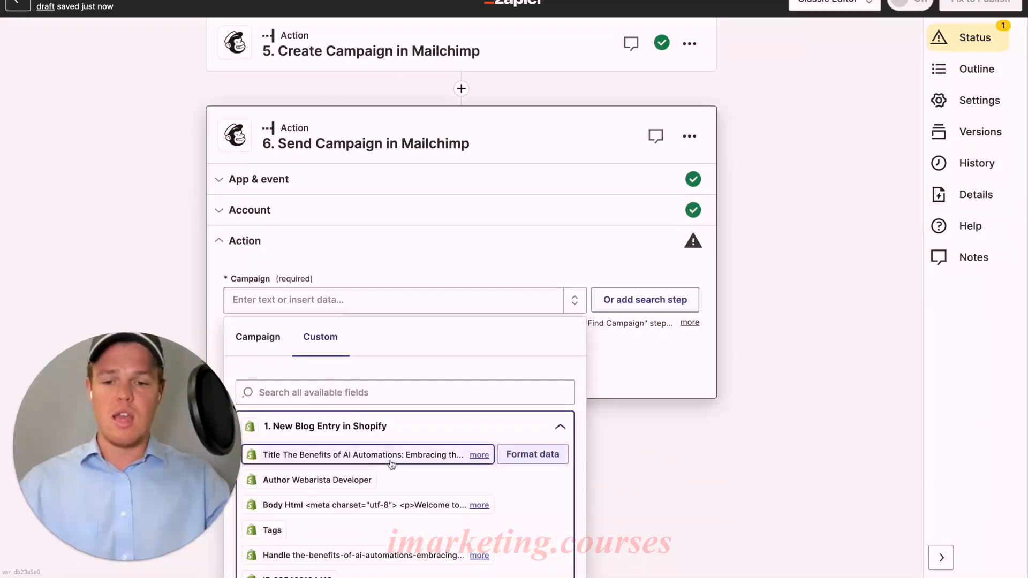
click(392, 456)
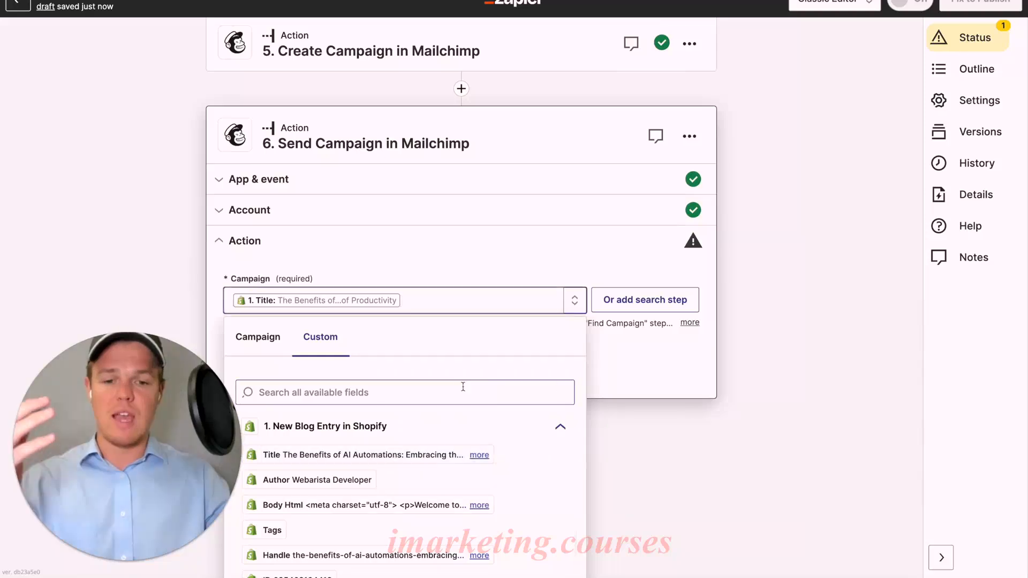
click(628, 378)
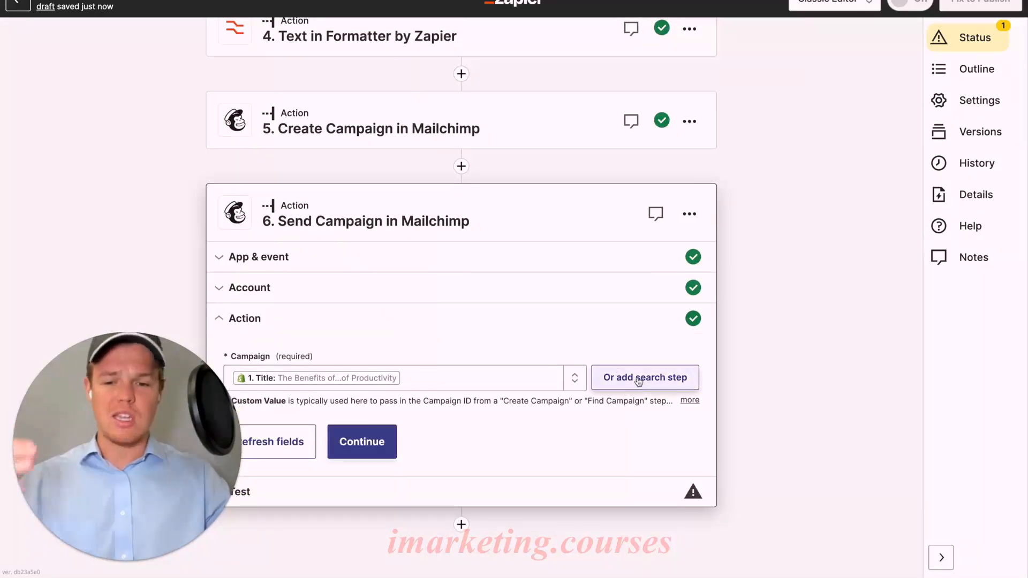
Add a Find a Campaign search step before Send Campaign, with the Shopify blog entry's Title as the name to find
click(635, 381)
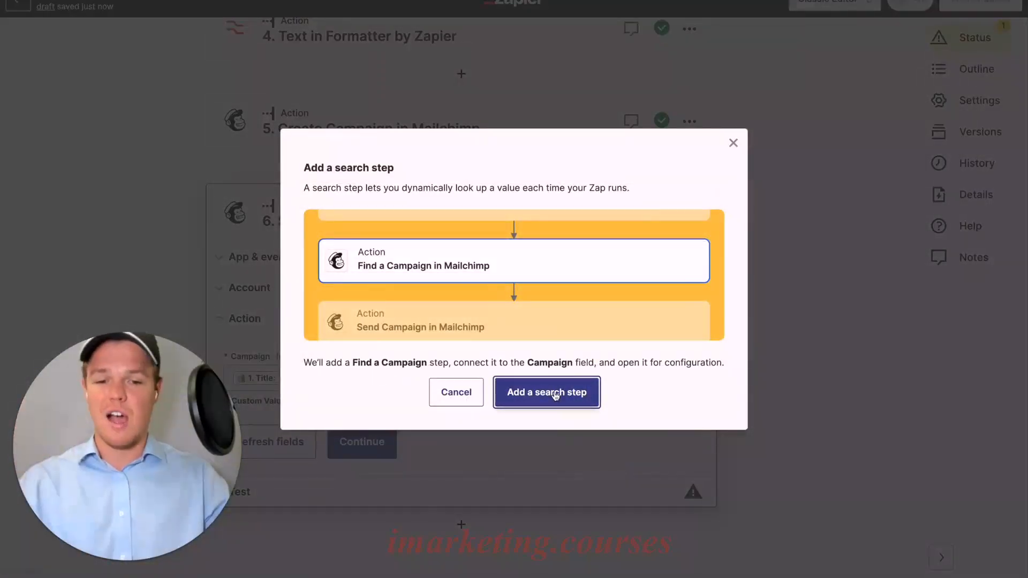
click(554, 396)
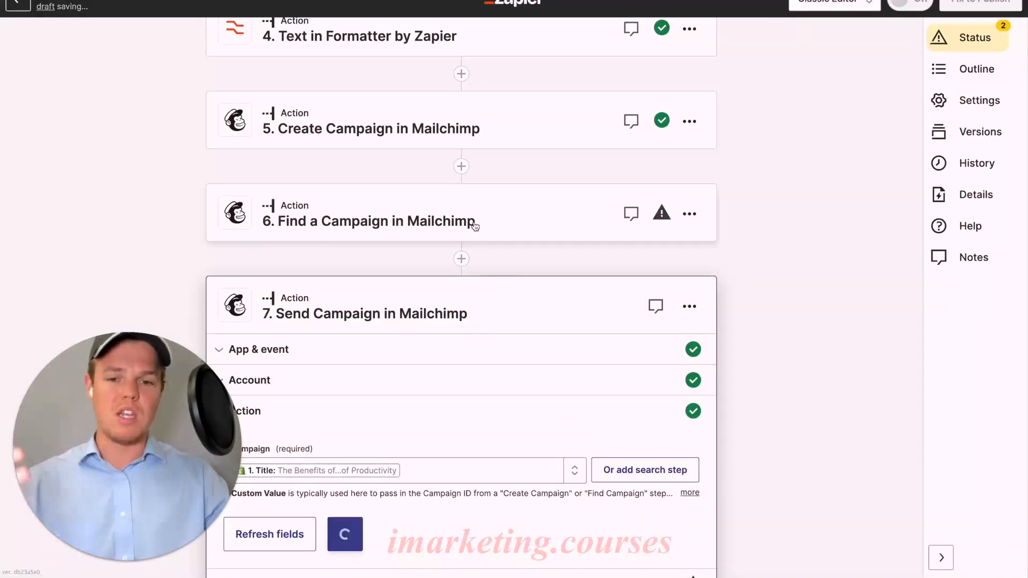
scroll(443, 329, down, 5)
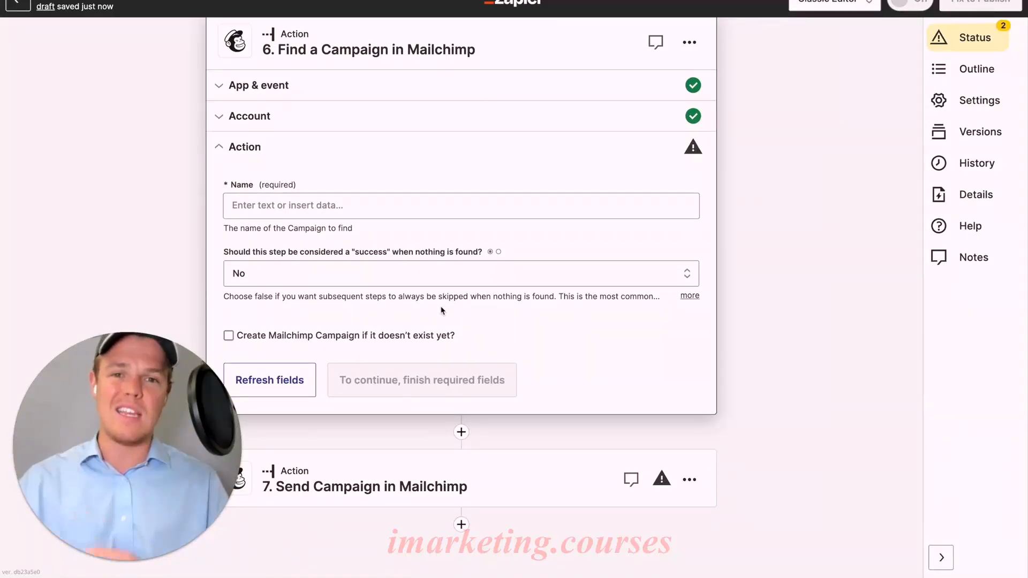
click(405, 196)
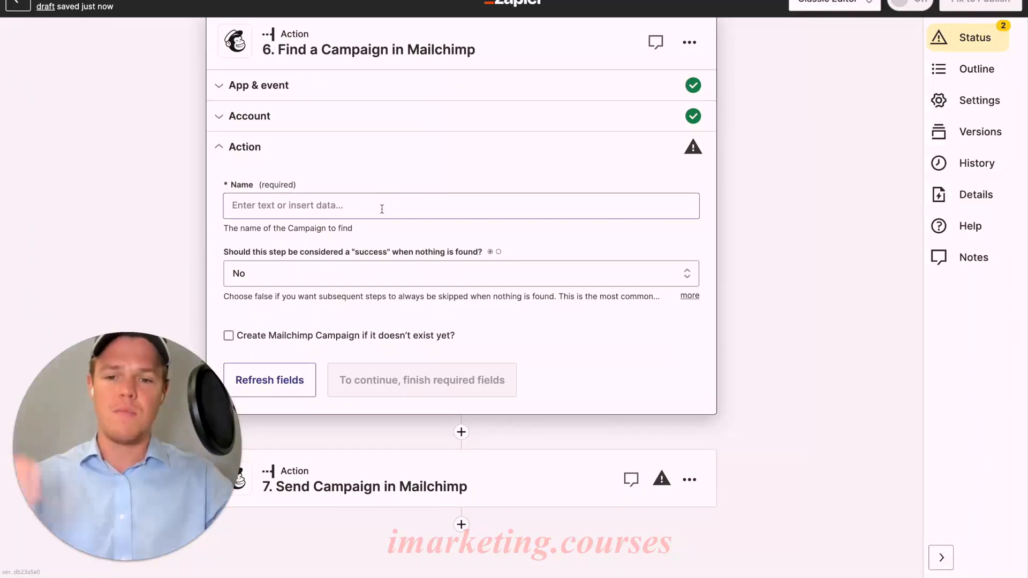
click(371, 308)
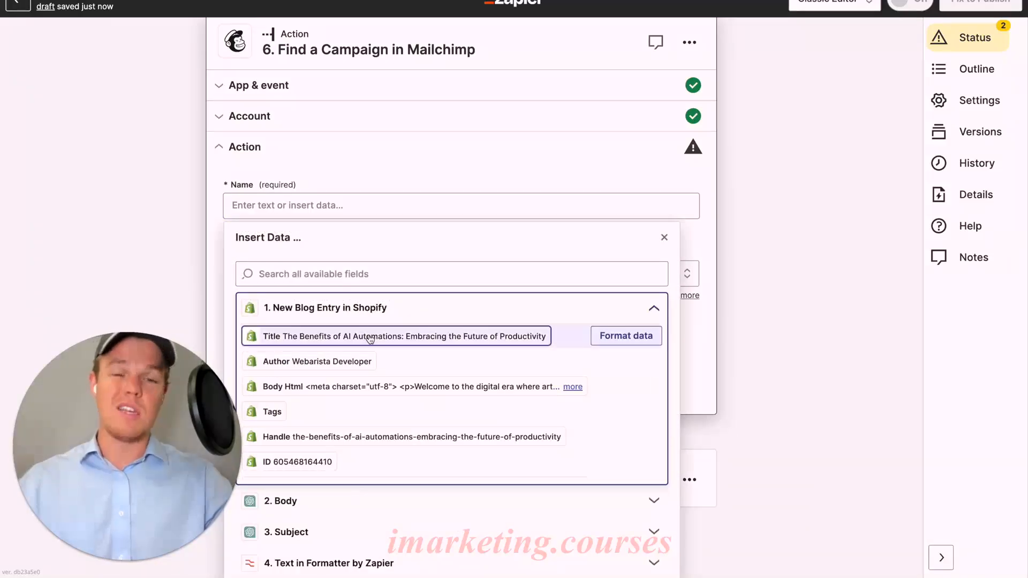
click(371, 336)
click(432, 156)
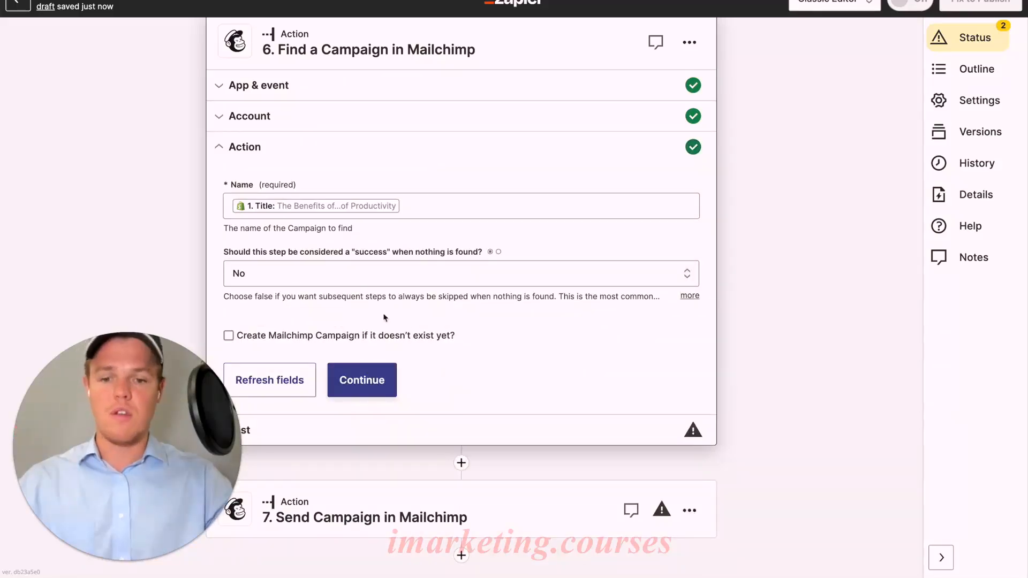
Test the Find a Campaign step and continue to the Send Campaign step
click(369, 375)
click(372, 379)
scroll(474, 358, down, 2)
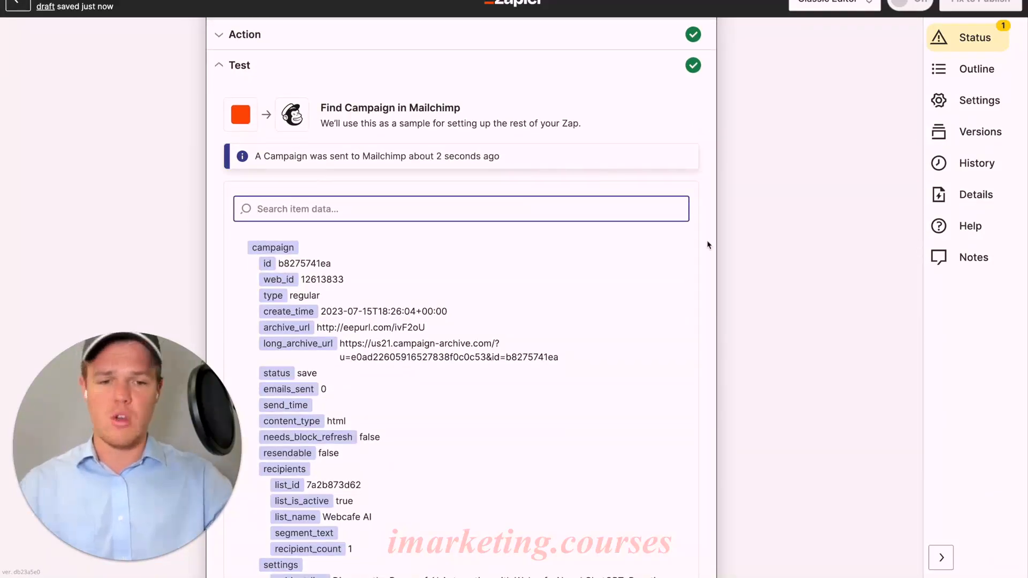
scroll(707, 241, down, 15)
click(489, 462)
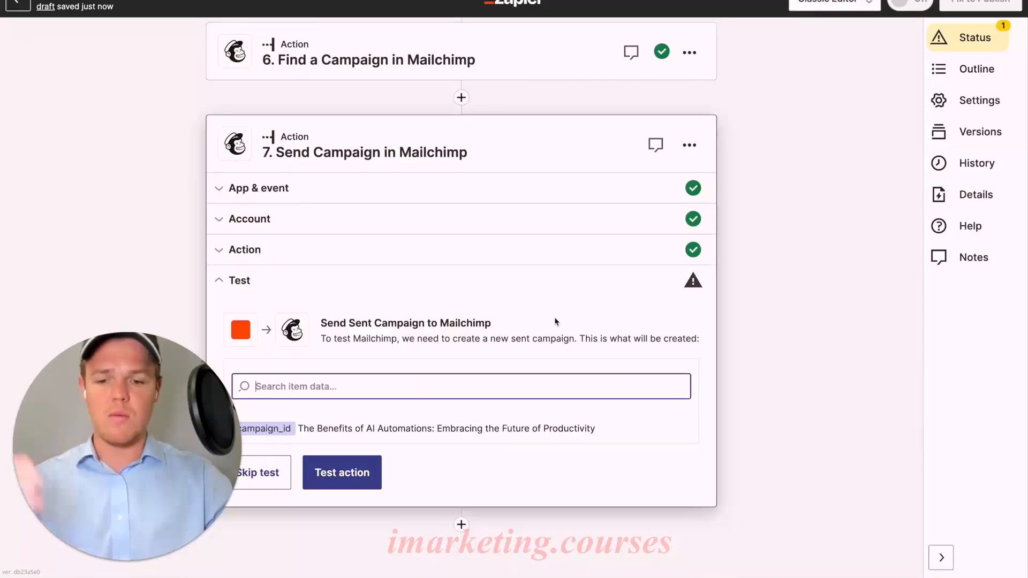
Replace the Send Campaign step's campaign value with the Campaign Id from step 6, Find a Campaign
click(426, 259)
click(446, 377)
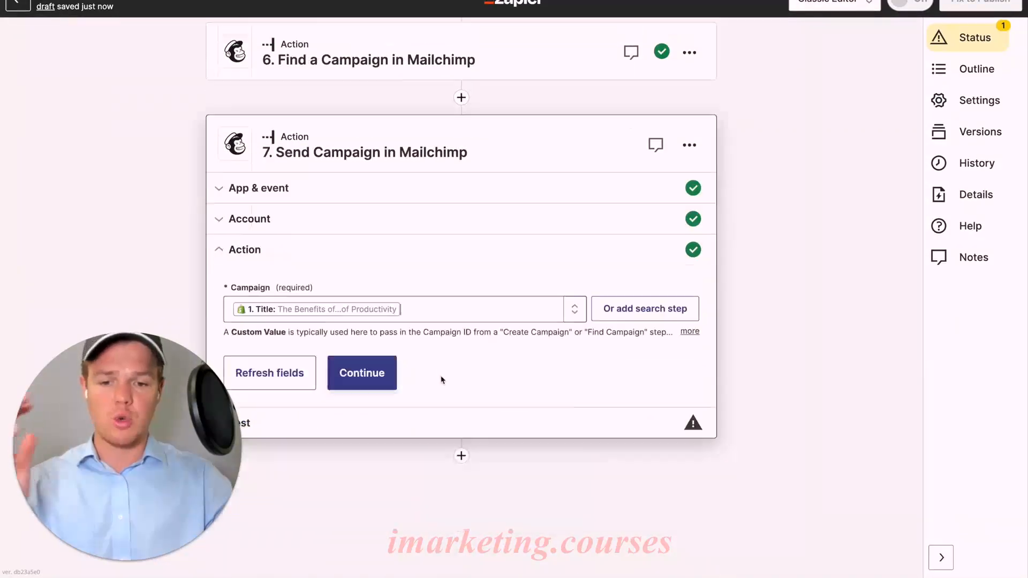
key(BackSpace)
scroll(486, 377, down, 1)
click(419, 549)
scroll(449, 475, down, 3)
scroll(451, 469, down, 5)
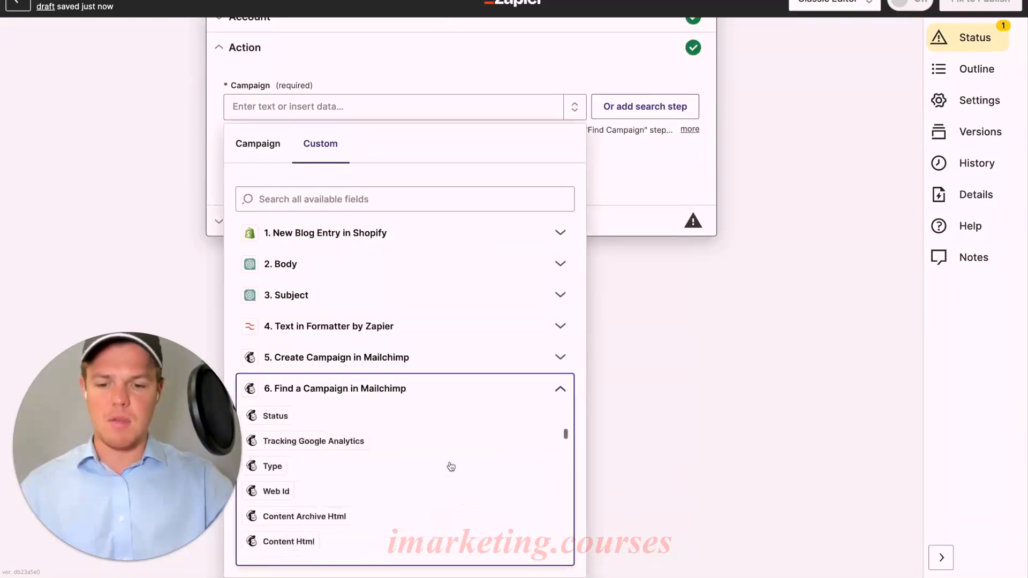
scroll(451, 466, up, 3)
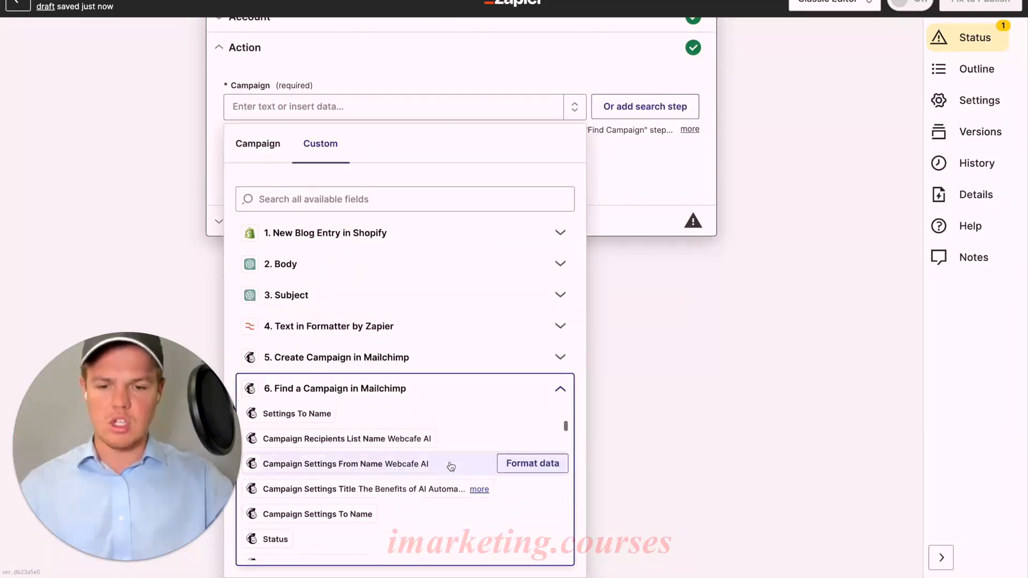
scroll(451, 467, up, 3)
click(450, 475)
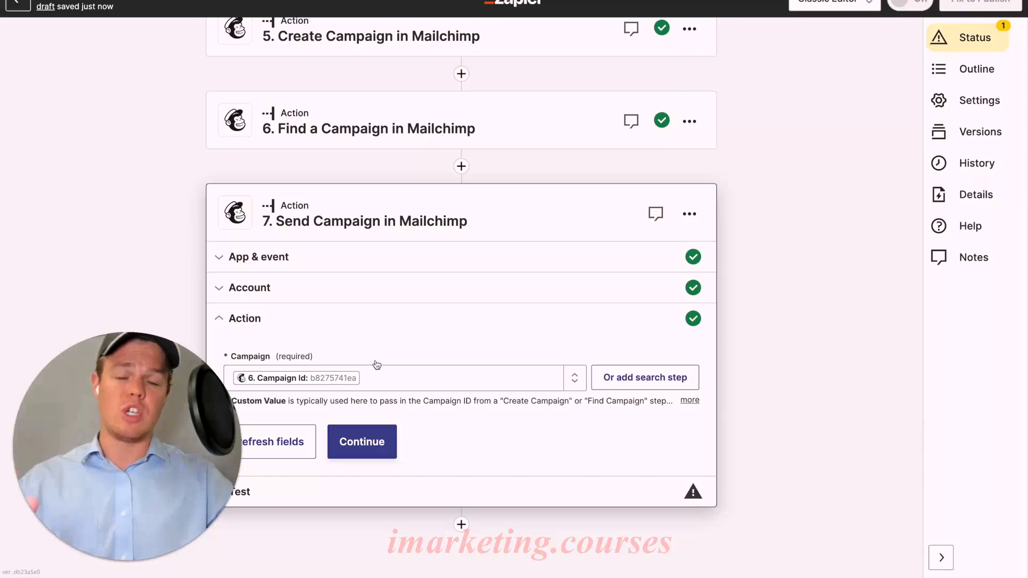
Run the Send Campaign step's test to send the campaign through Mailchimp
click(375, 443)
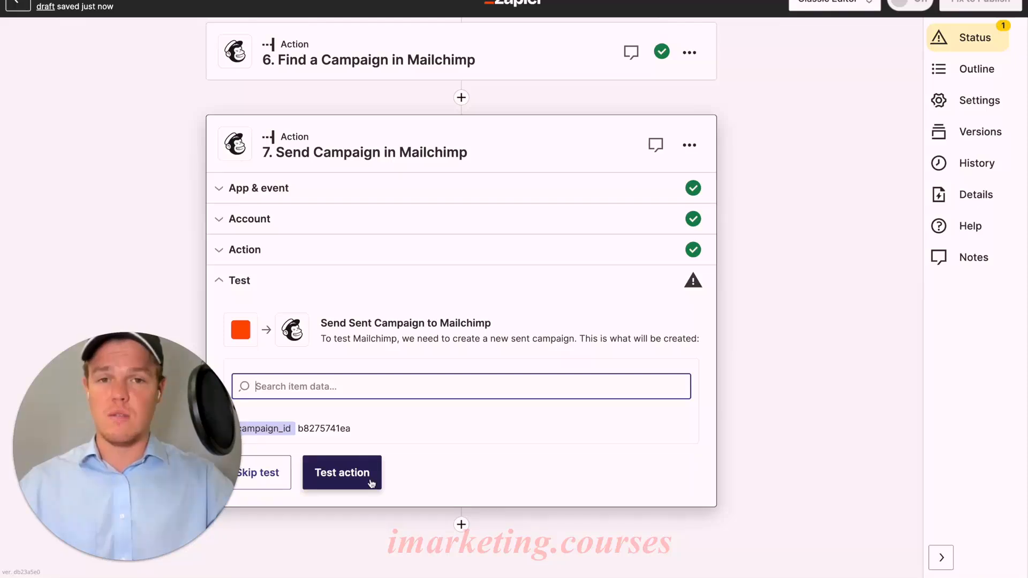
click(371, 484)
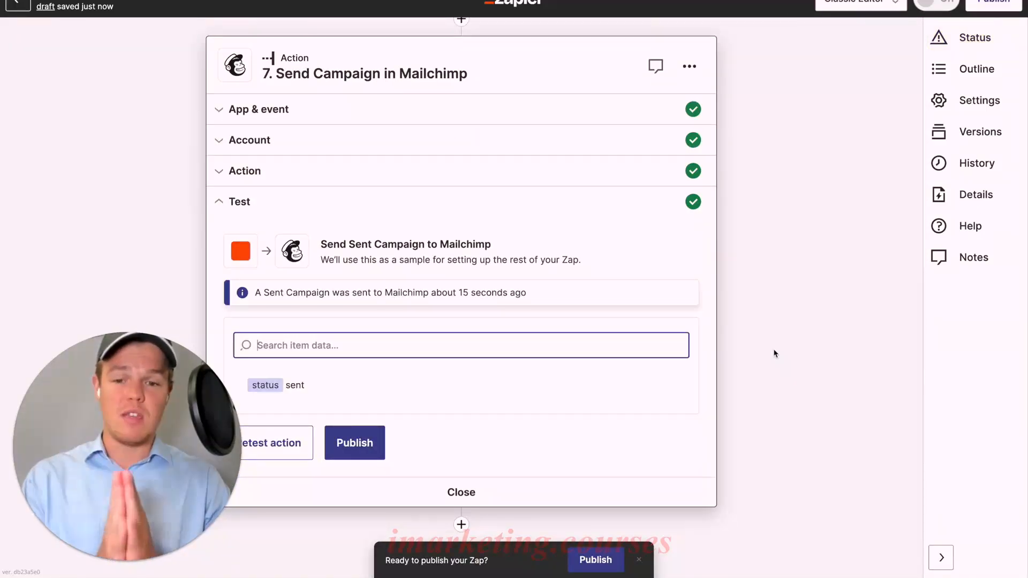